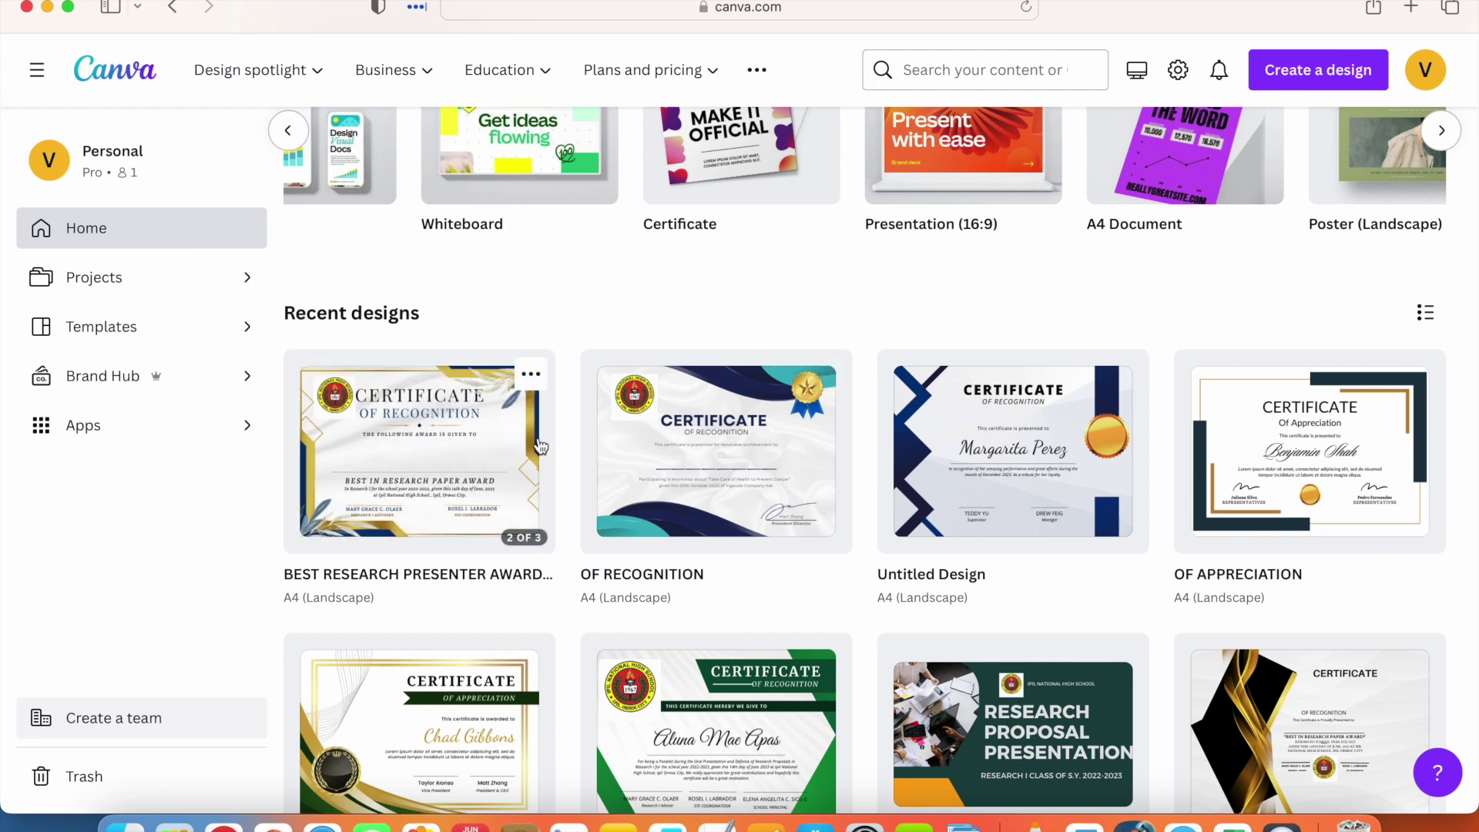
# Step: Search 'Certificate' and create a new 29.7 × 21 cm certificate design
pyautogui.scroll(2, 539, 447)
pyautogui.scroll(2, 541, 445)
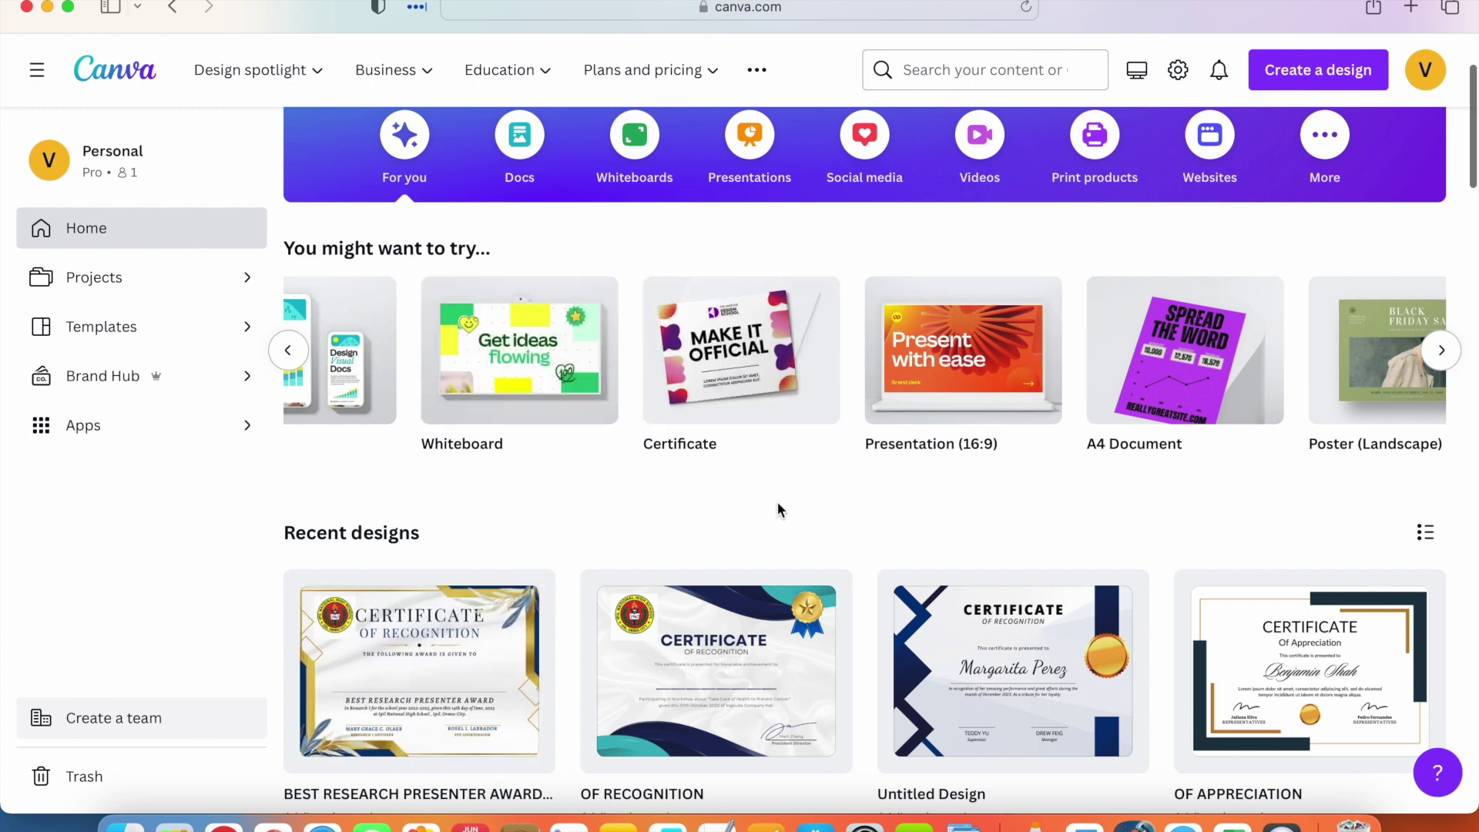
pyautogui.scroll(1, 776, 508)
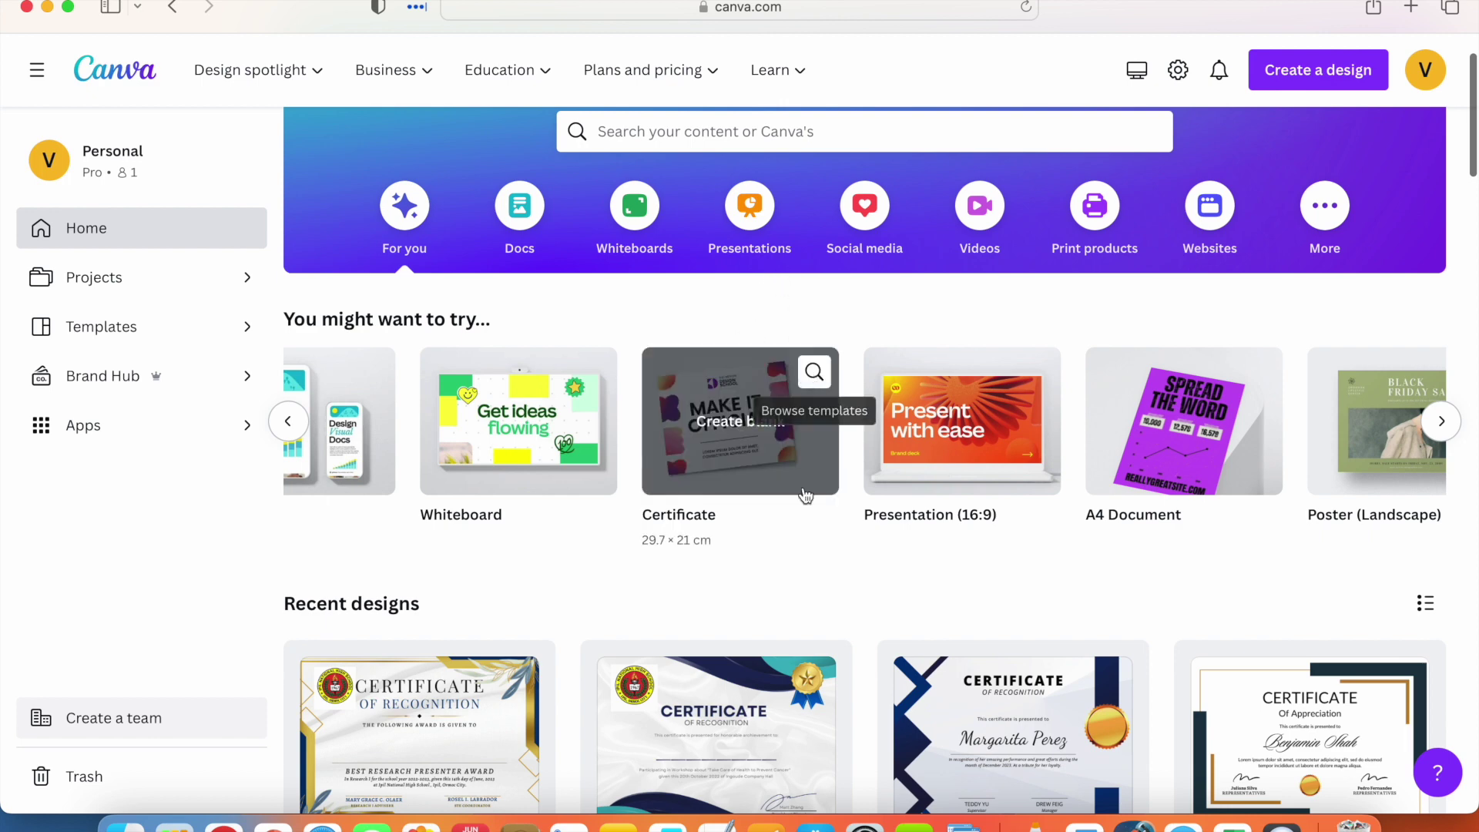
pyautogui.scroll(-3, 807, 558)
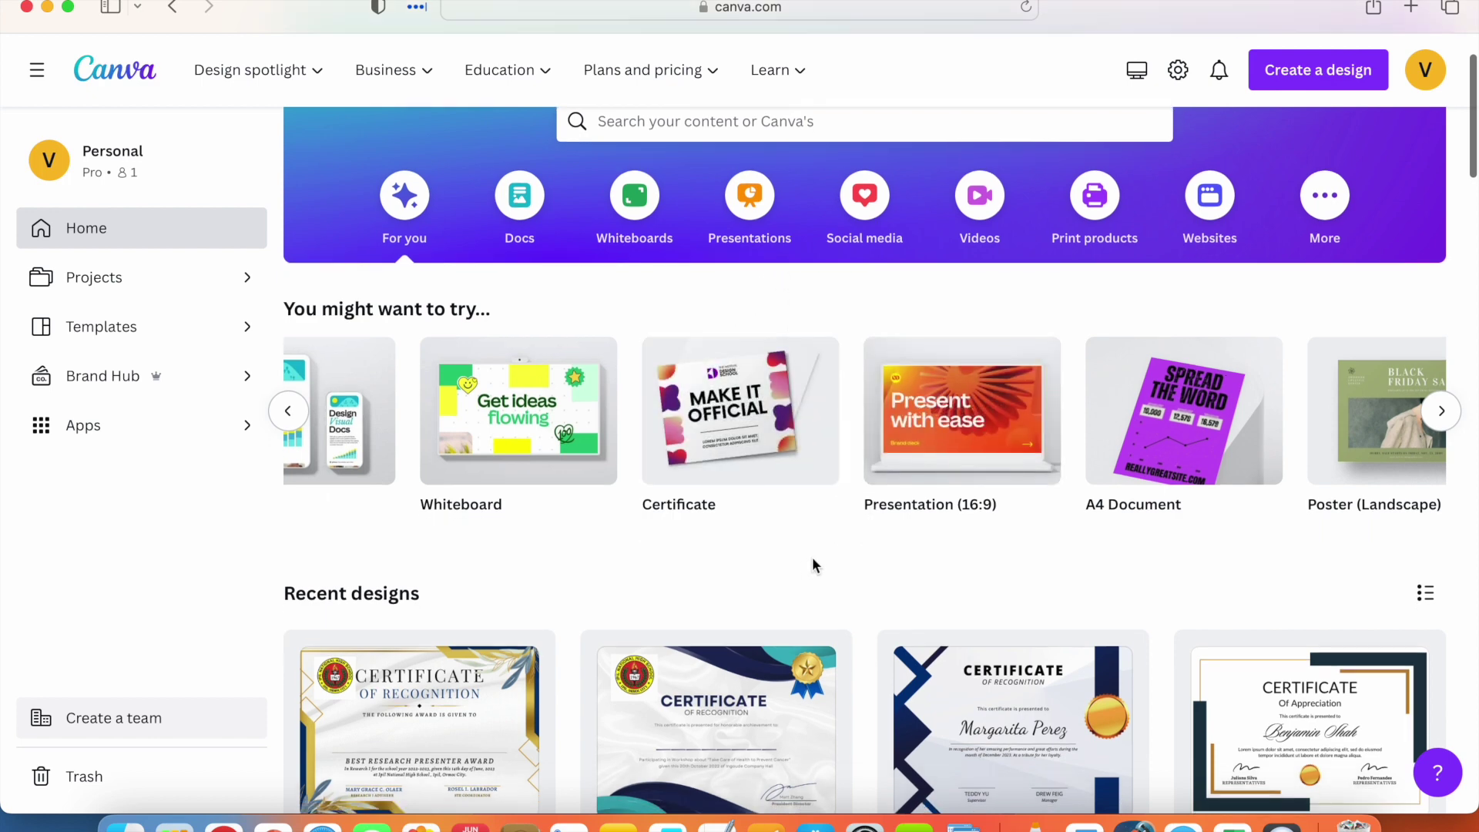
pyautogui.scroll(1, 811, 556)
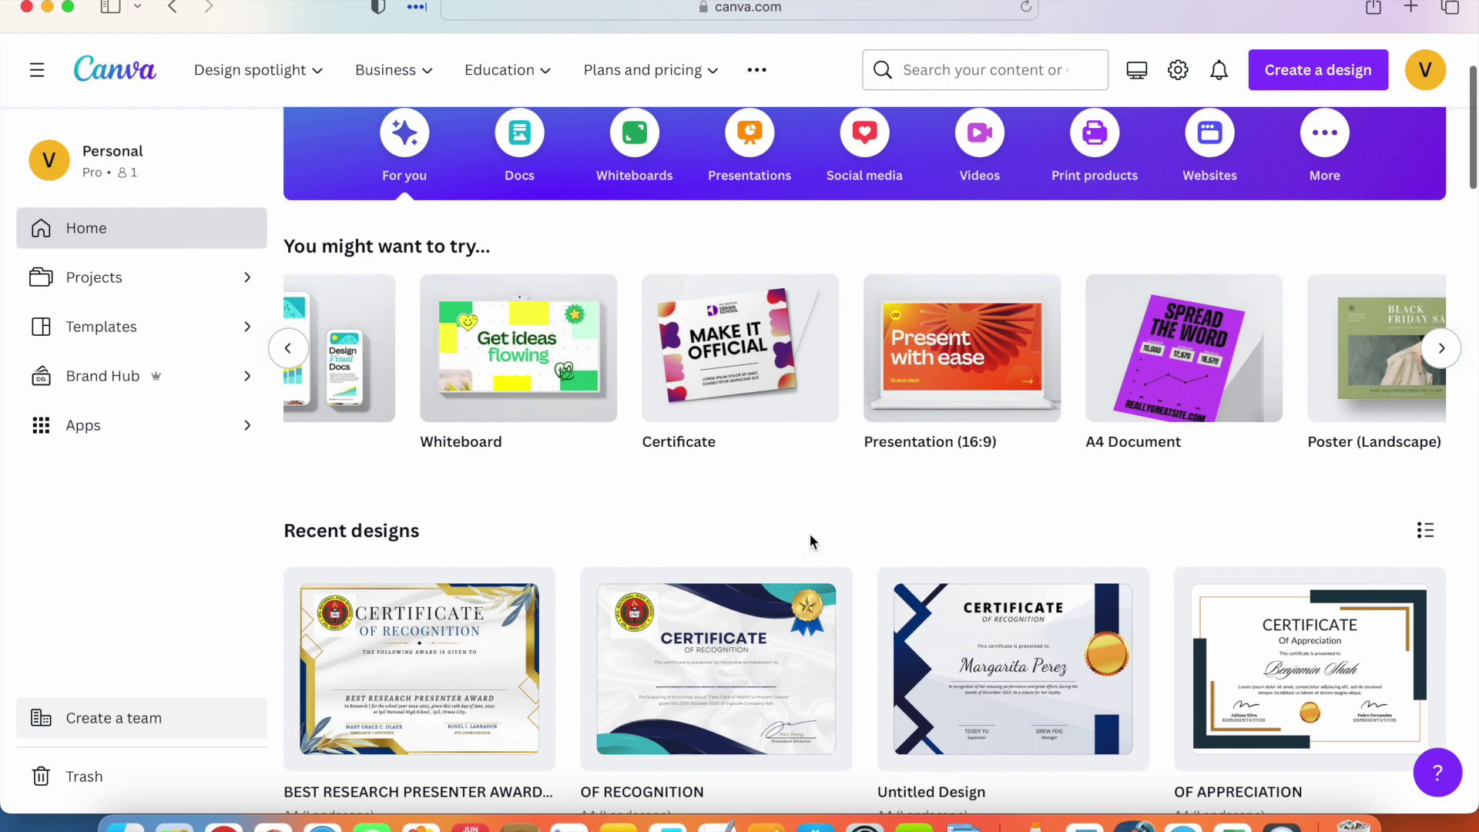
pyautogui.scroll(-3, 810, 540)
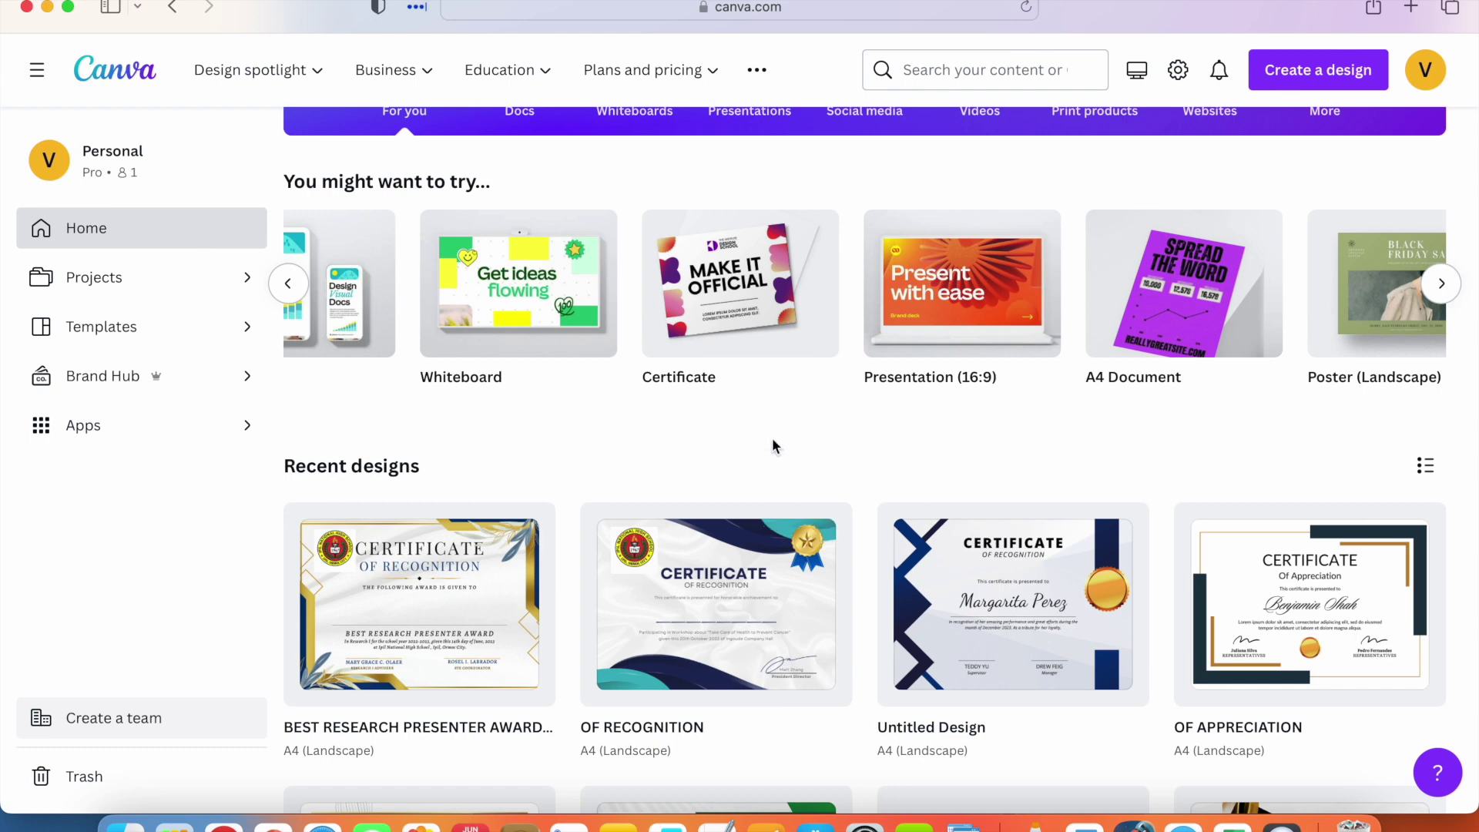
pyautogui.scroll(-2, 783, 453)
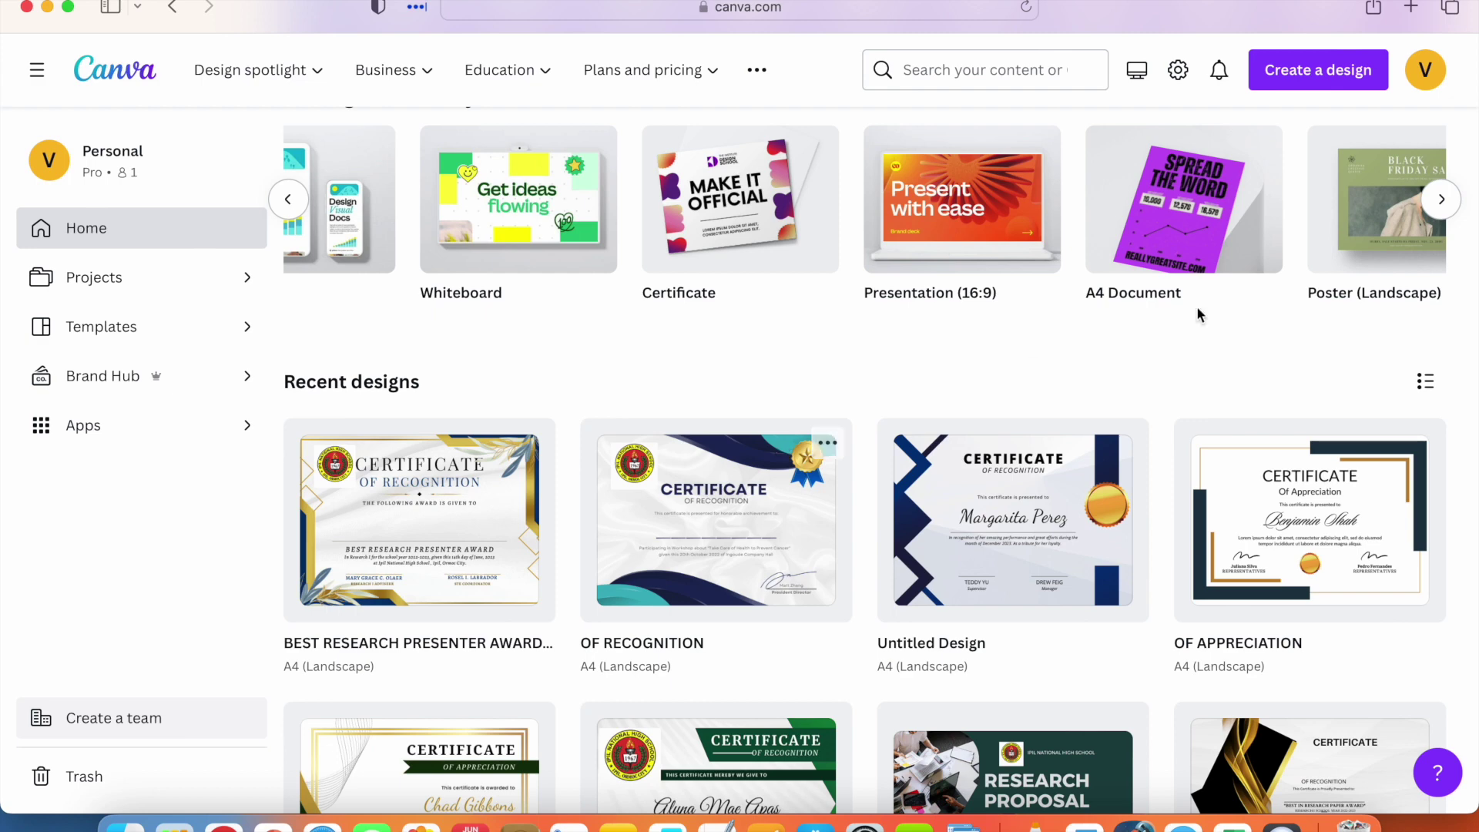
pyautogui.click(1320, 80)
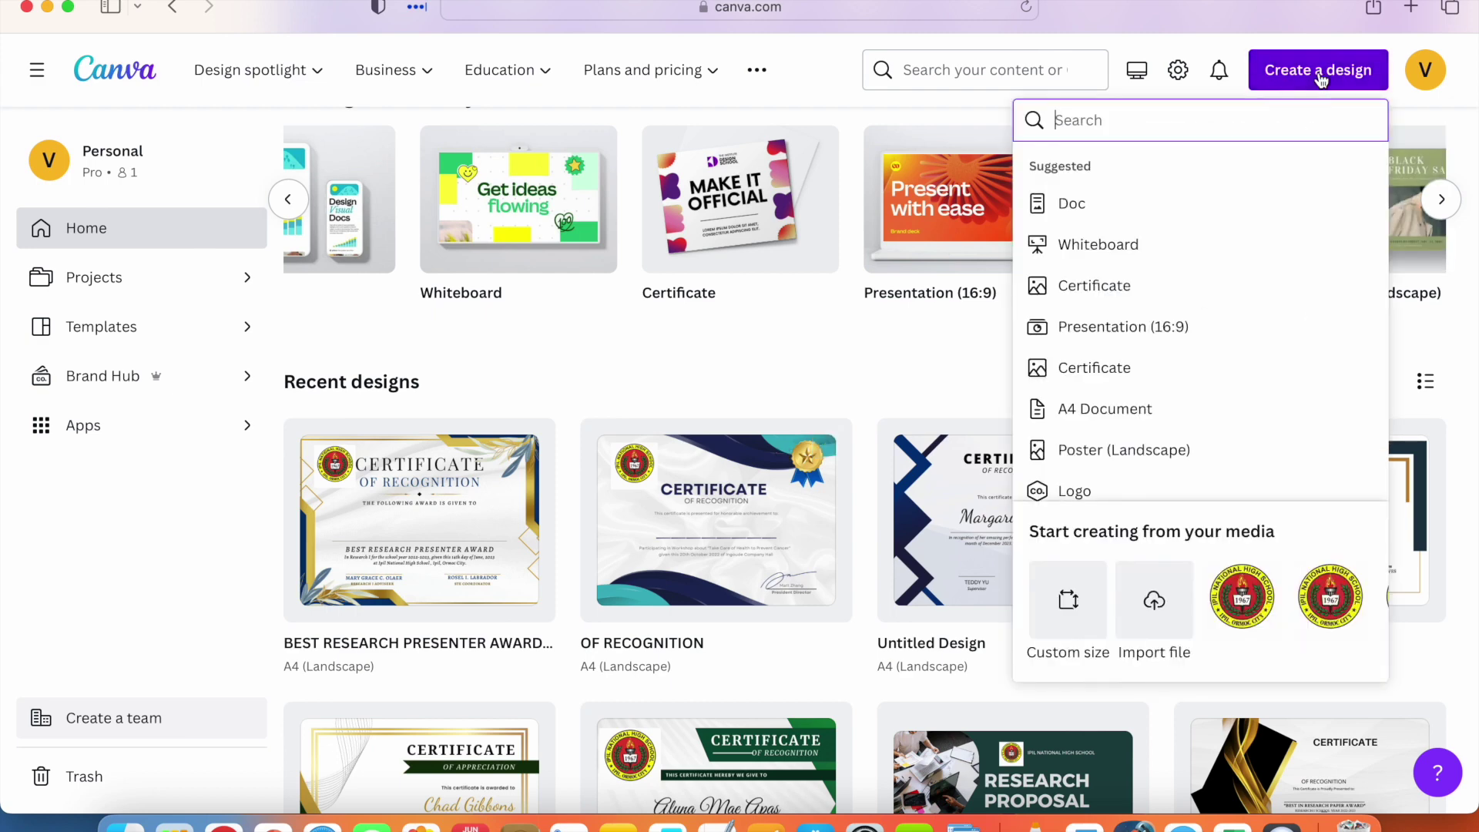
pyautogui.write('Ce')
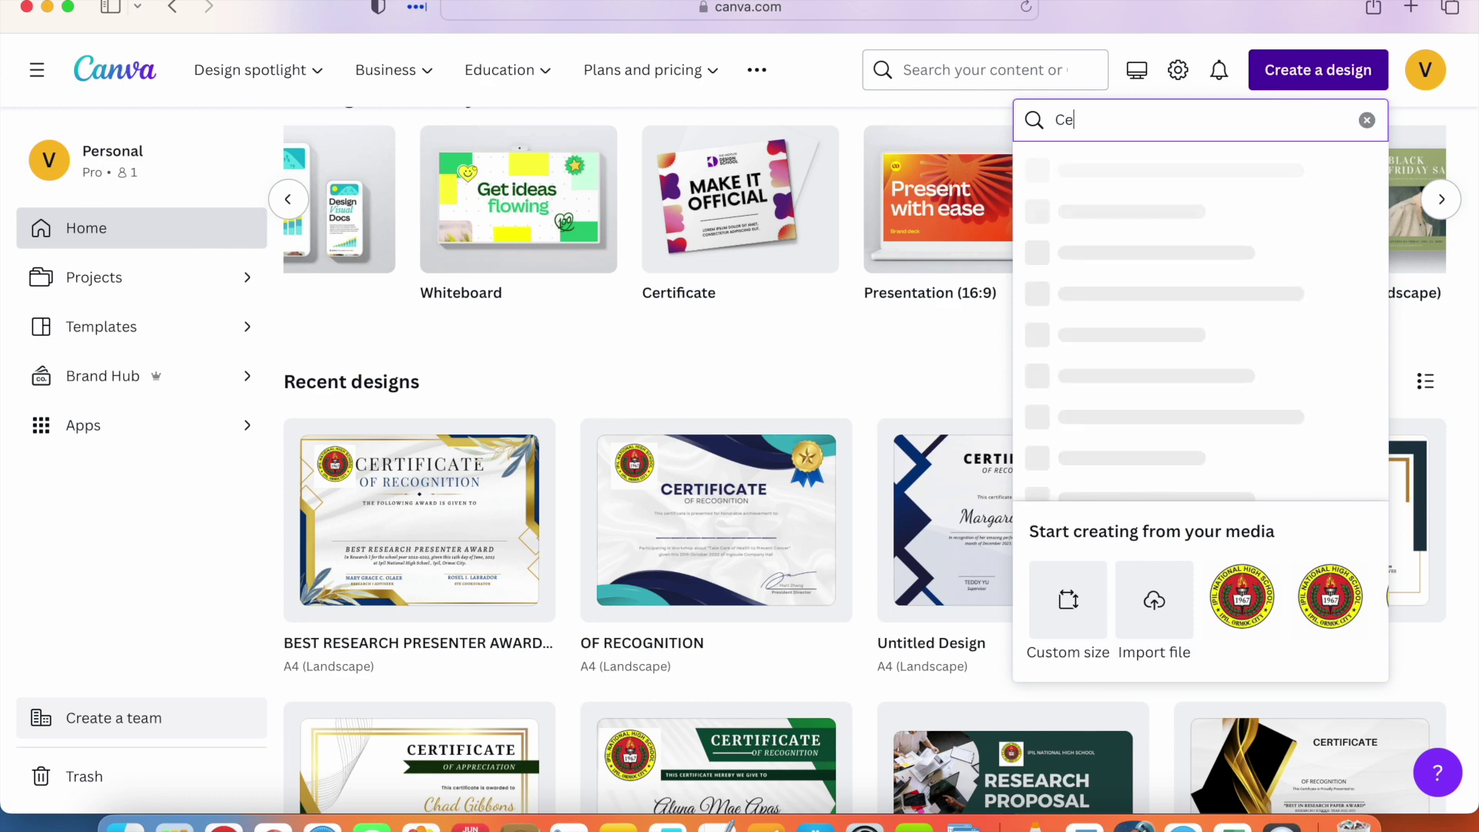
pyautogui.write('rtificate')
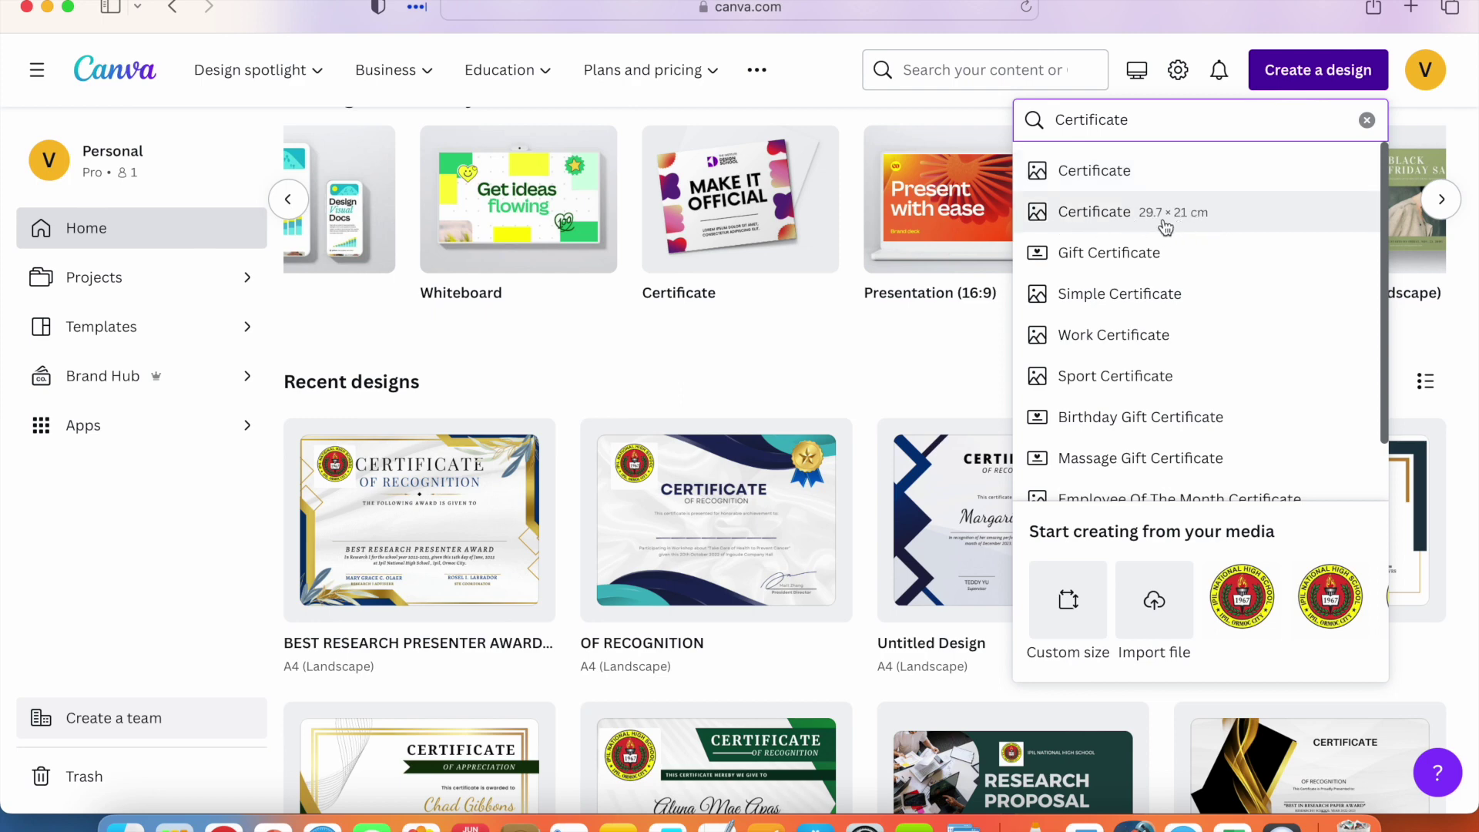
pyautogui.click(1108, 220)
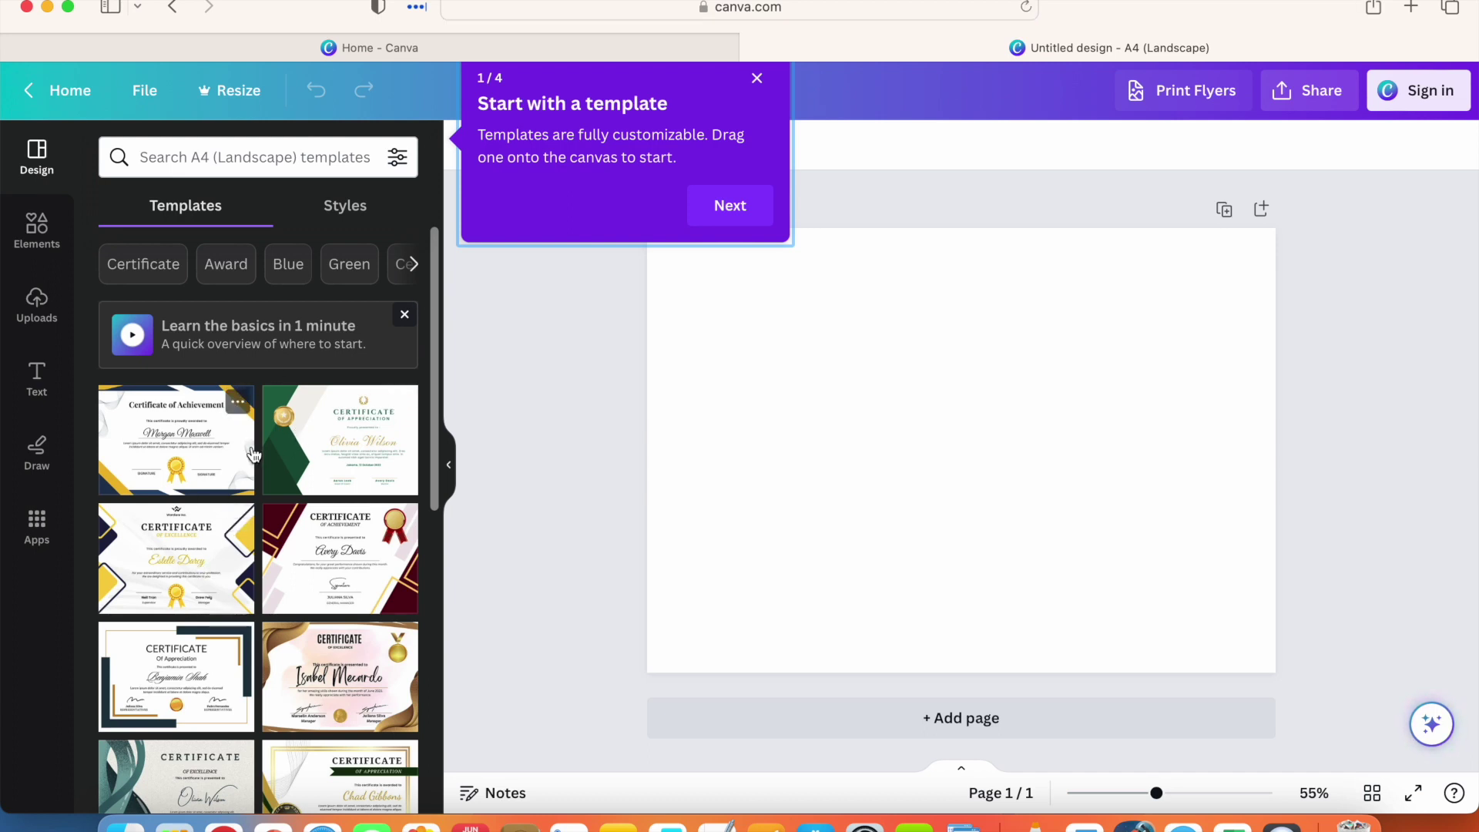
pyautogui.scroll(-5, 254, 454)
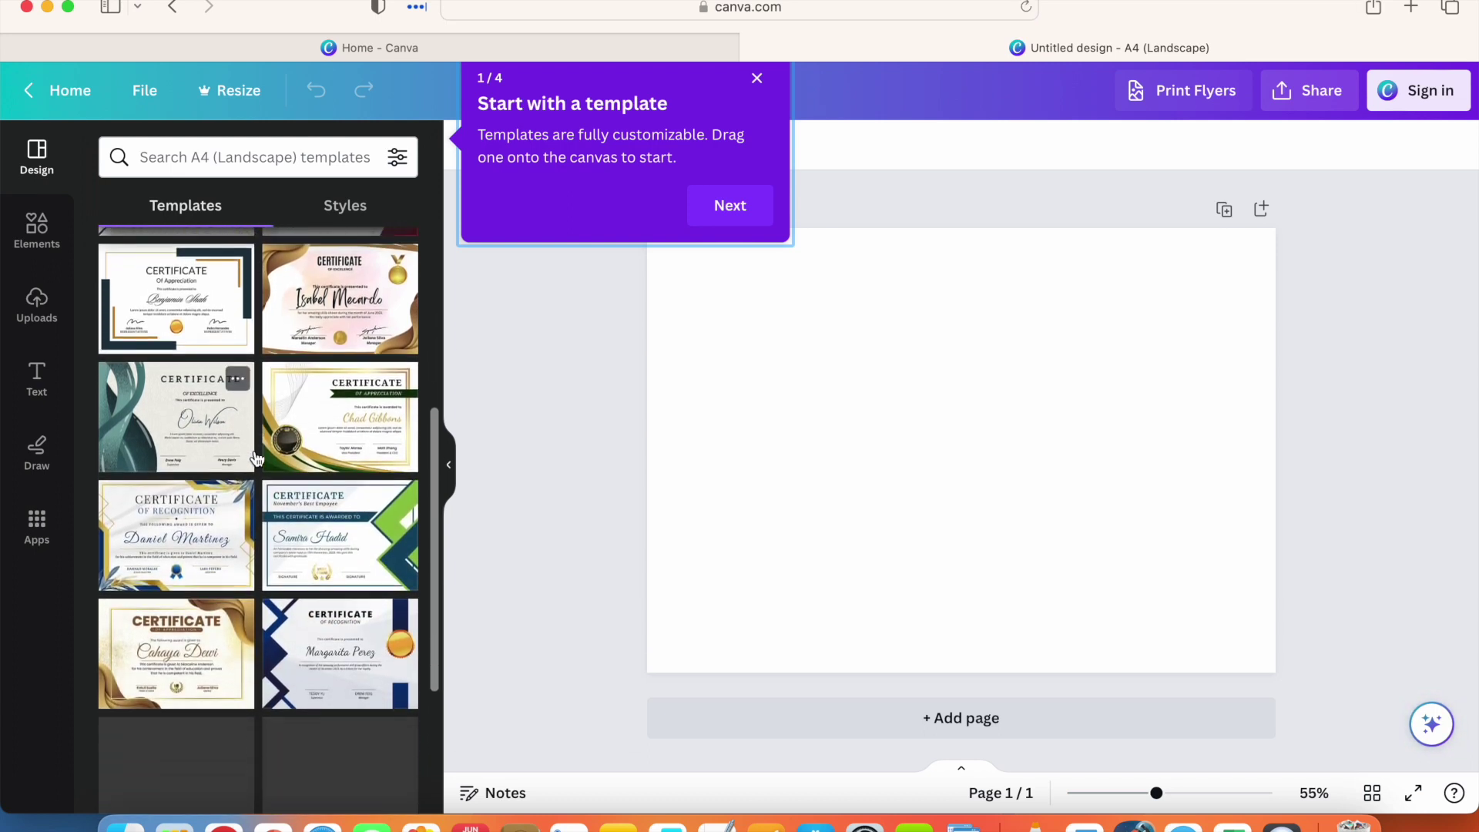
pyautogui.scroll(-1, 257, 460)
pyautogui.scroll(-10, 257, 460)
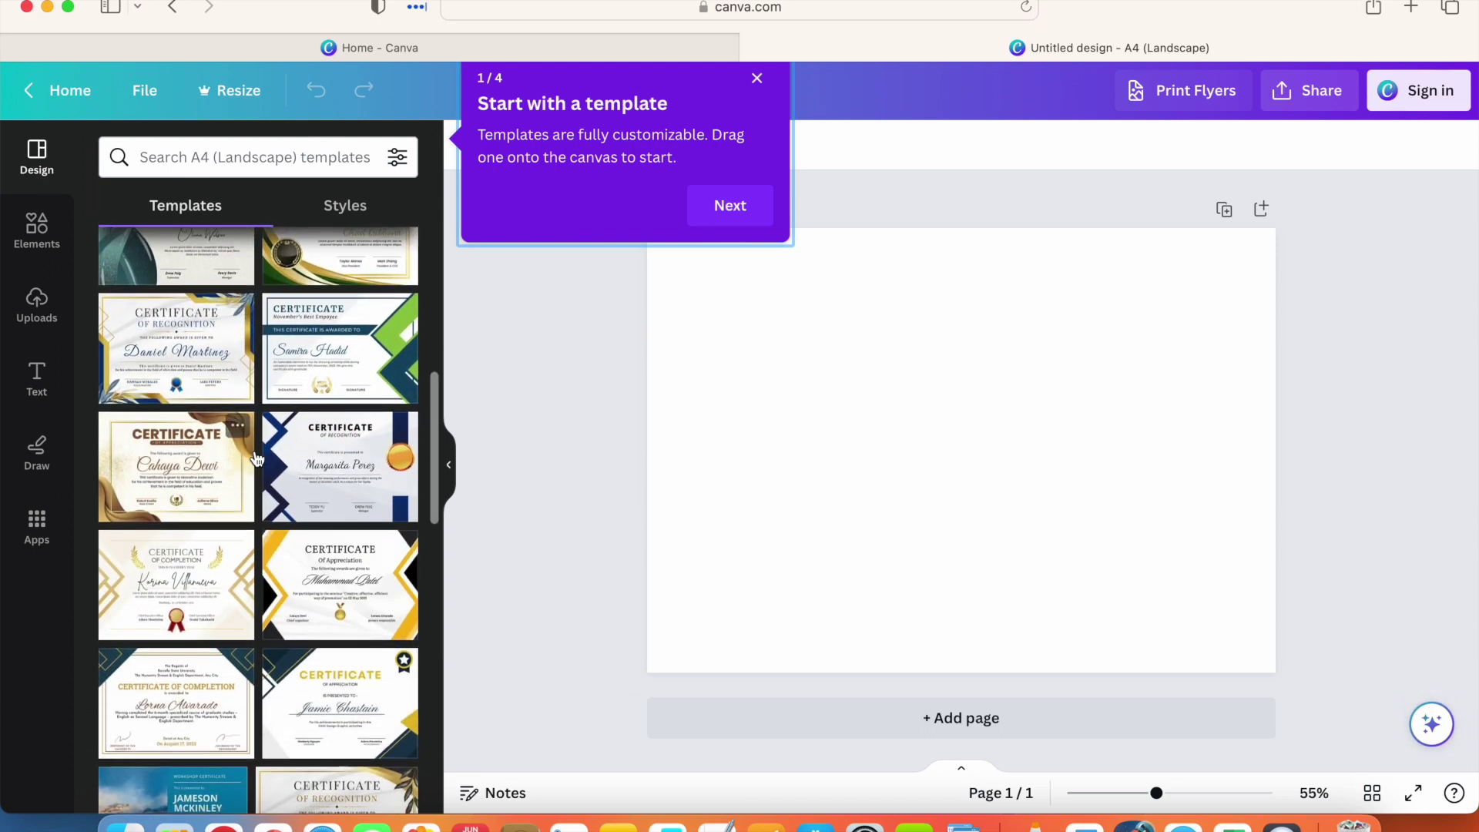
pyautogui.scroll(-4, 257, 460)
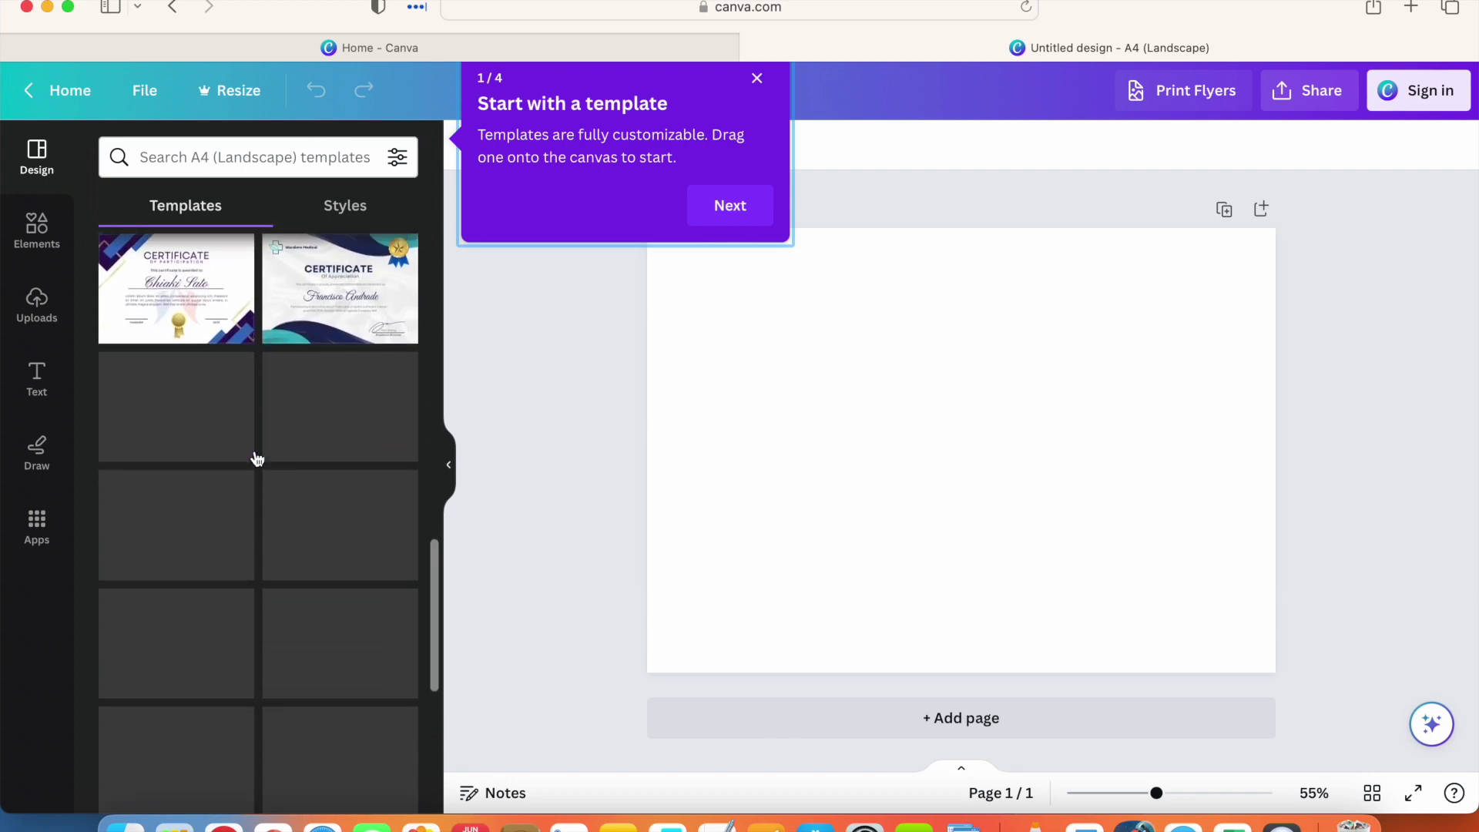
pyautogui.scroll(-5, 253, 450)
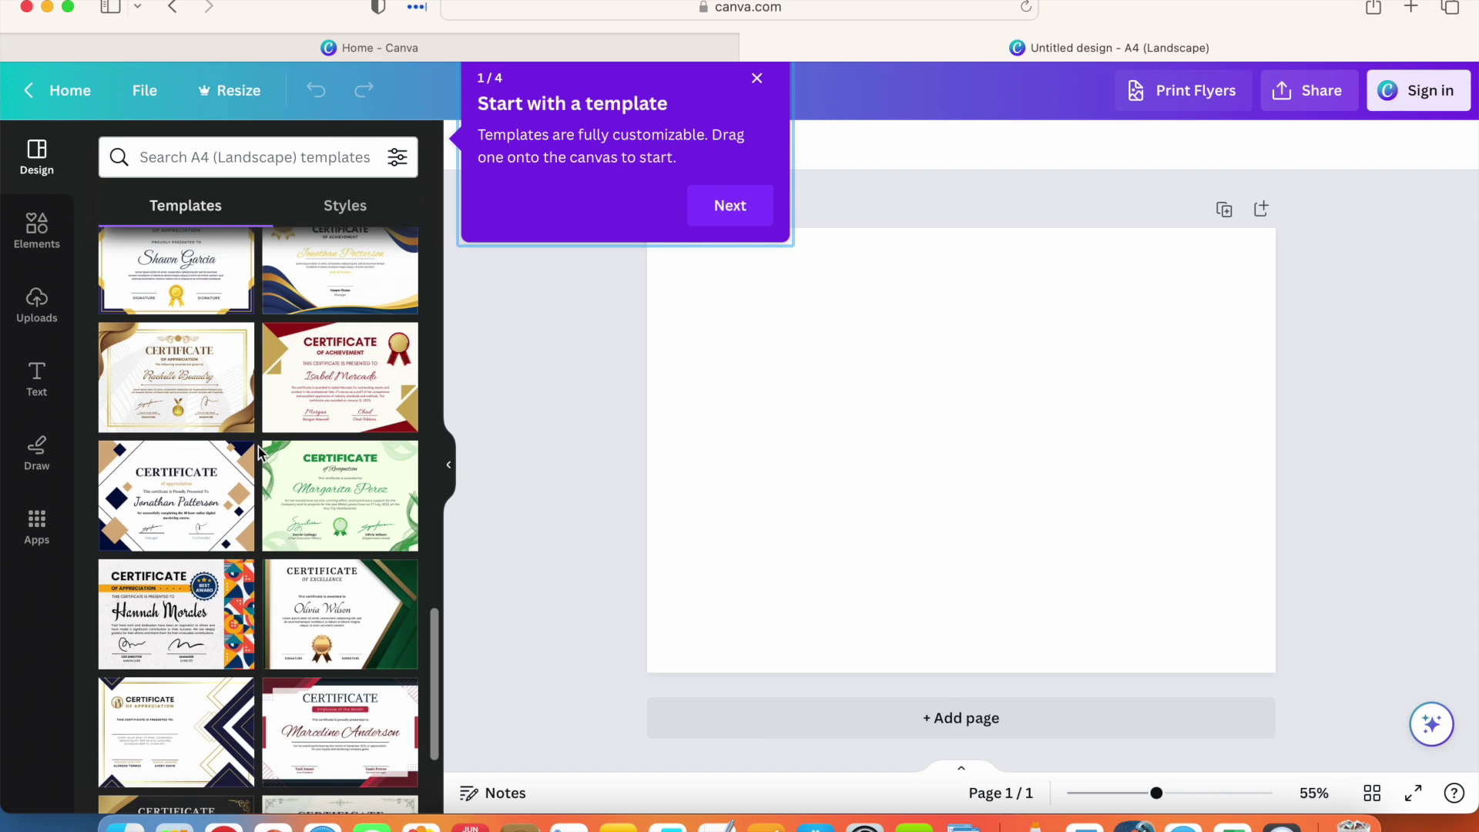
pyautogui.scroll(-5, 259, 447)
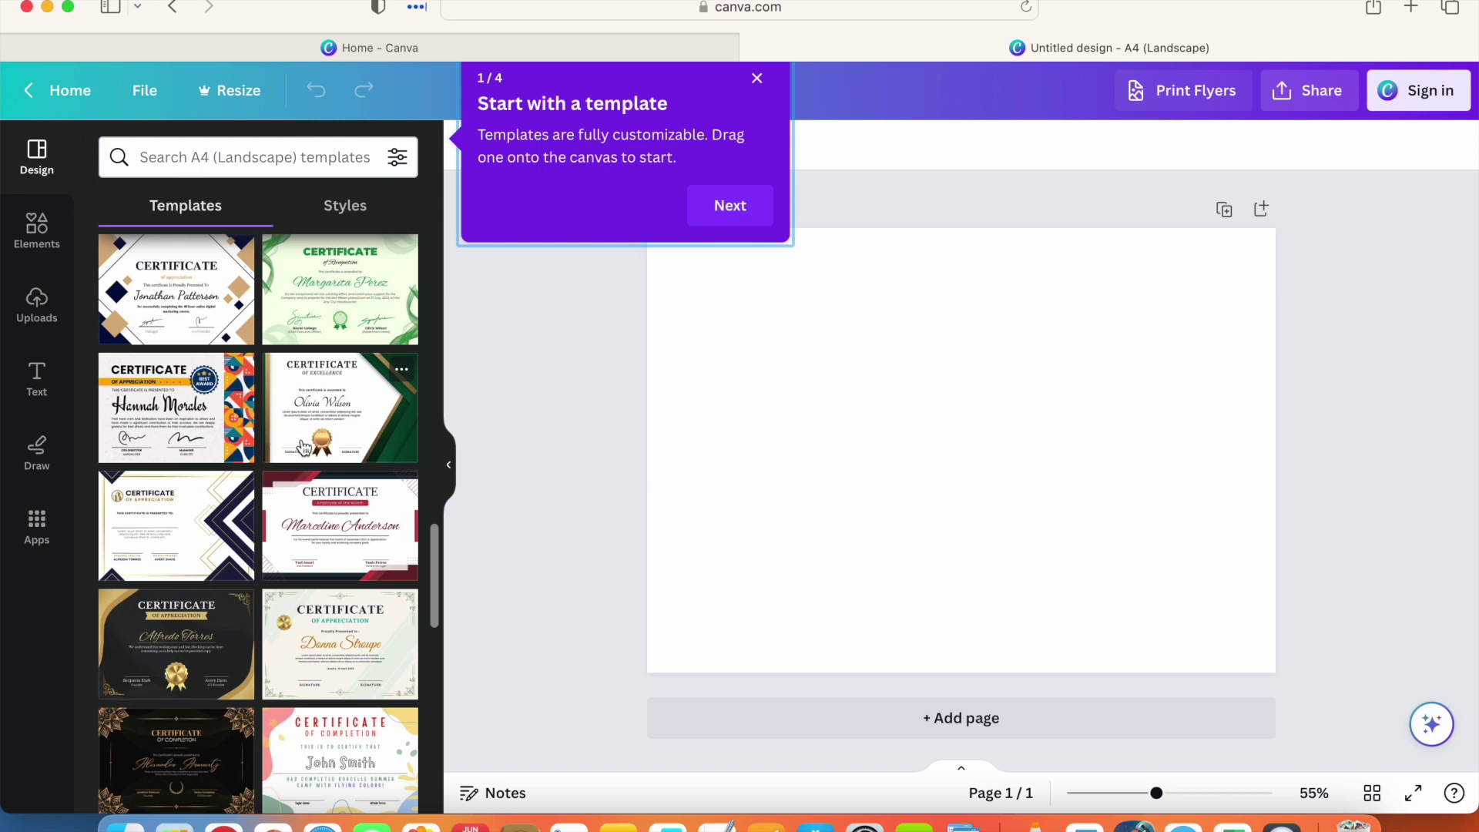
pyautogui.scroll(-5, 341, 465)
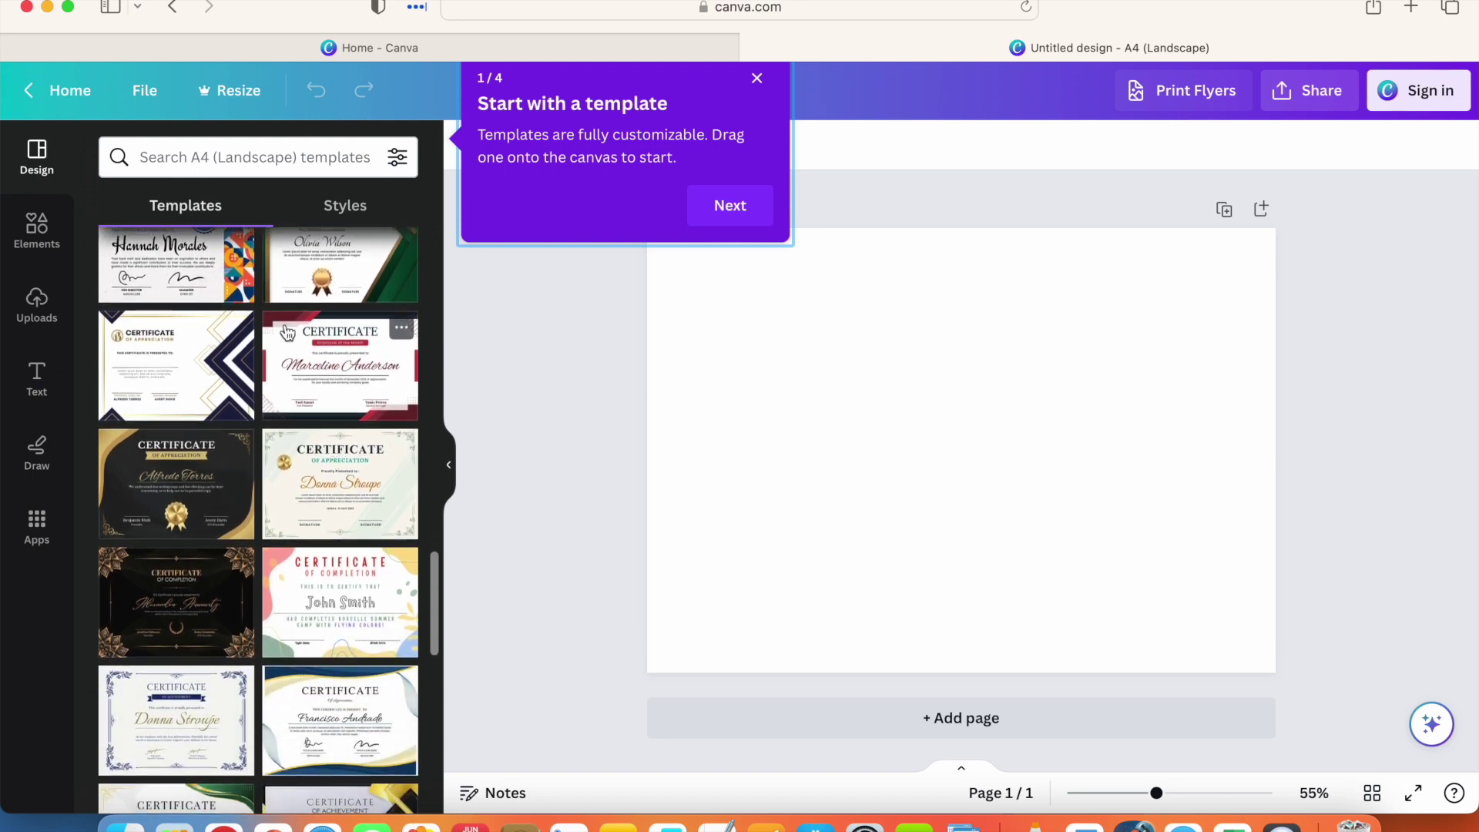
pyautogui.scroll(-5, 352, 479)
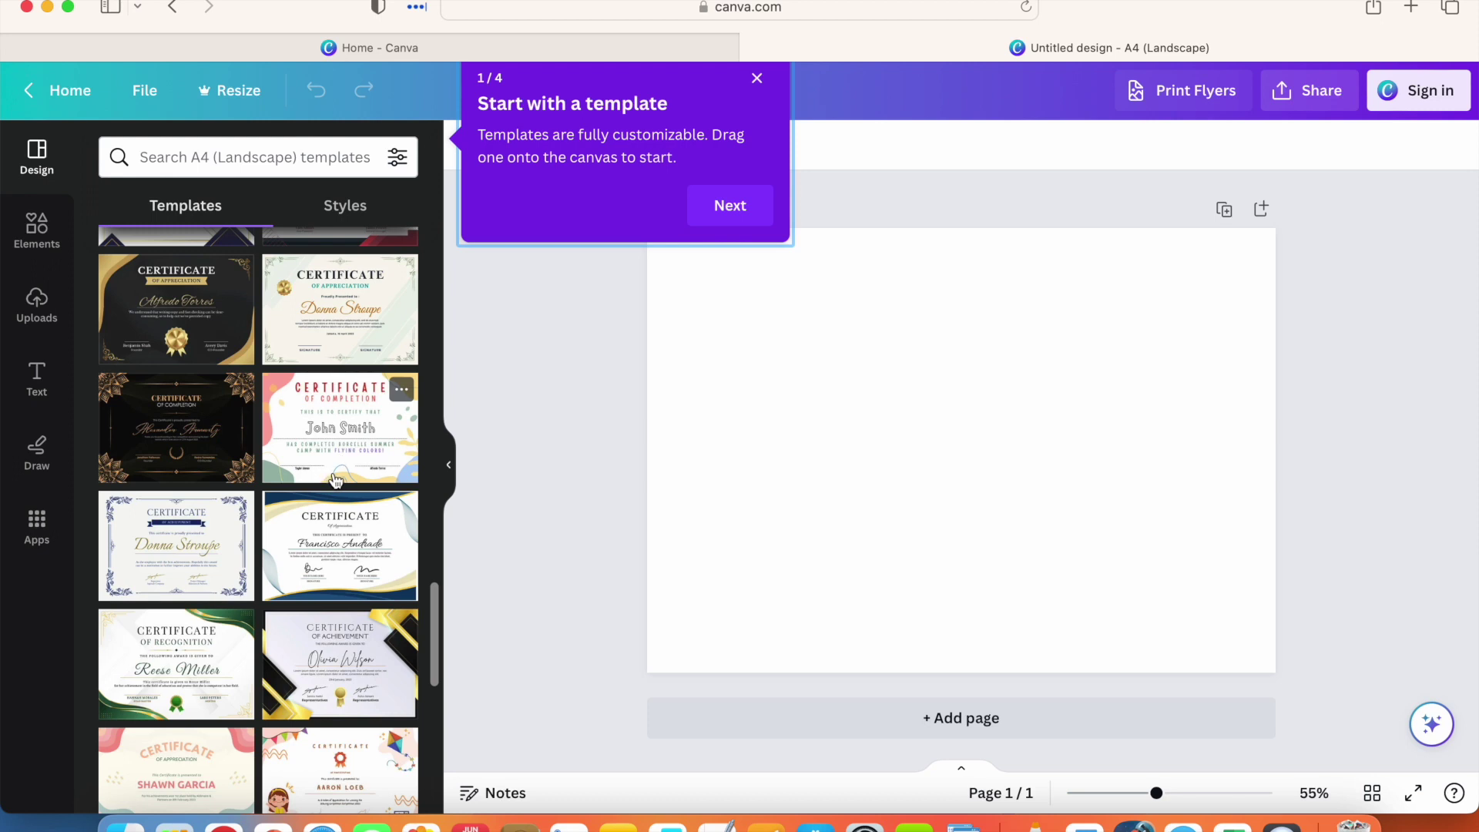
pyautogui.scroll(-2, 338, 476)
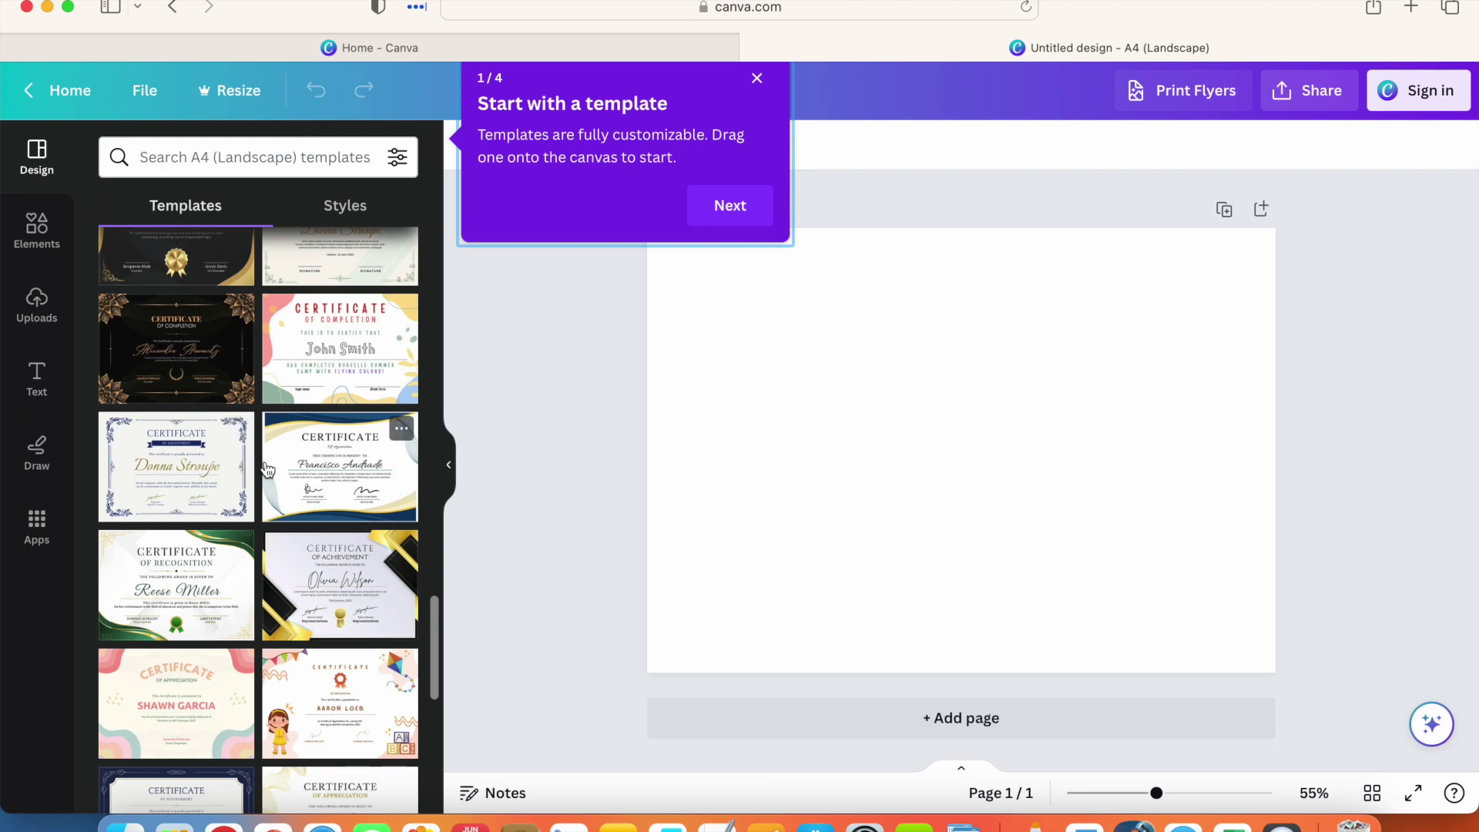
pyautogui.scroll(-5, 300, 483)
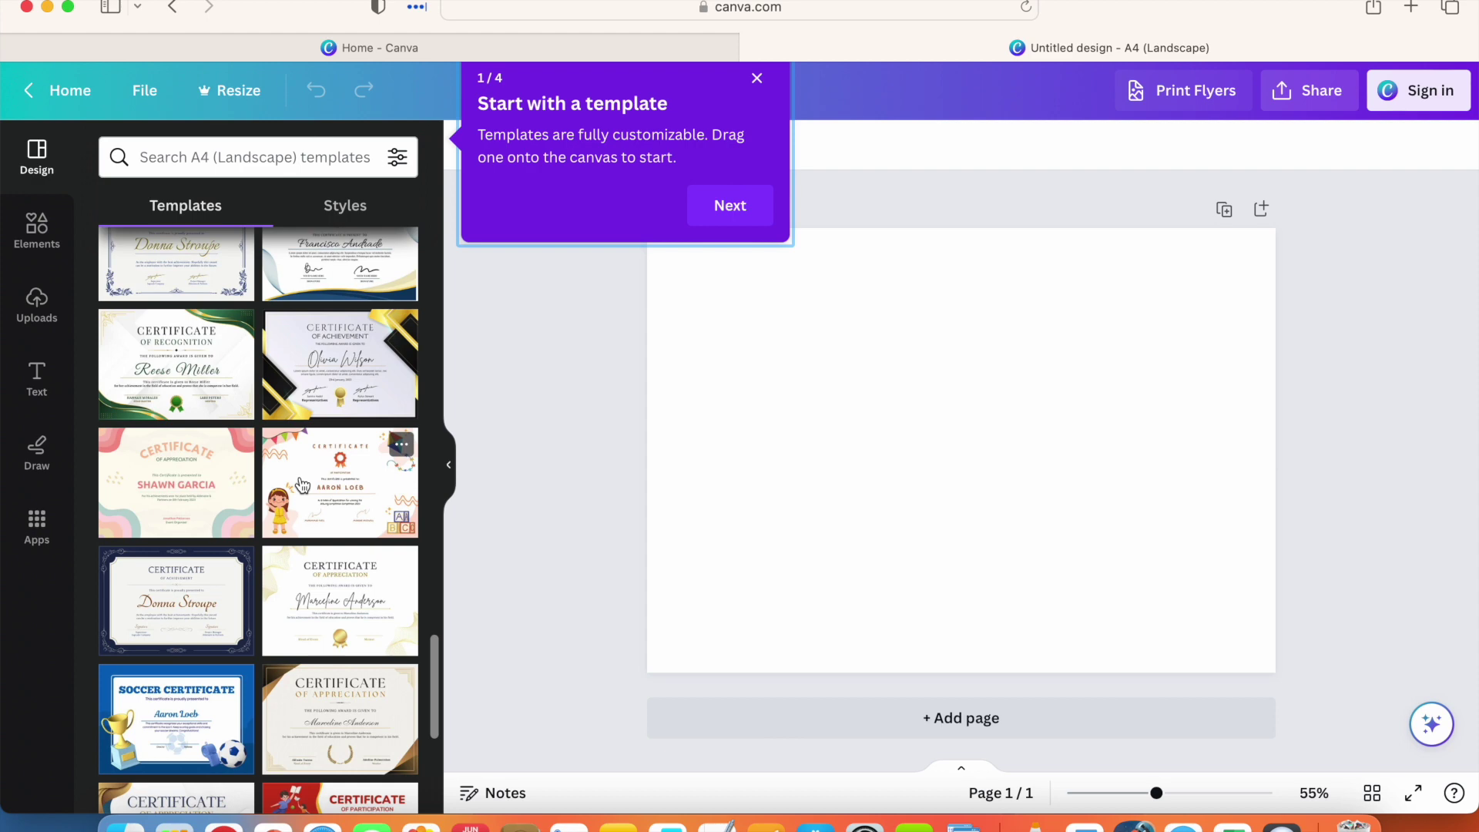
pyautogui.scroll(1, 301, 483)
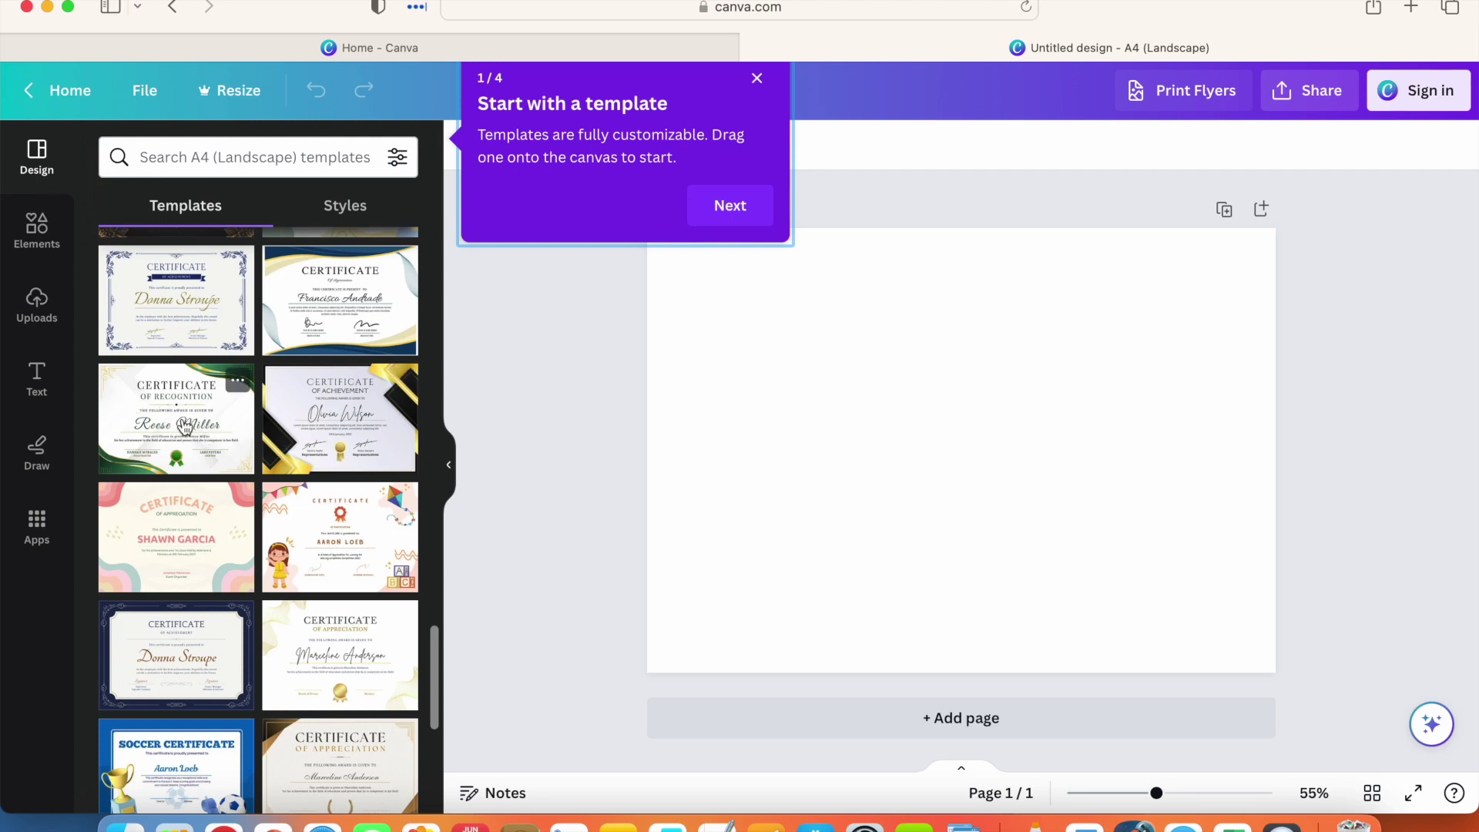
# Step: Apply the green-and-gold Certificate of Recognition template, then sign in with email
pyautogui.click(182, 420)
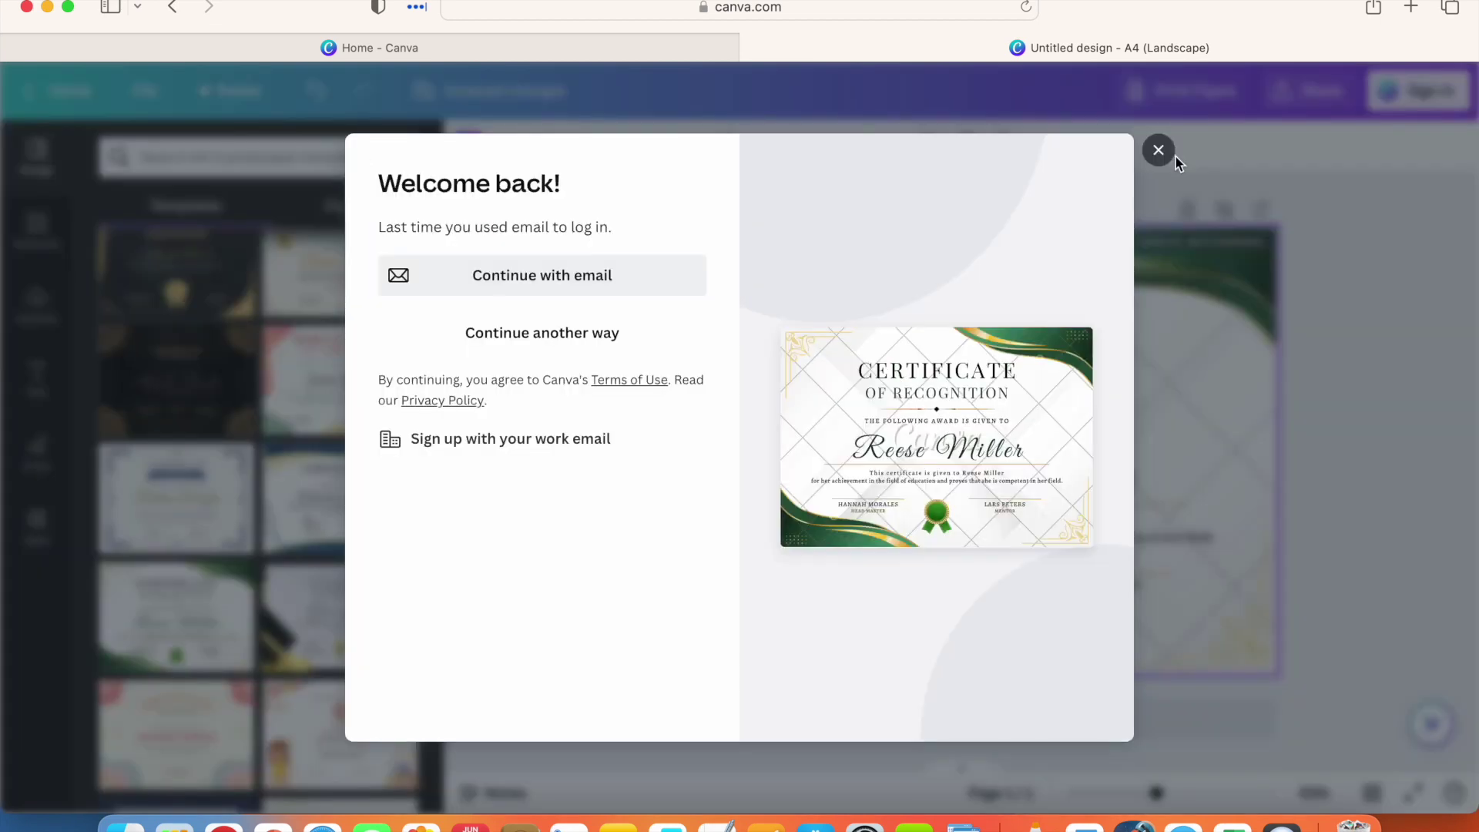
pyautogui.click(1162, 154)
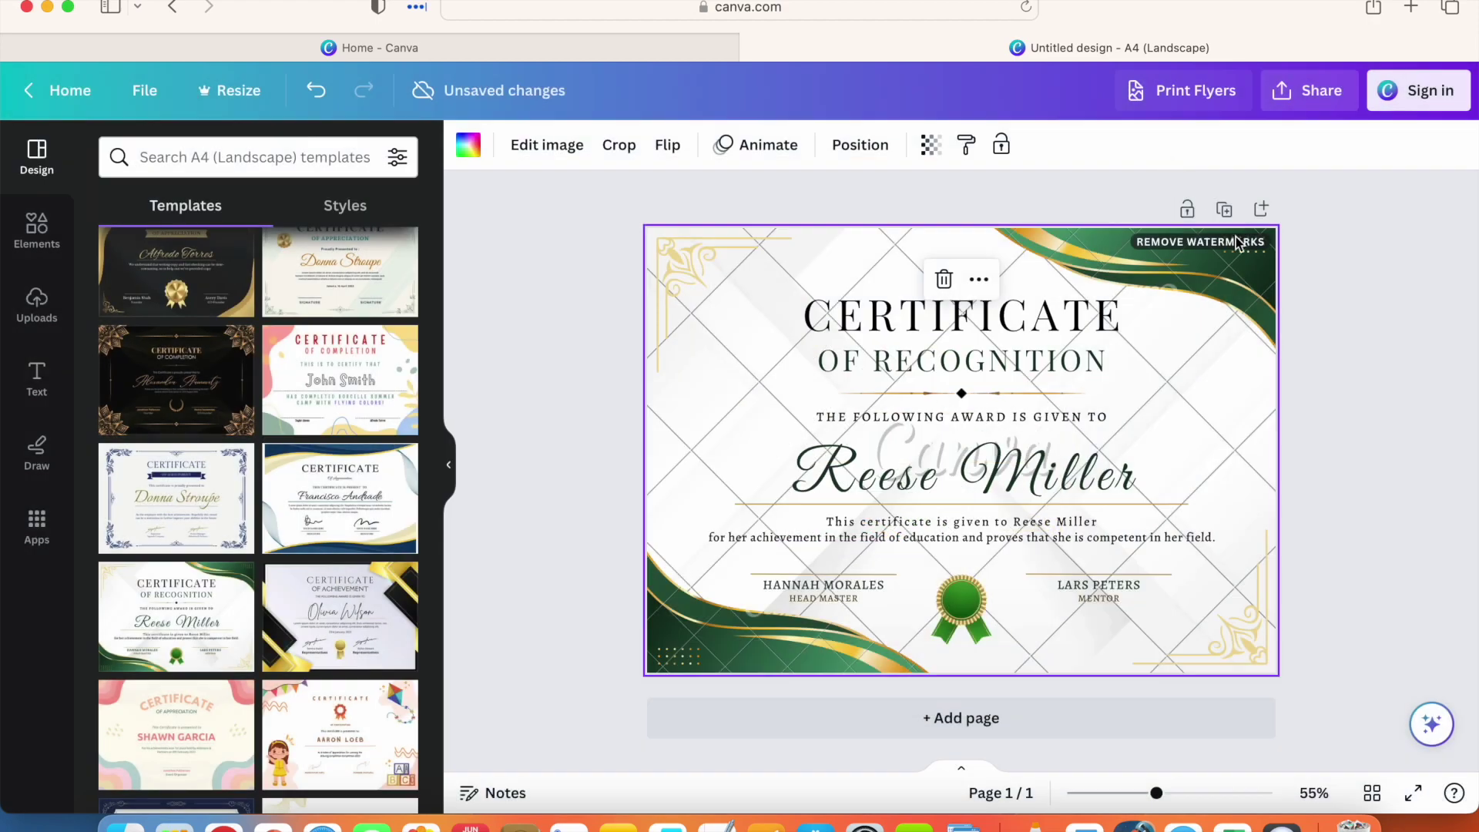
pyautogui.click(1405, 100)
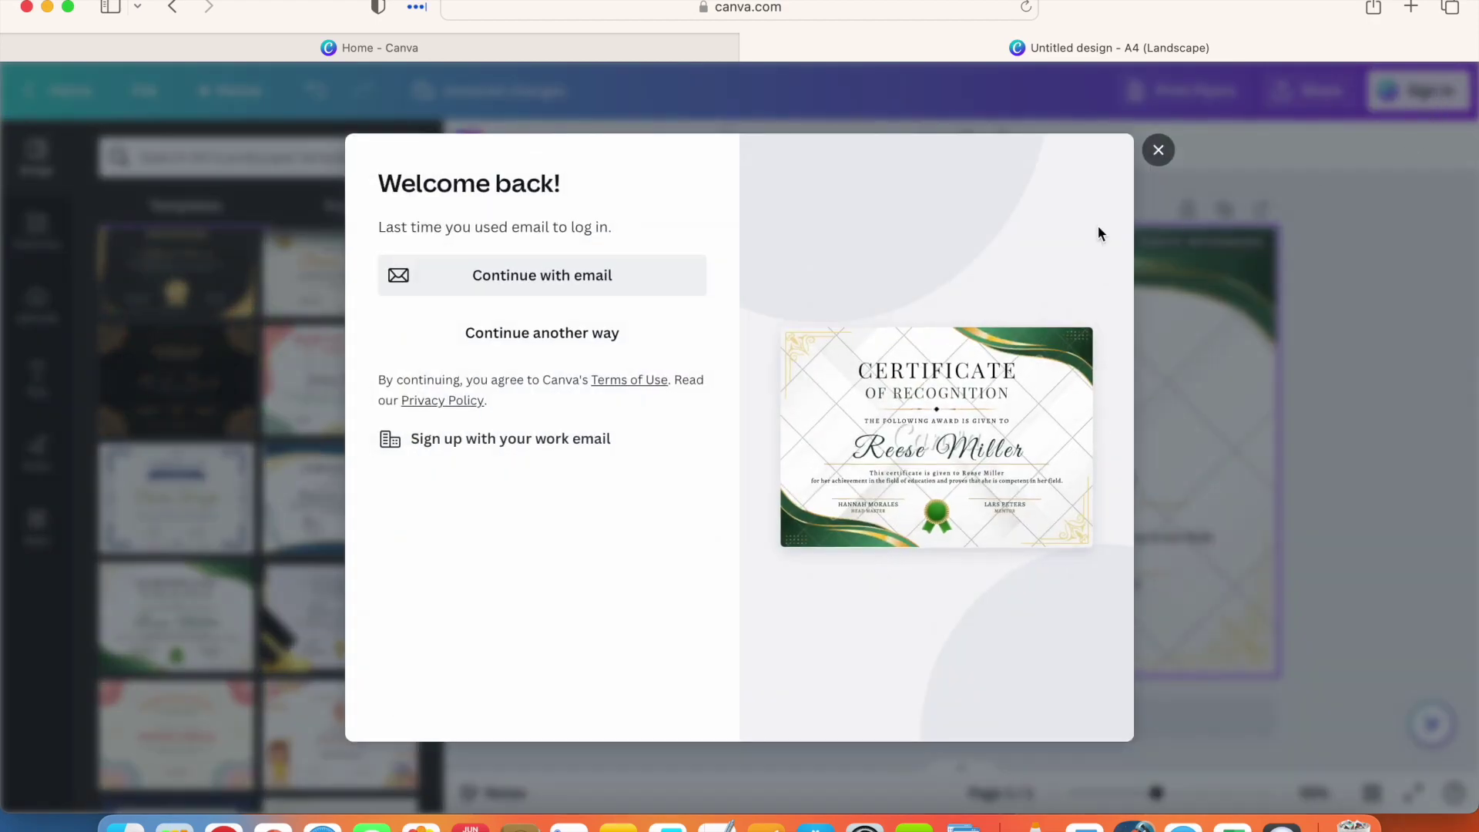
pyautogui.click(651, 276)
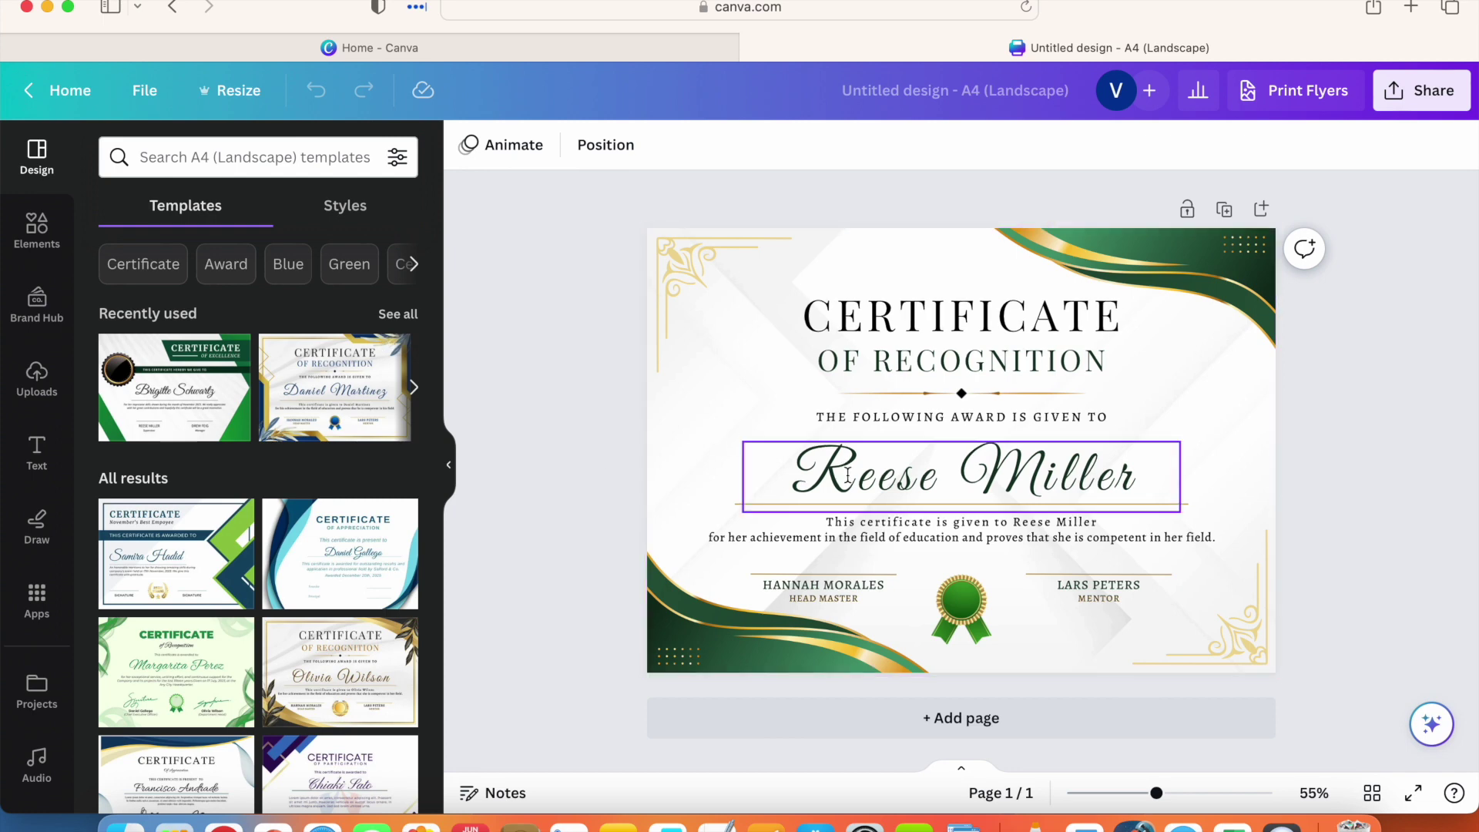
# Step: Re-centre the two-line award paragraph under the recipient name, keeping its wording unchanged
pyautogui.scroll(-1, 185, 514)
pyautogui.scroll(-5, 185, 515)
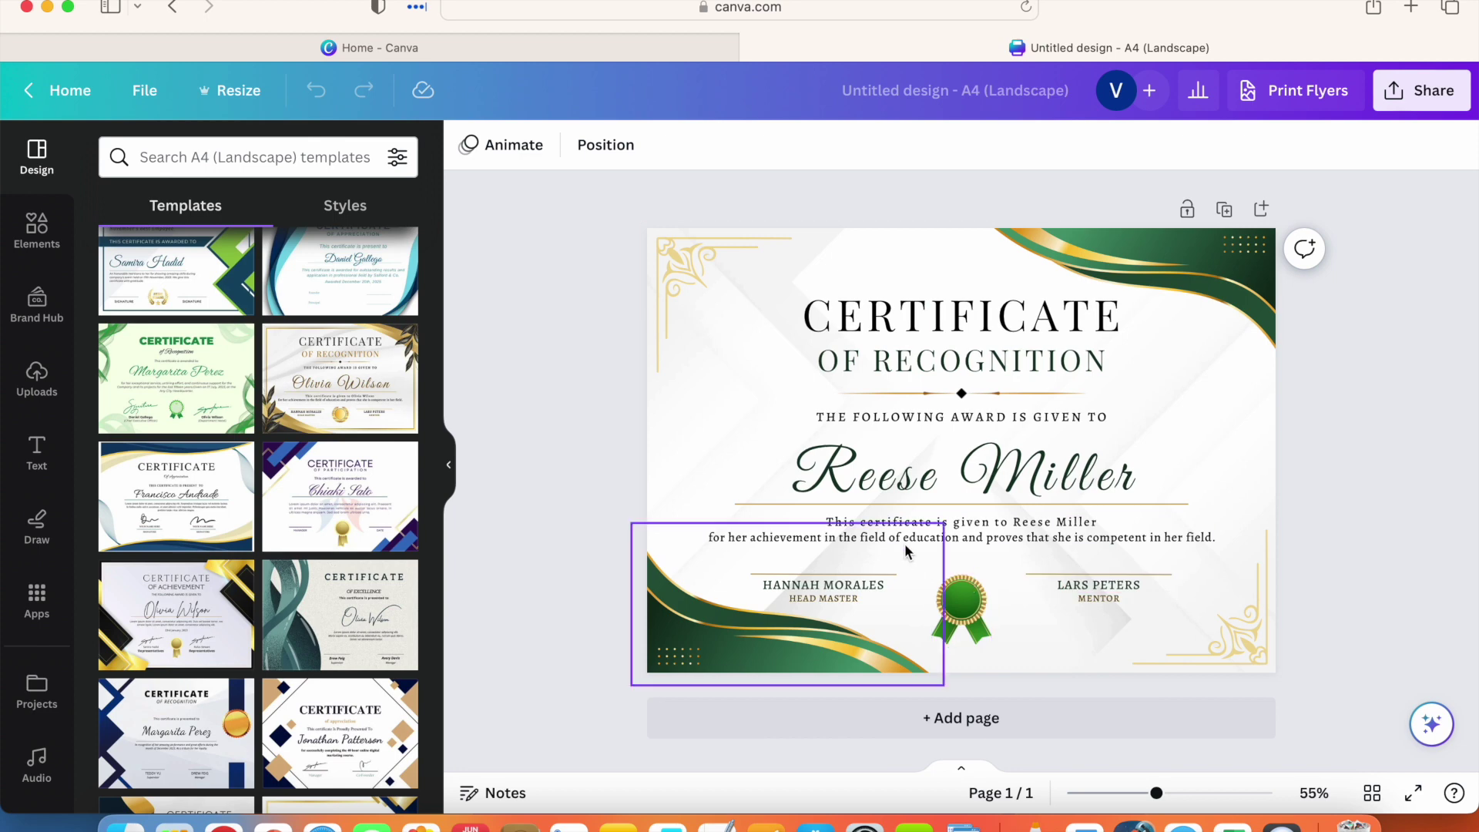
pyautogui.click(831, 524)
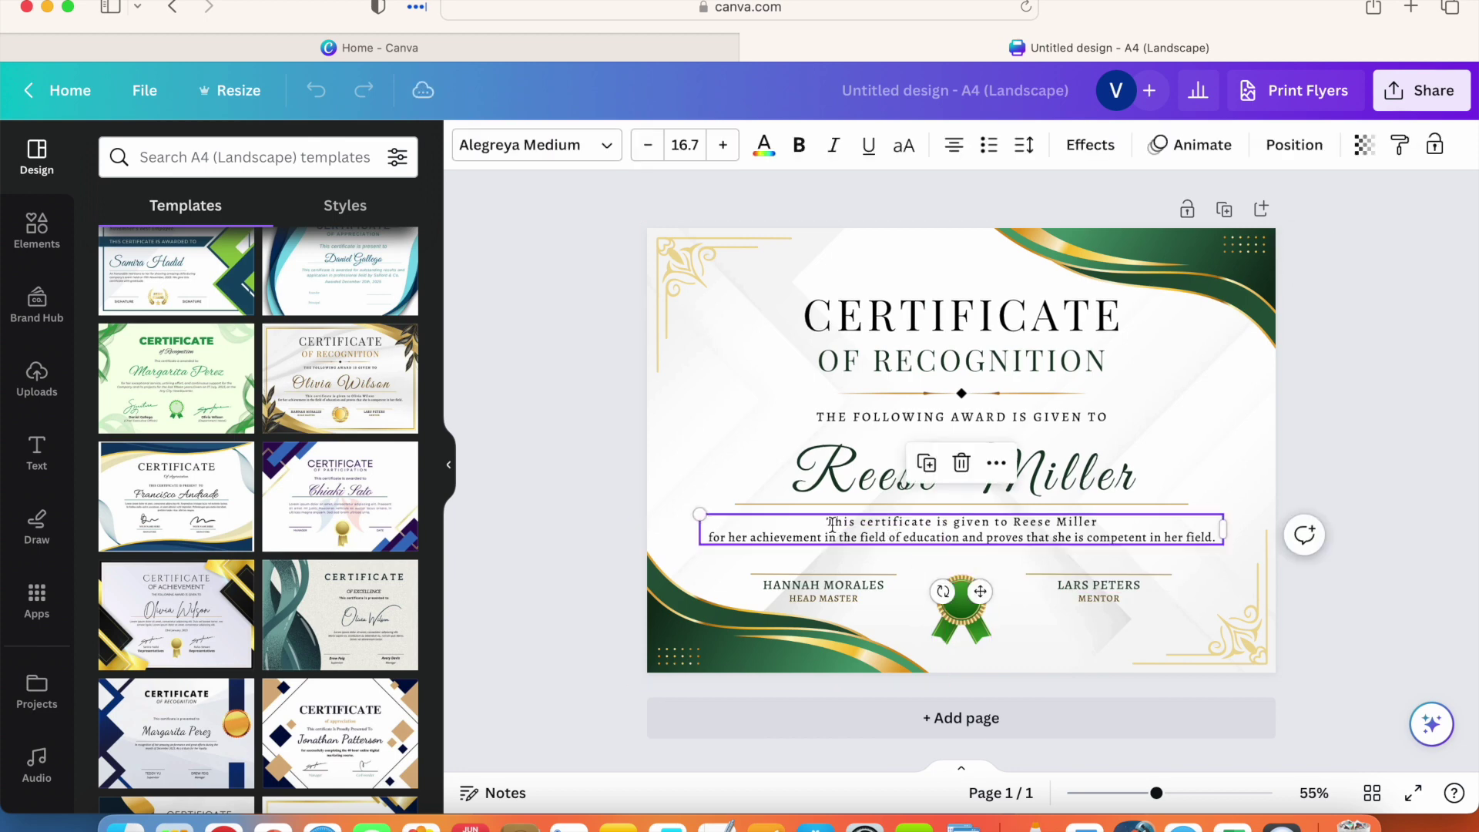
pyautogui.moveTo(828, 525)
pyautogui.mouseDown()
pyautogui.moveTo(901, 528)
pyautogui.moveTo(821, 518)
pyautogui.mouseUp()
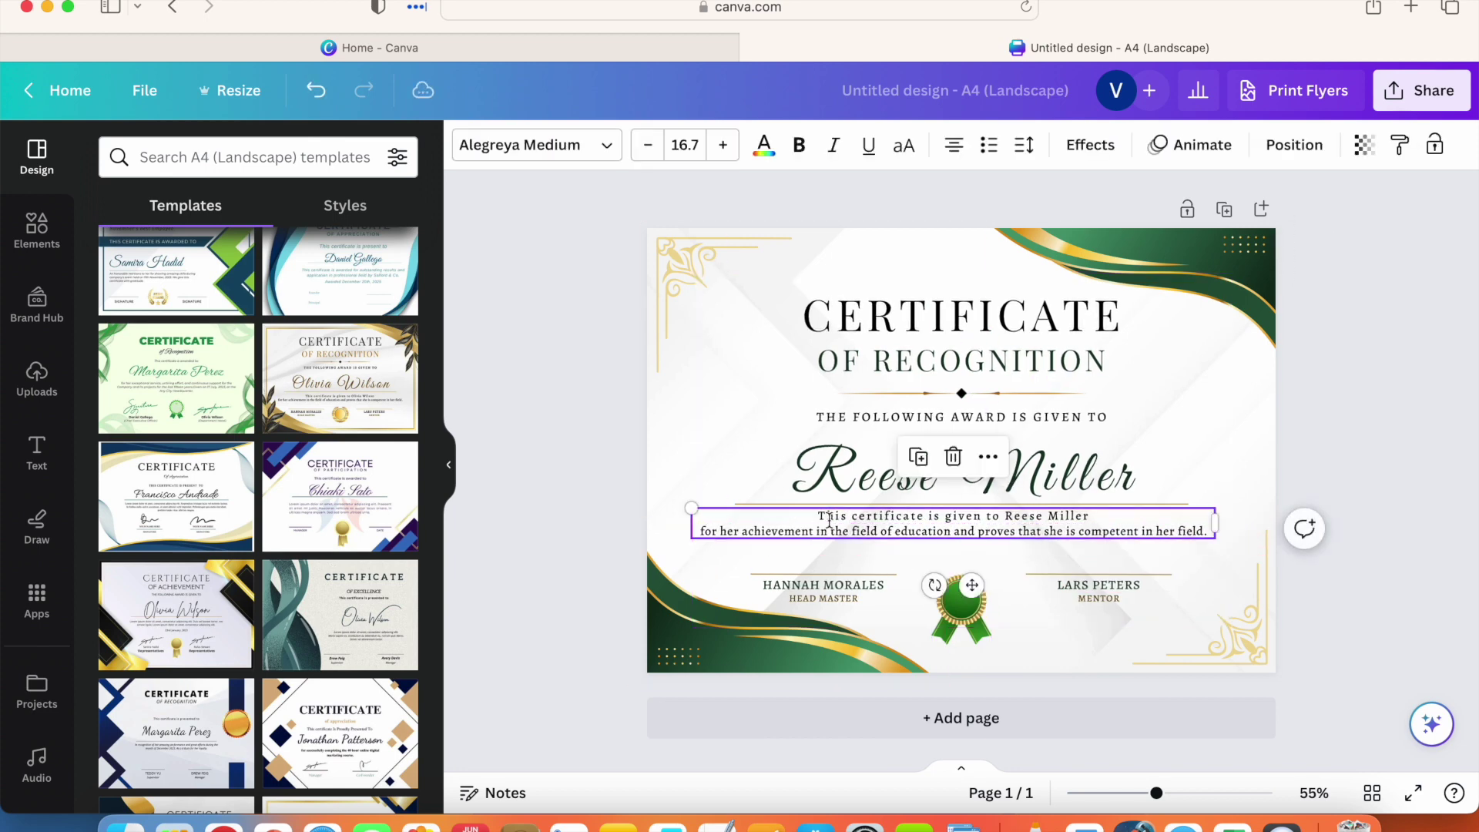
pyautogui.doubleClick(821, 519)
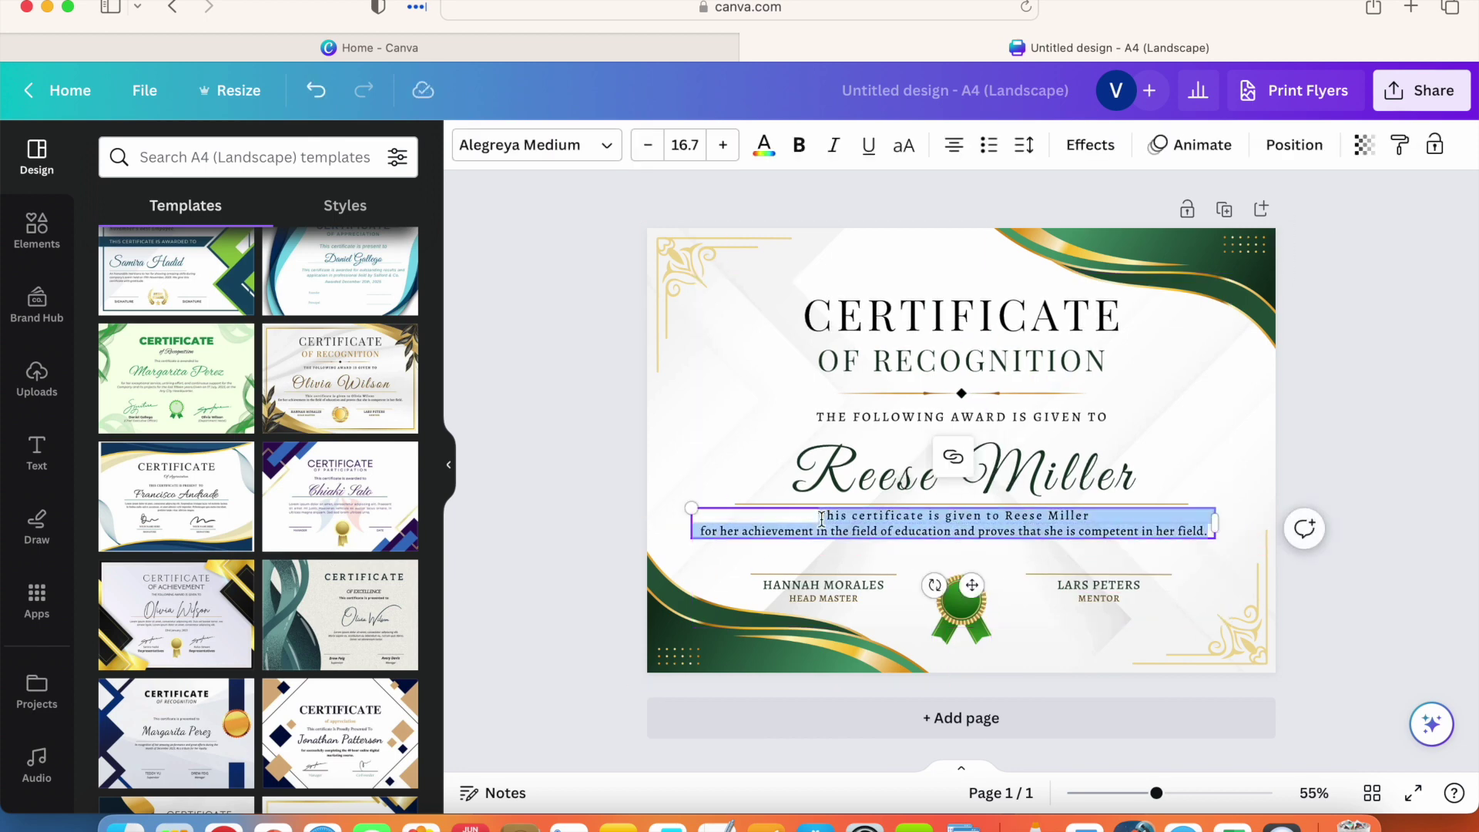
pyautogui.click(1066, 530)
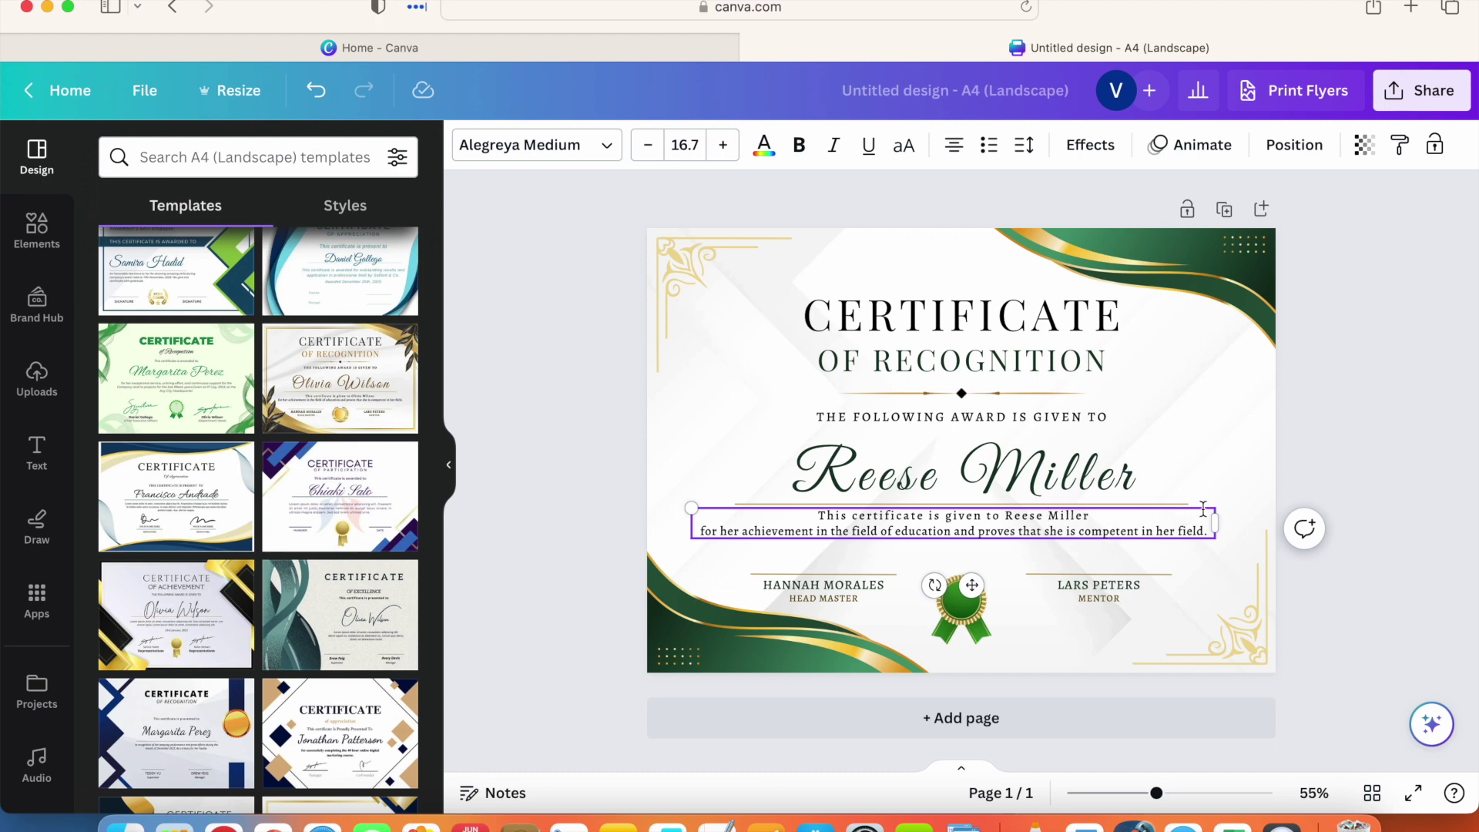
pyautogui.moveTo(1203, 507); pyautogui.dragTo(1201, 514)
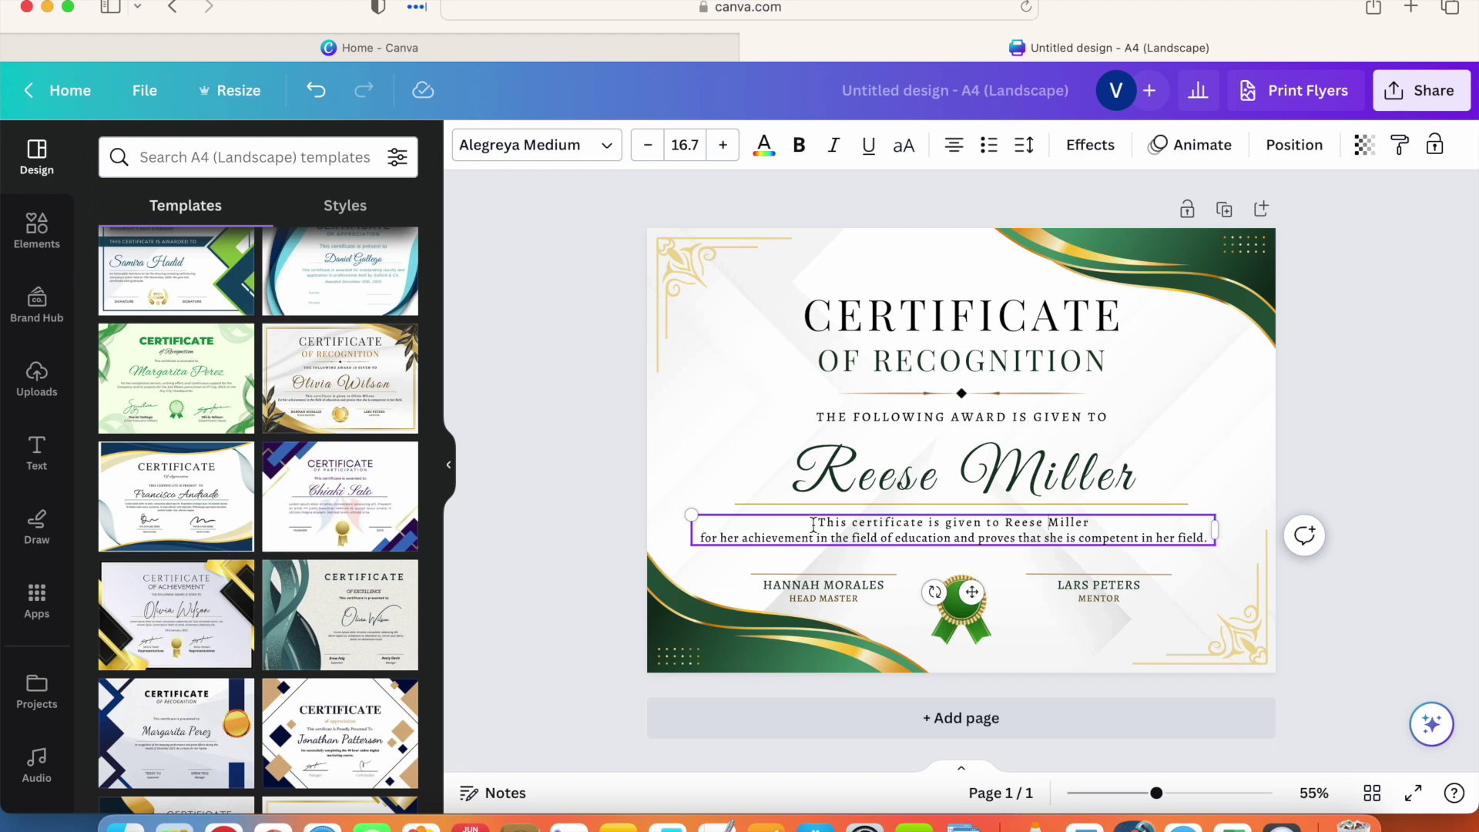
pyautogui.moveTo(819, 523); pyautogui.dragTo(1201, 546)
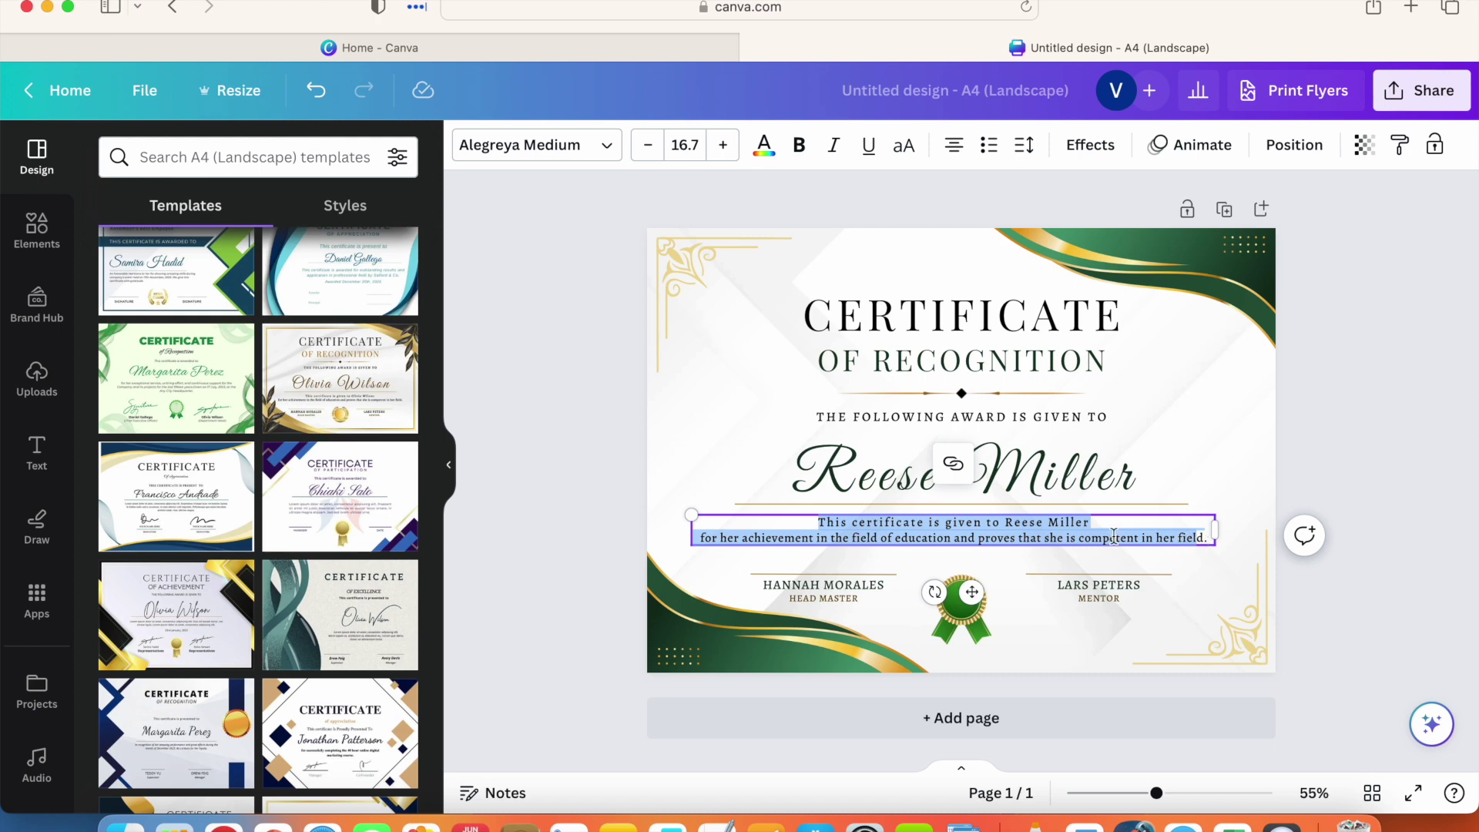
pyautogui.click(826, 529)
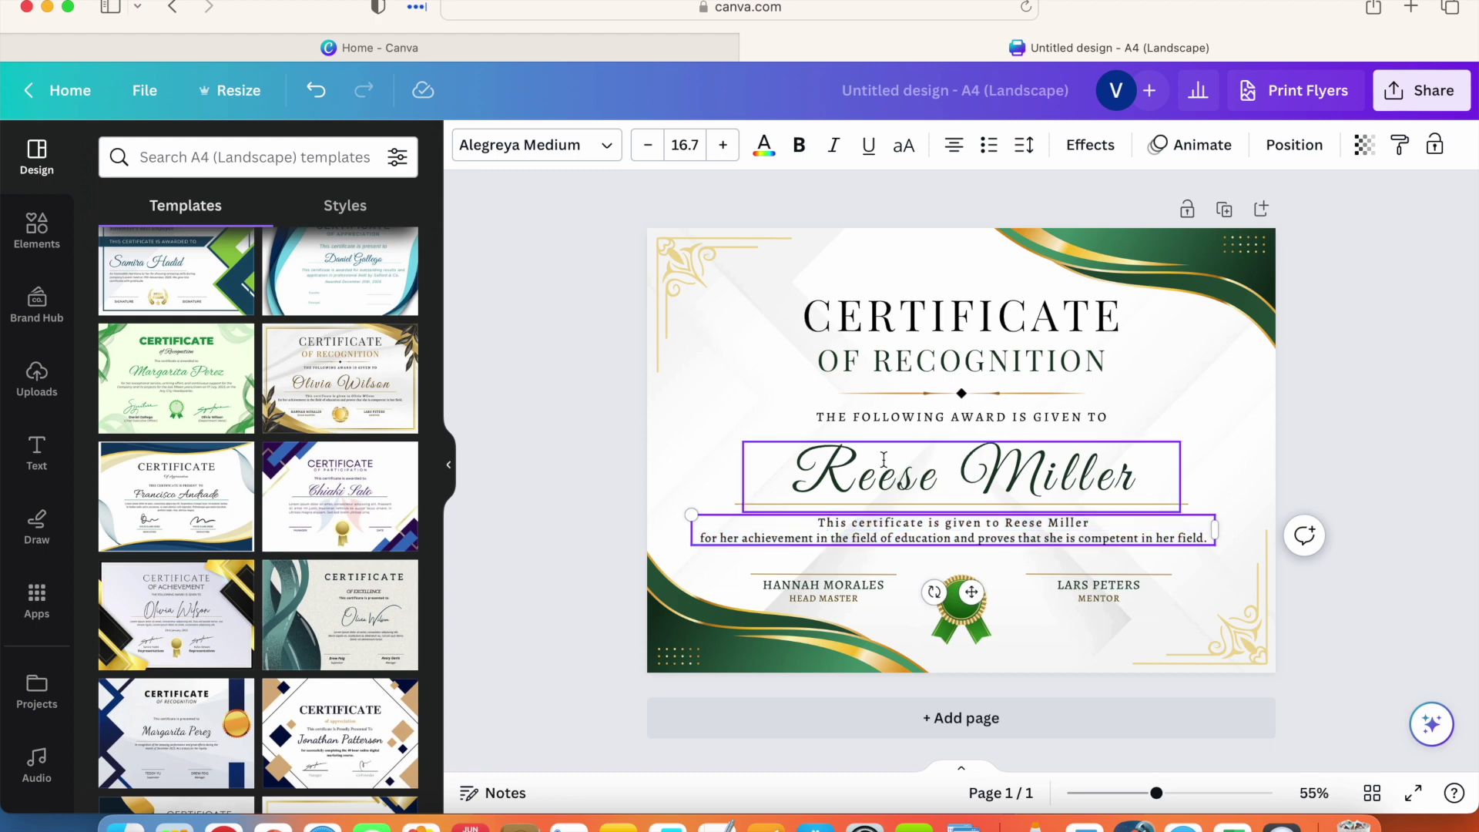
# Step: Replace the sample name with the recipient's full name in the name line and award sentence
pyautogui.doubleClick(846, 471)
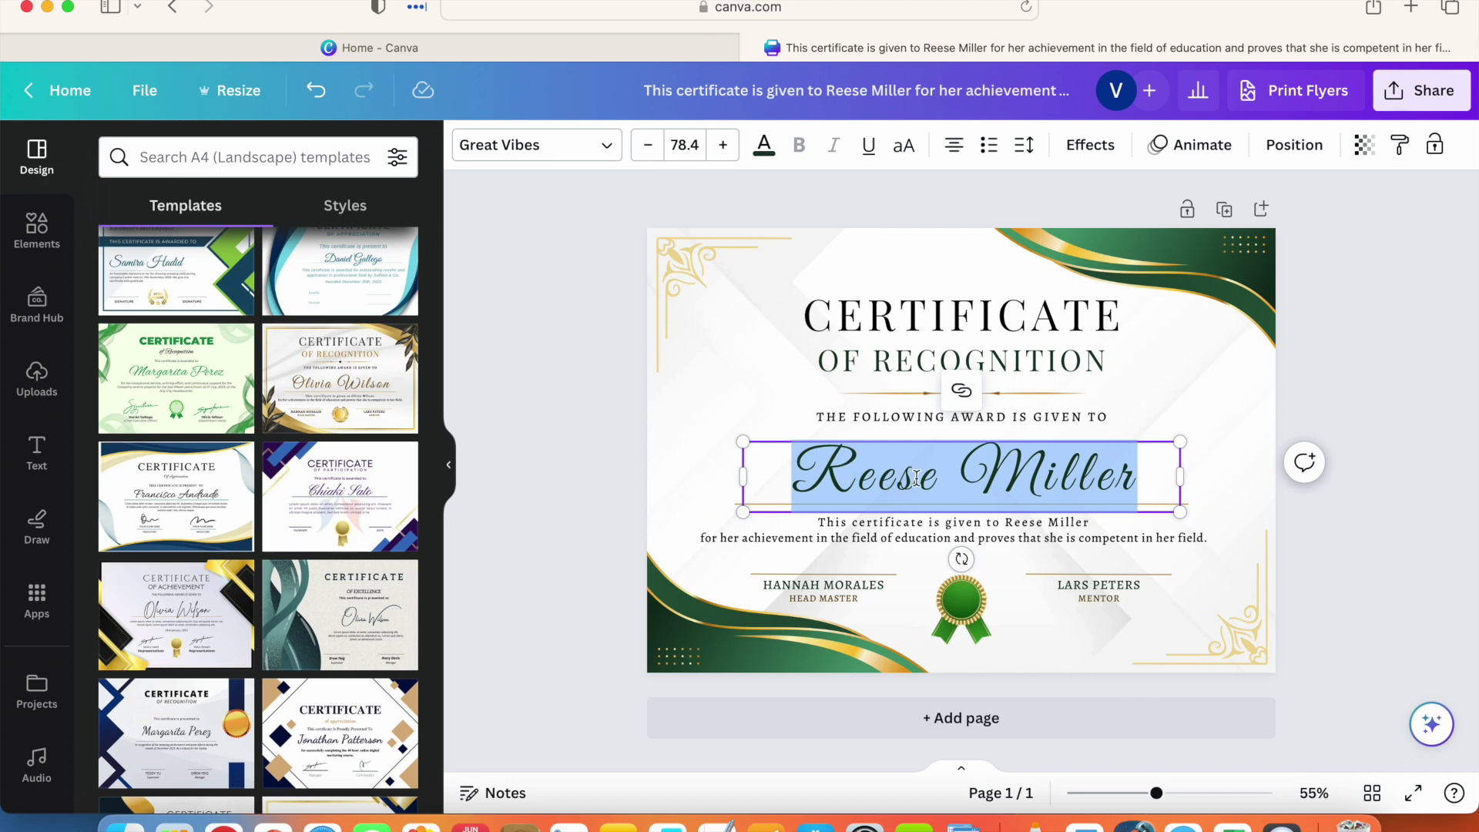
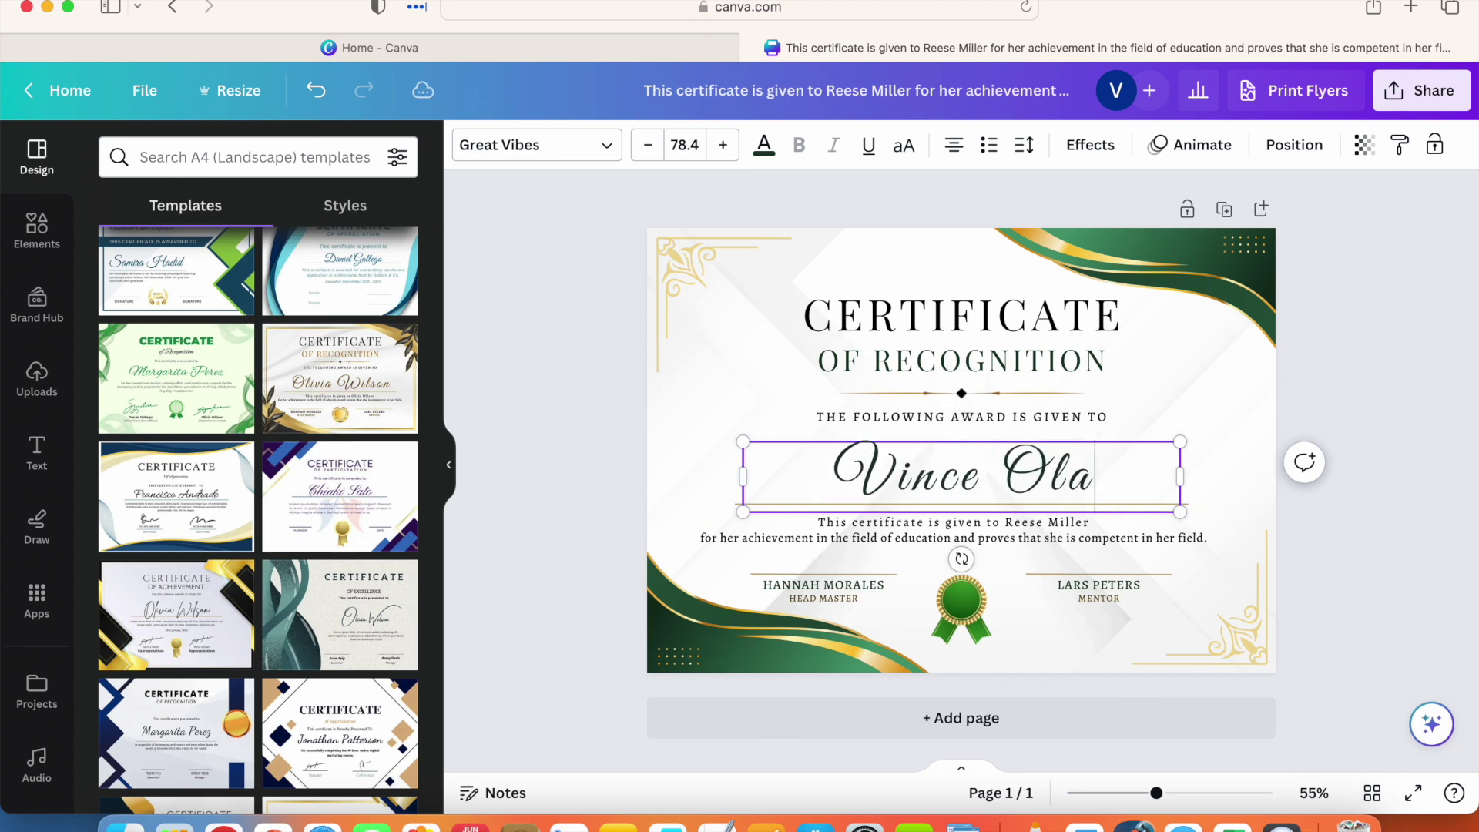
pyautogui.click(1017, 524)
pyautogui.doubleClick(1017, 524)
pyautogui.click(1103, 522)
pyautogui.moveTo(1104, 521); pyautogui.dragTo(1003, 523)
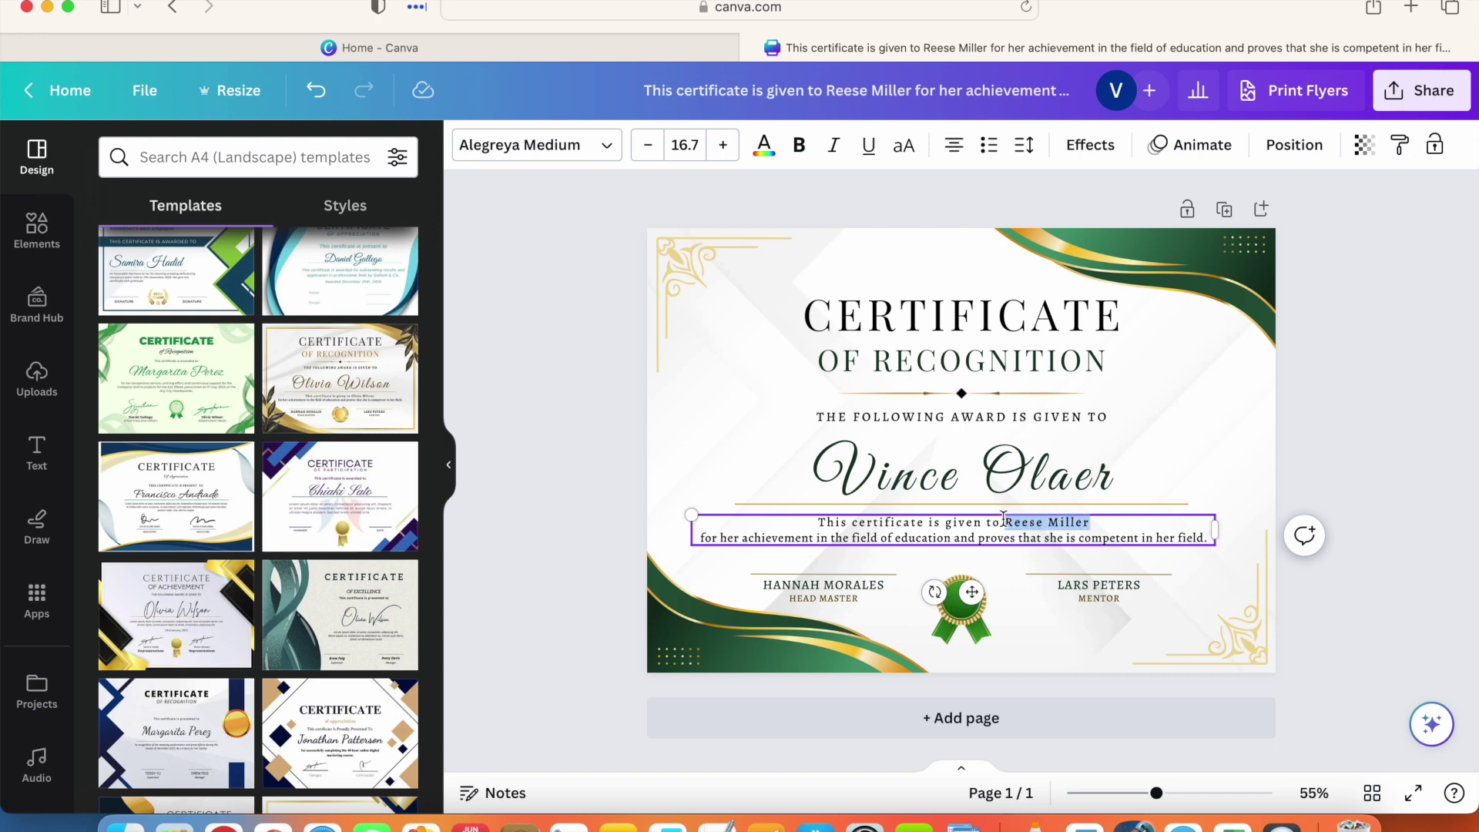
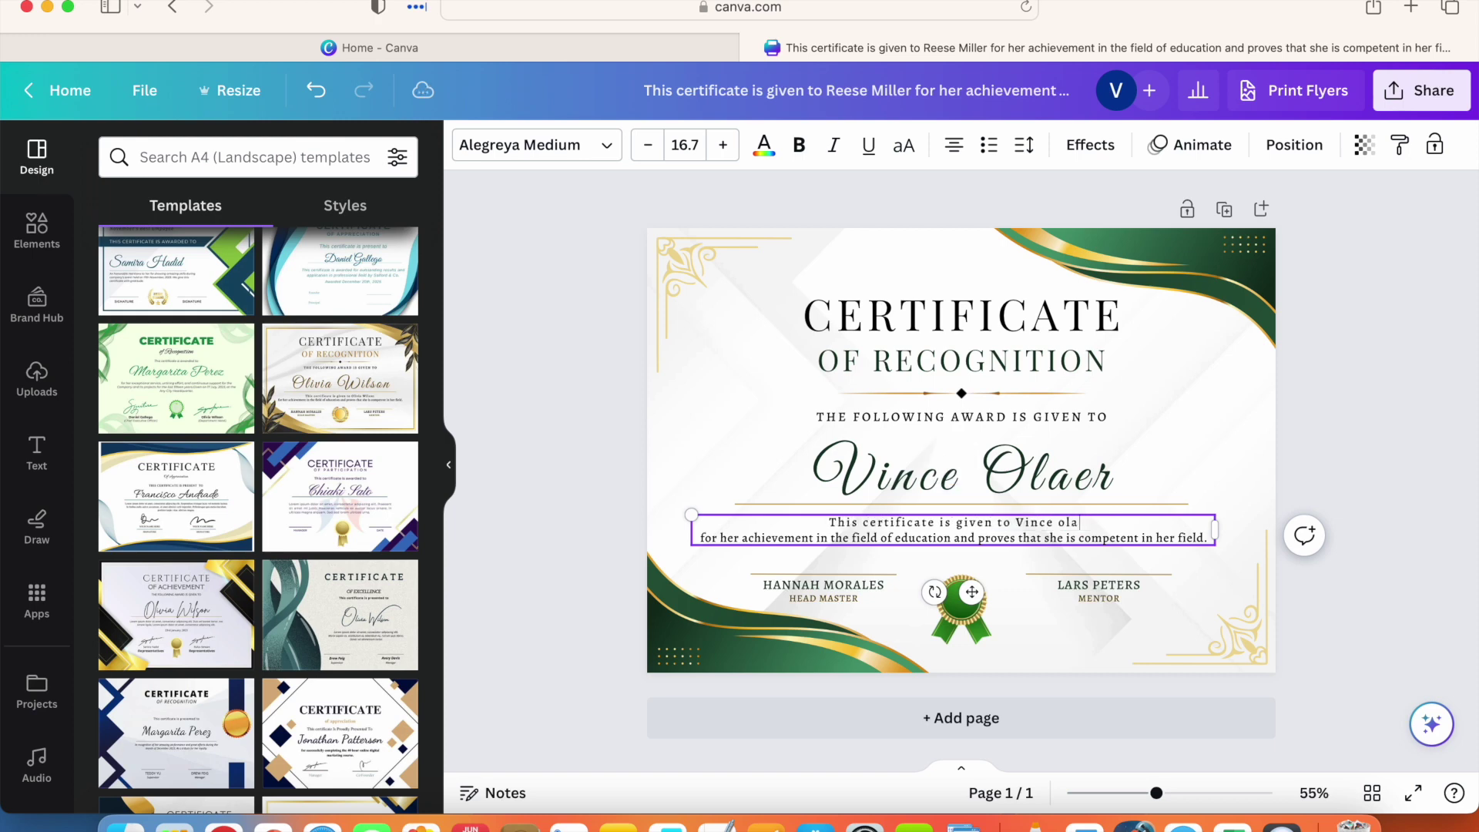
pyautogui.press('BackSpace')
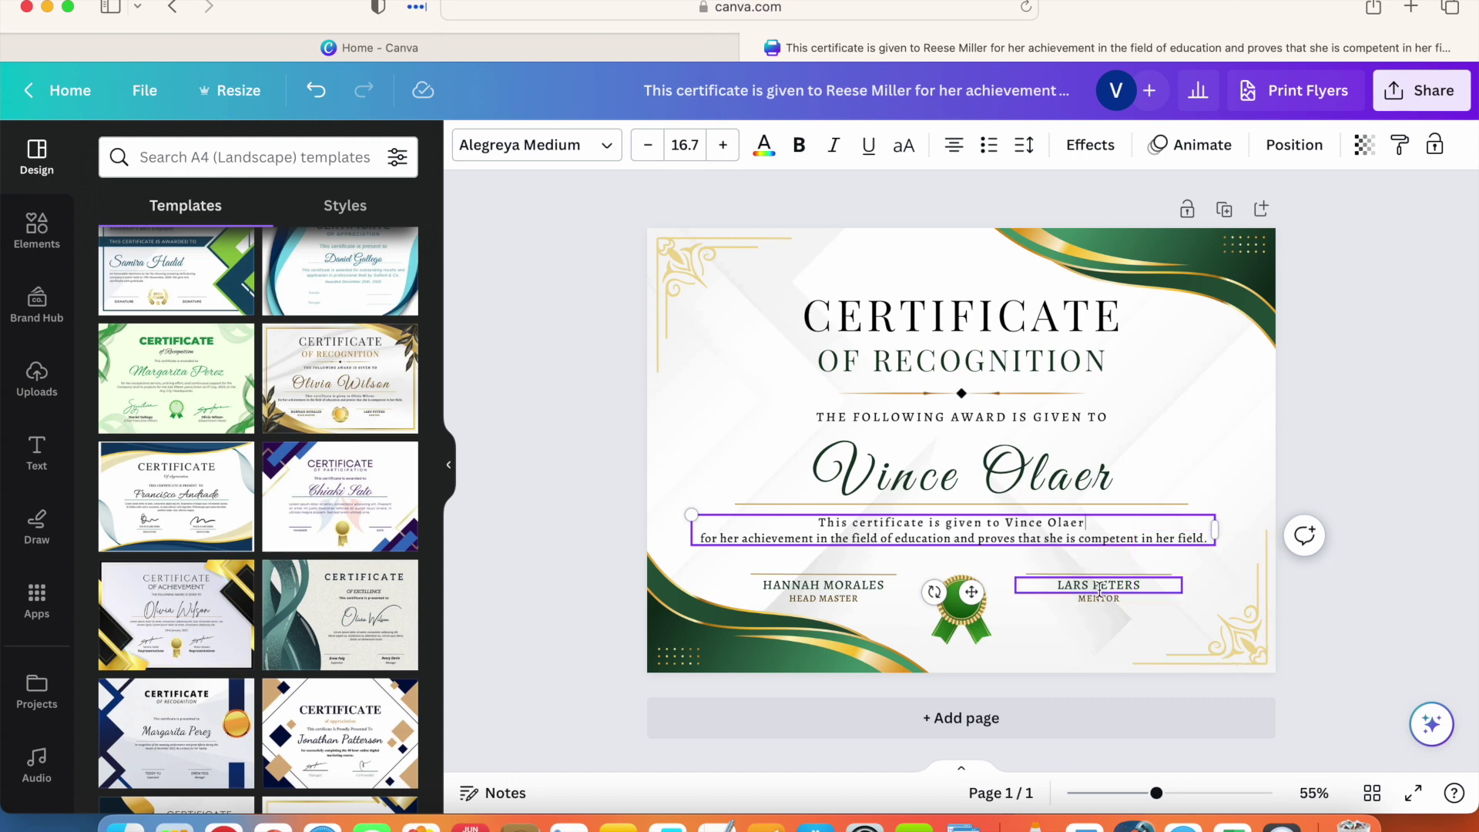
pyautogui.click(694, 441)
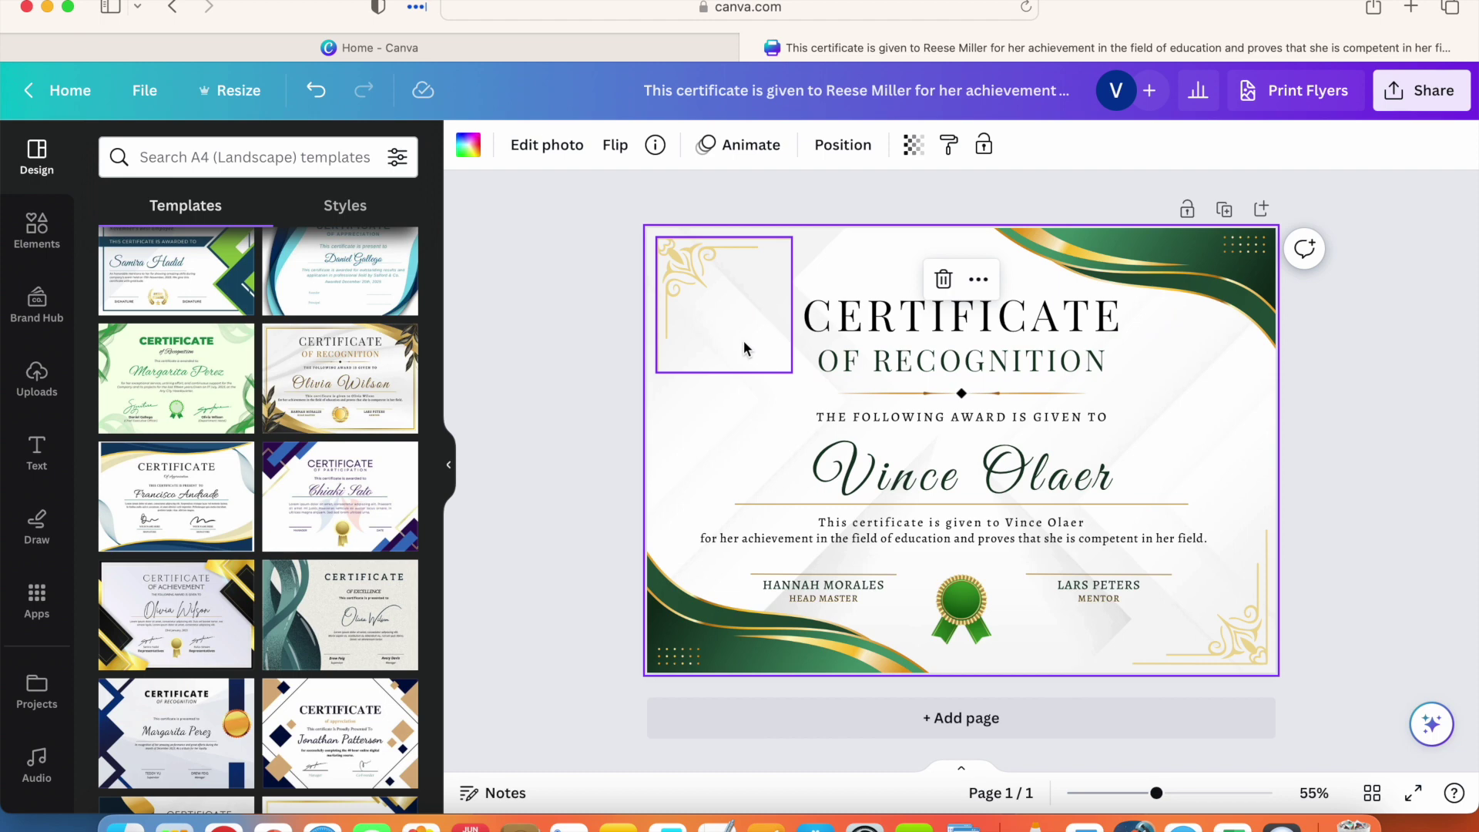
# Step: Place the uploaded school logo on the certificate and shrink it into the top-left corner
pyautogui.click(31, 231)
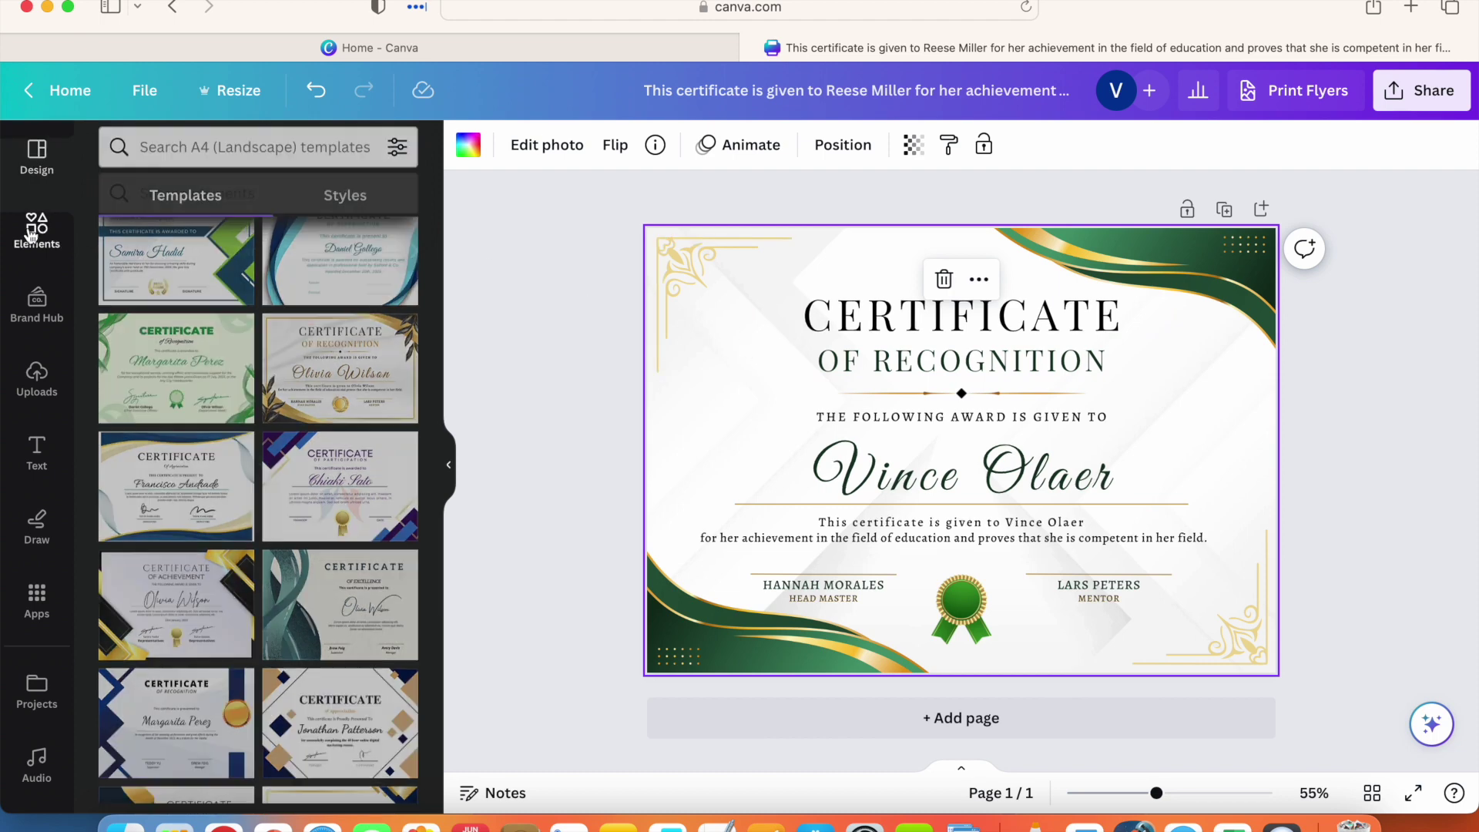
pyautogui.click(37, 376)
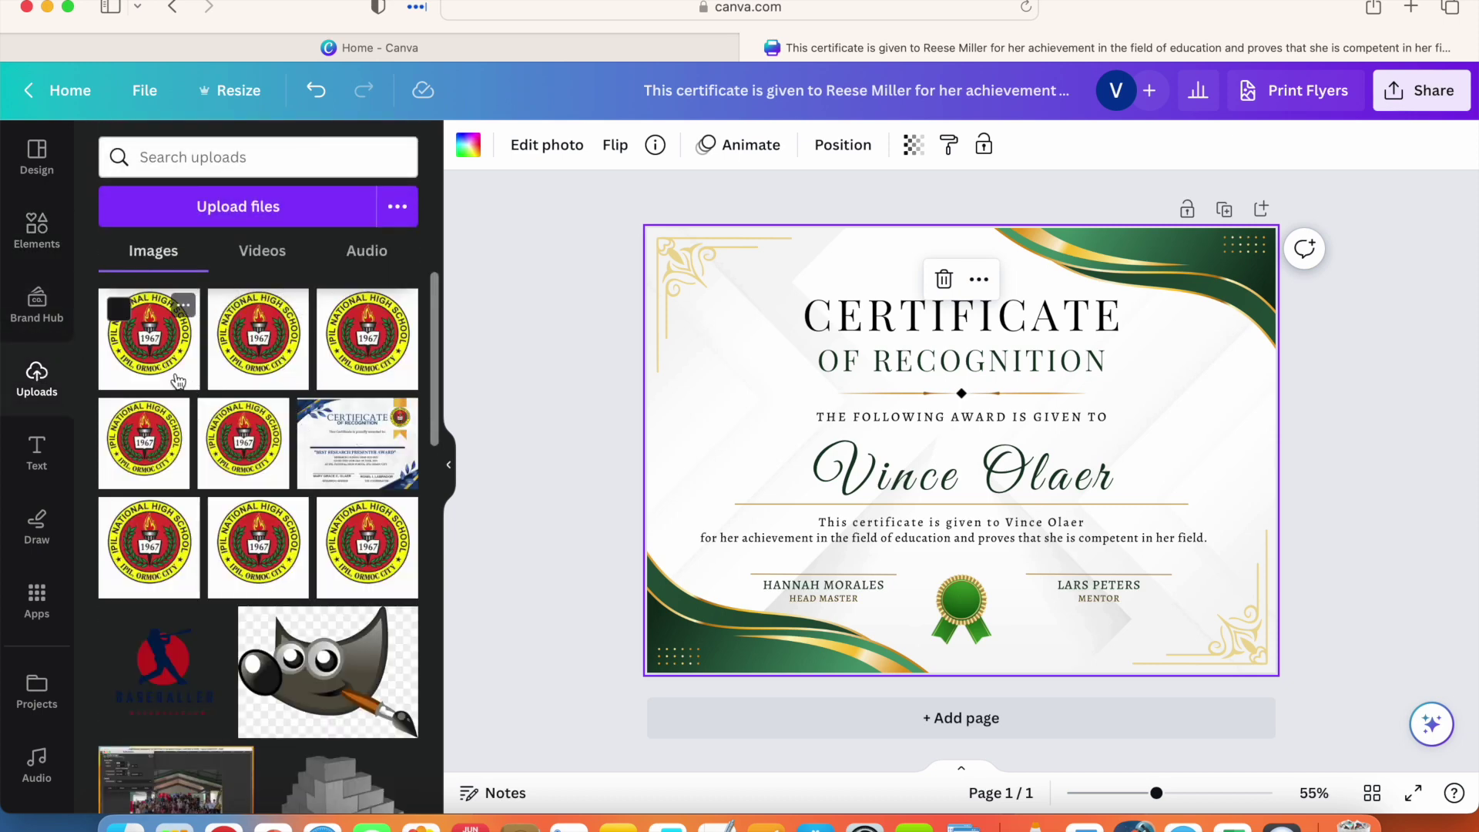
pyautogui.click(177, 378)
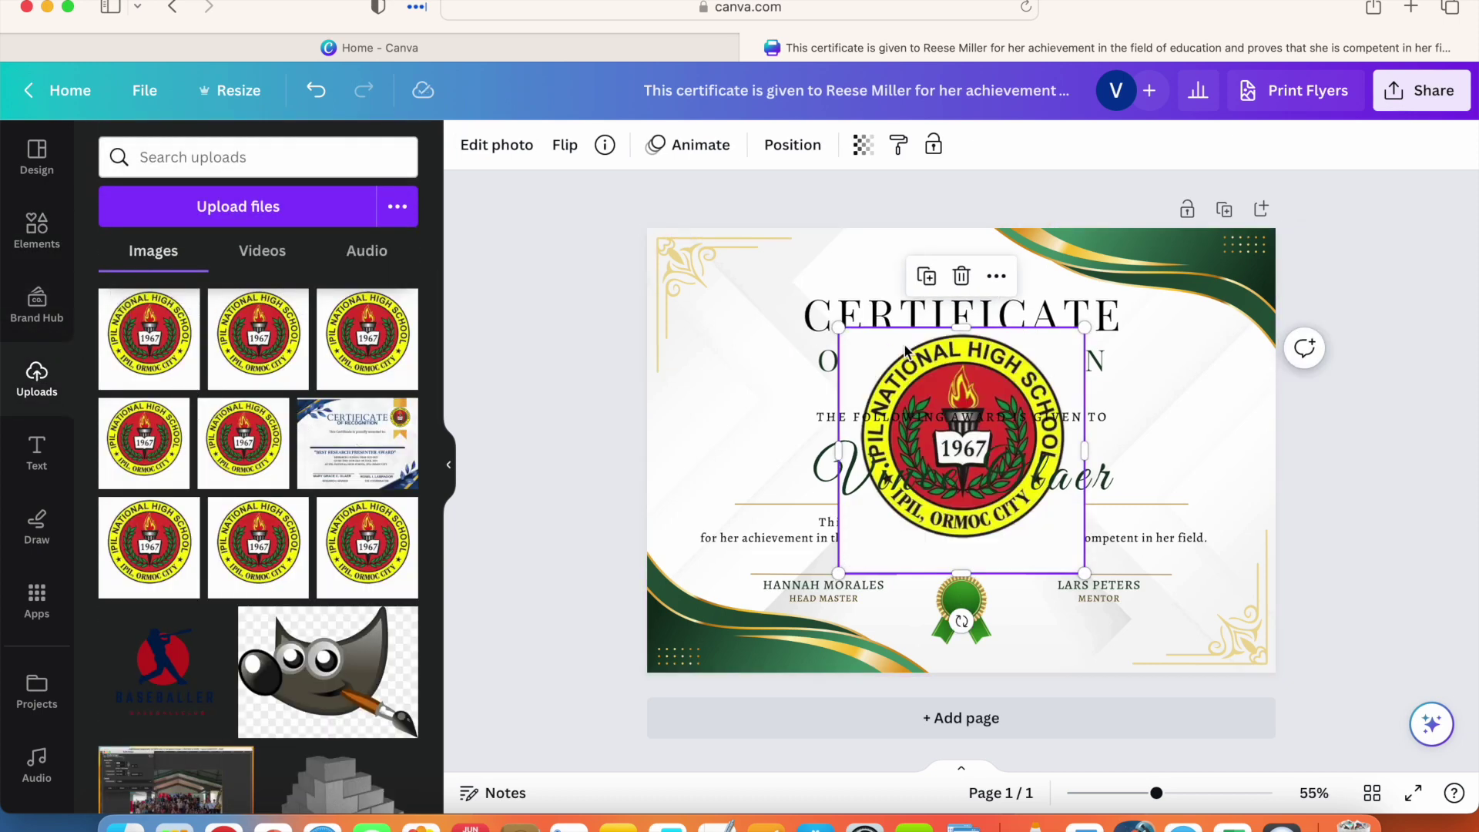
pyautogui.moveTo(938, 375); pyautogui.dragTo(720, 276)
pyautogui.moveTo(868, 232); pyautogui.dragTo(796, 308)
pyautogui.moveTo(742, 352); pyautogui.dragTo(767, 294)
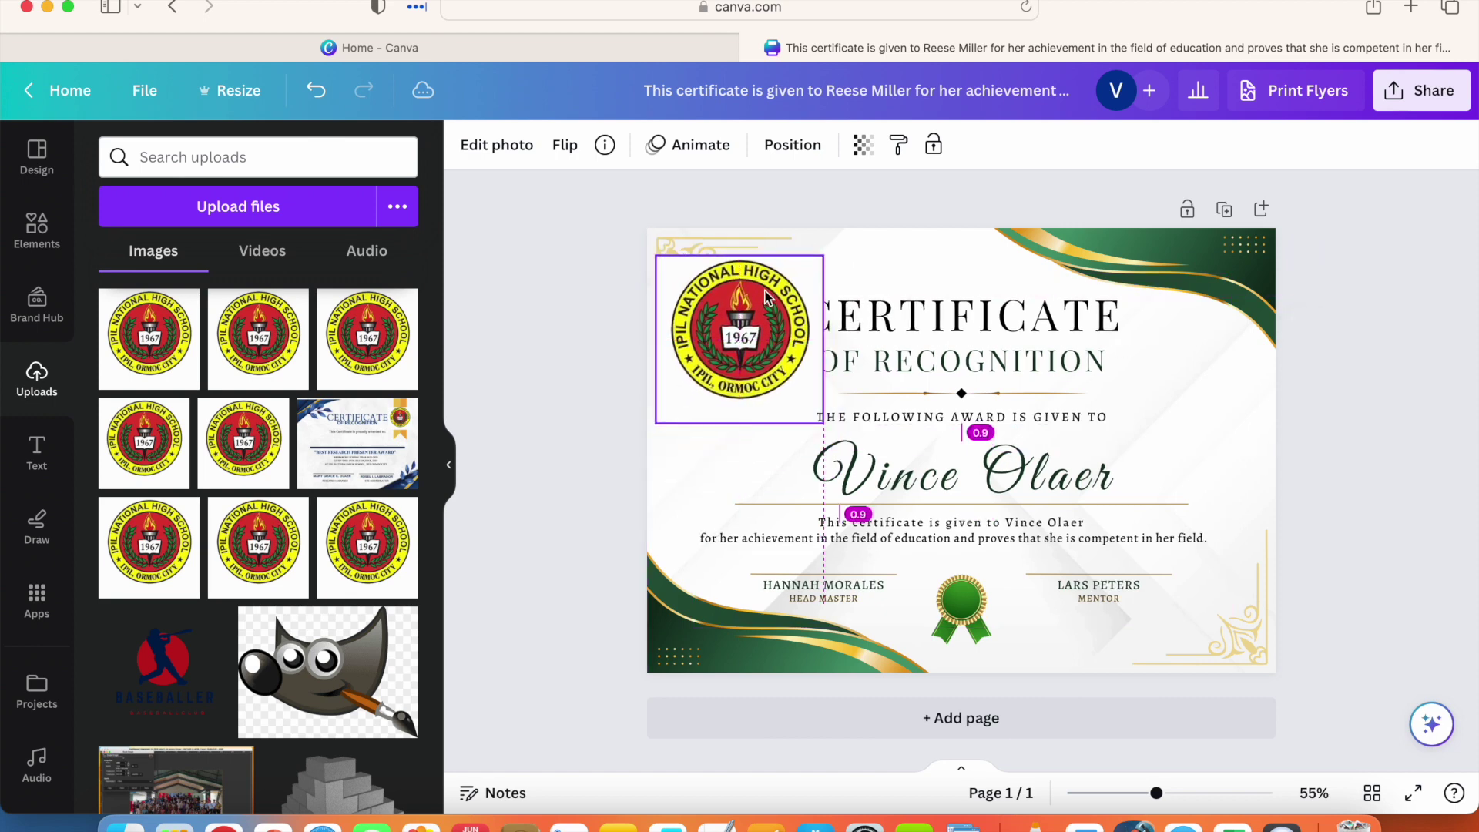
# Step: Shift the CERTIFICATE and OF RECOGNITION heading lines right, clear of the logo
pyautogui.click(924, 296)
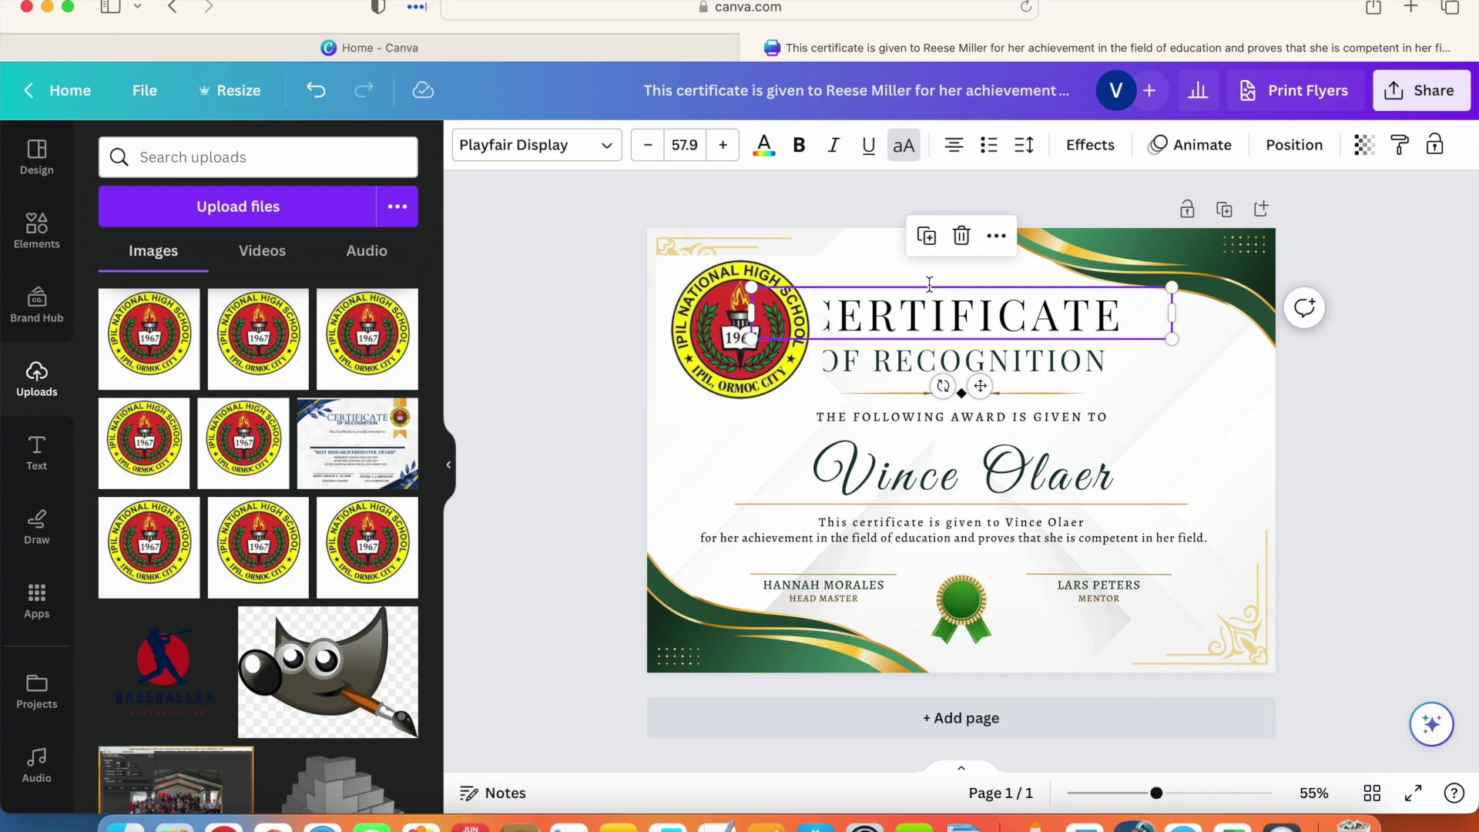
pyautogui.doubleClick(933, 291)
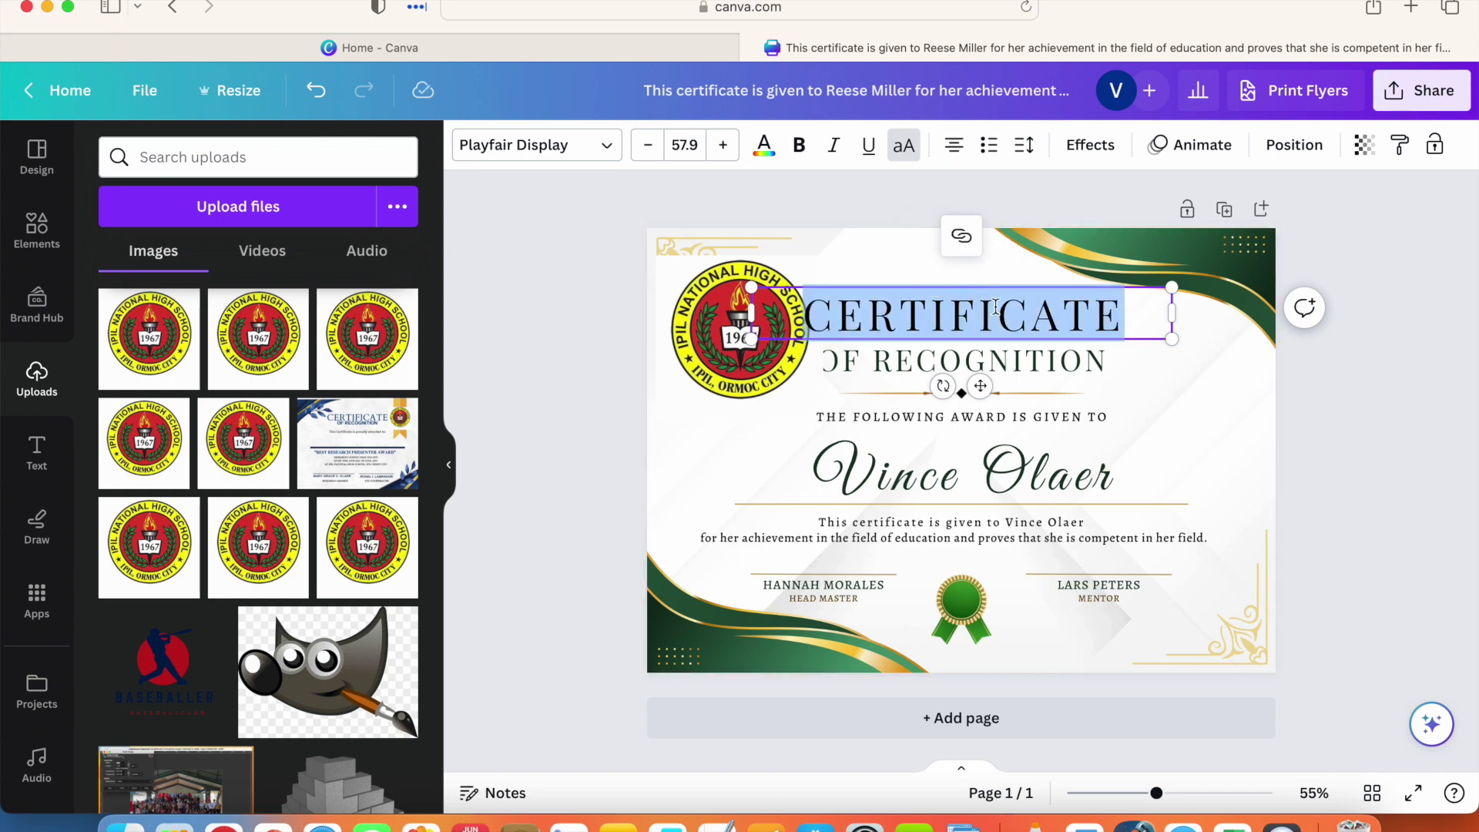
pyautogui.click(1168, 370)
pyautogui.click(1125, 339)
pyautogui.click(961, 300)
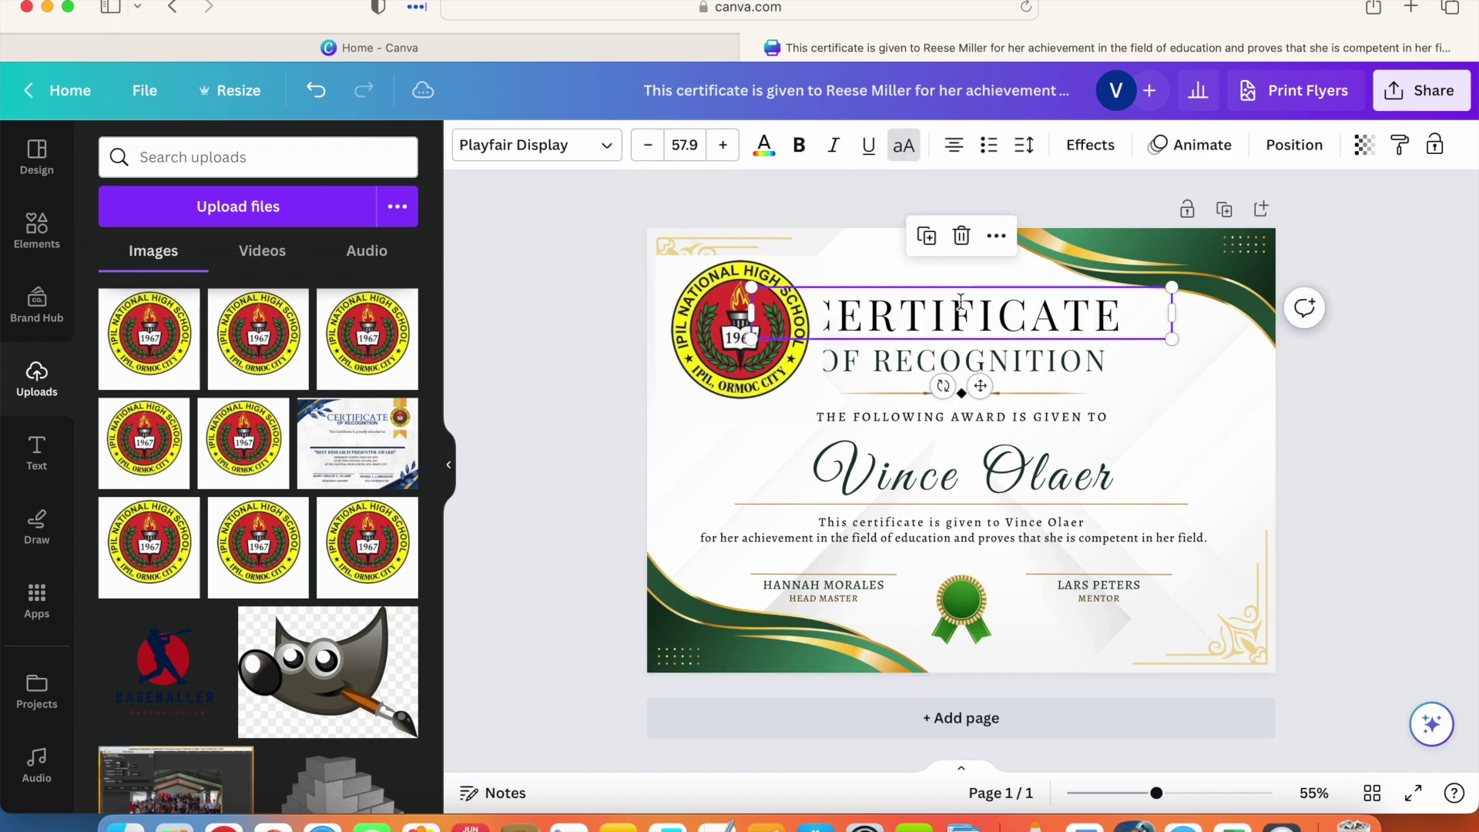
pyautogui.moveTo(979, 386)
pyautogui.mouseDown()
pyautogui.moveTo(1034, 384)
pyautogui.moveTo(993, 385)
pyautogui.mouseUp()
pyautogui.click(1073, 374)
pyautogui.click(930, 364)
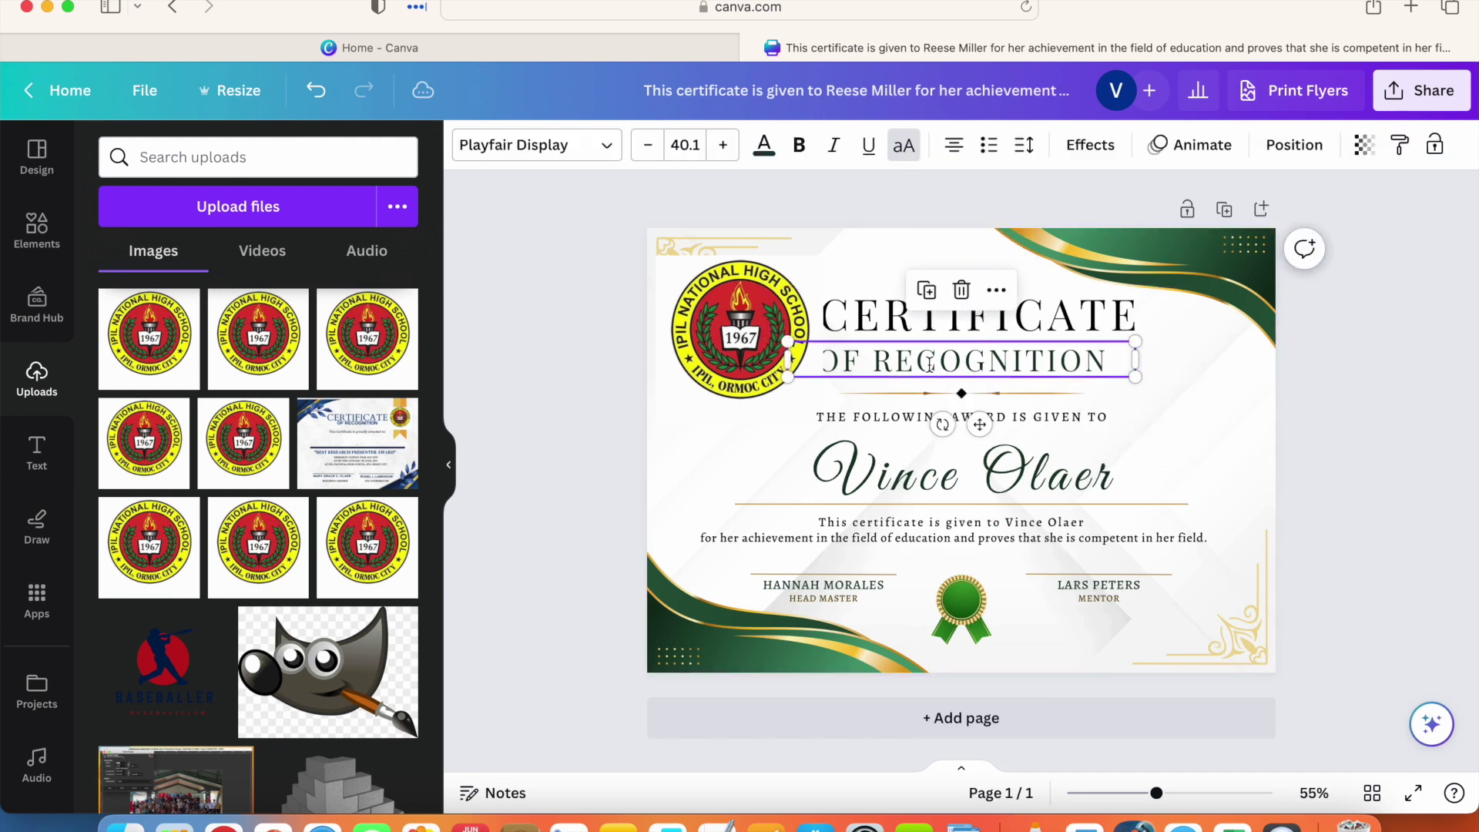
pyautogui.moveTo(979, 424)
pyautogui.mouseDown()
pyautogui.moveTo(1030, 420)
pyautogui.moveTo(1001, 420)
pyautogui.mouseUp()
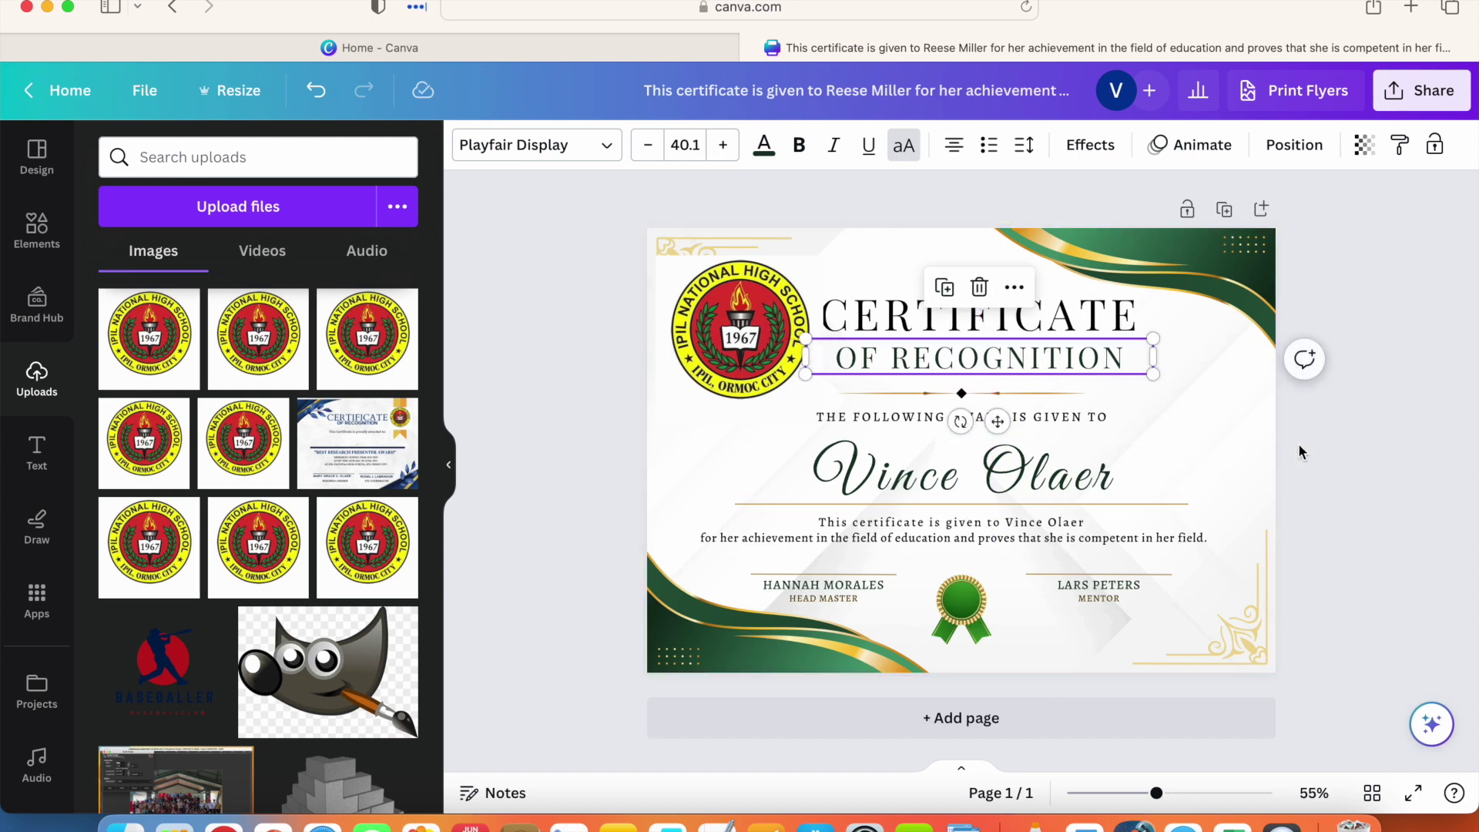
# Step: Shrink the logo slightly, nudge it up, and move CERTIFICATE back a little left
pyautogui.click(723, 301)
pyautogui.moveTo(823, 256); pyautogui.dragTo(793, 271)
pyautogui.moveTo(751, 341); pyautogui.dragTo(755, 323)
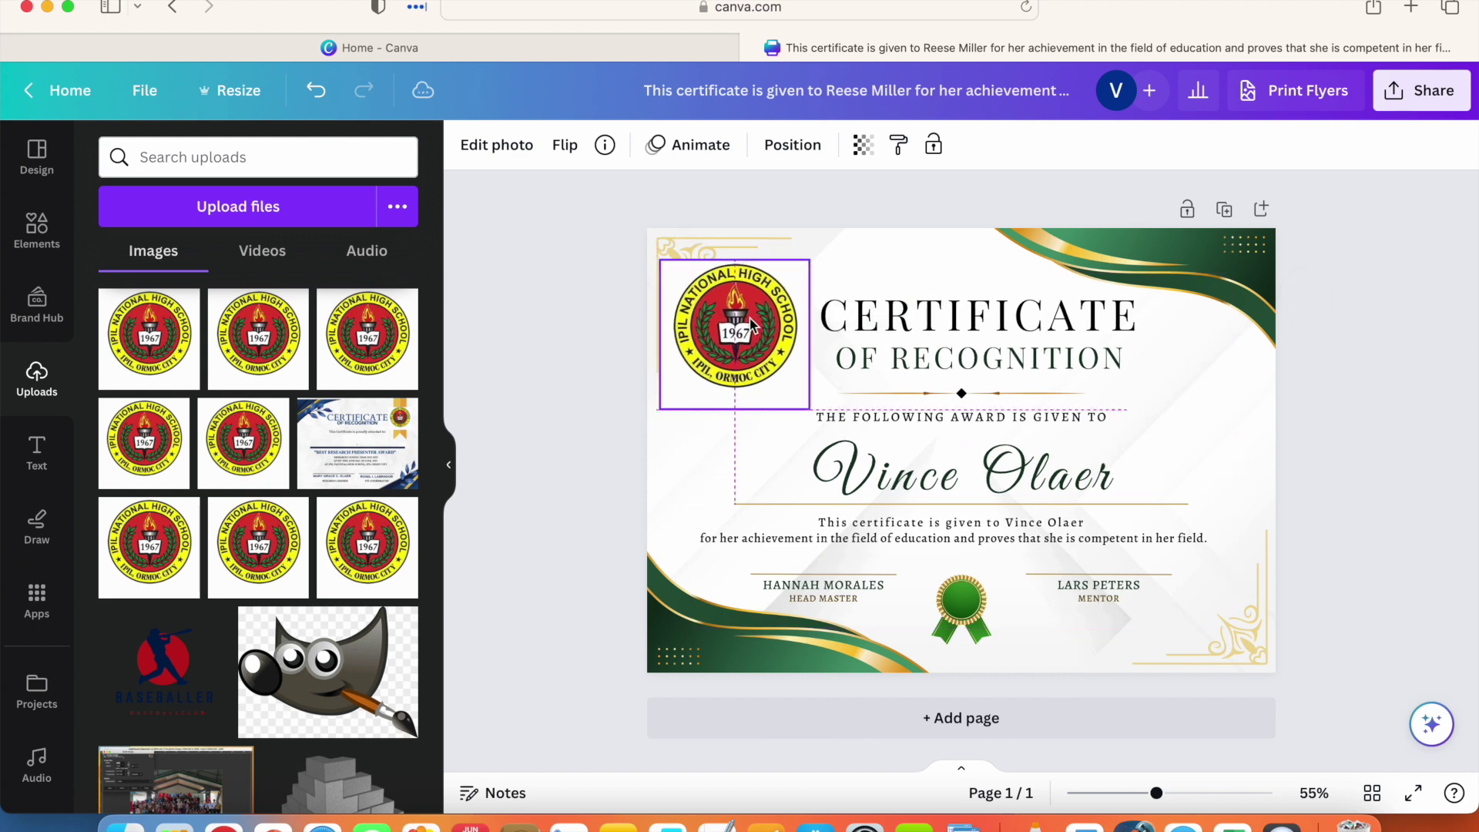
pyautogui.click(954, 323)
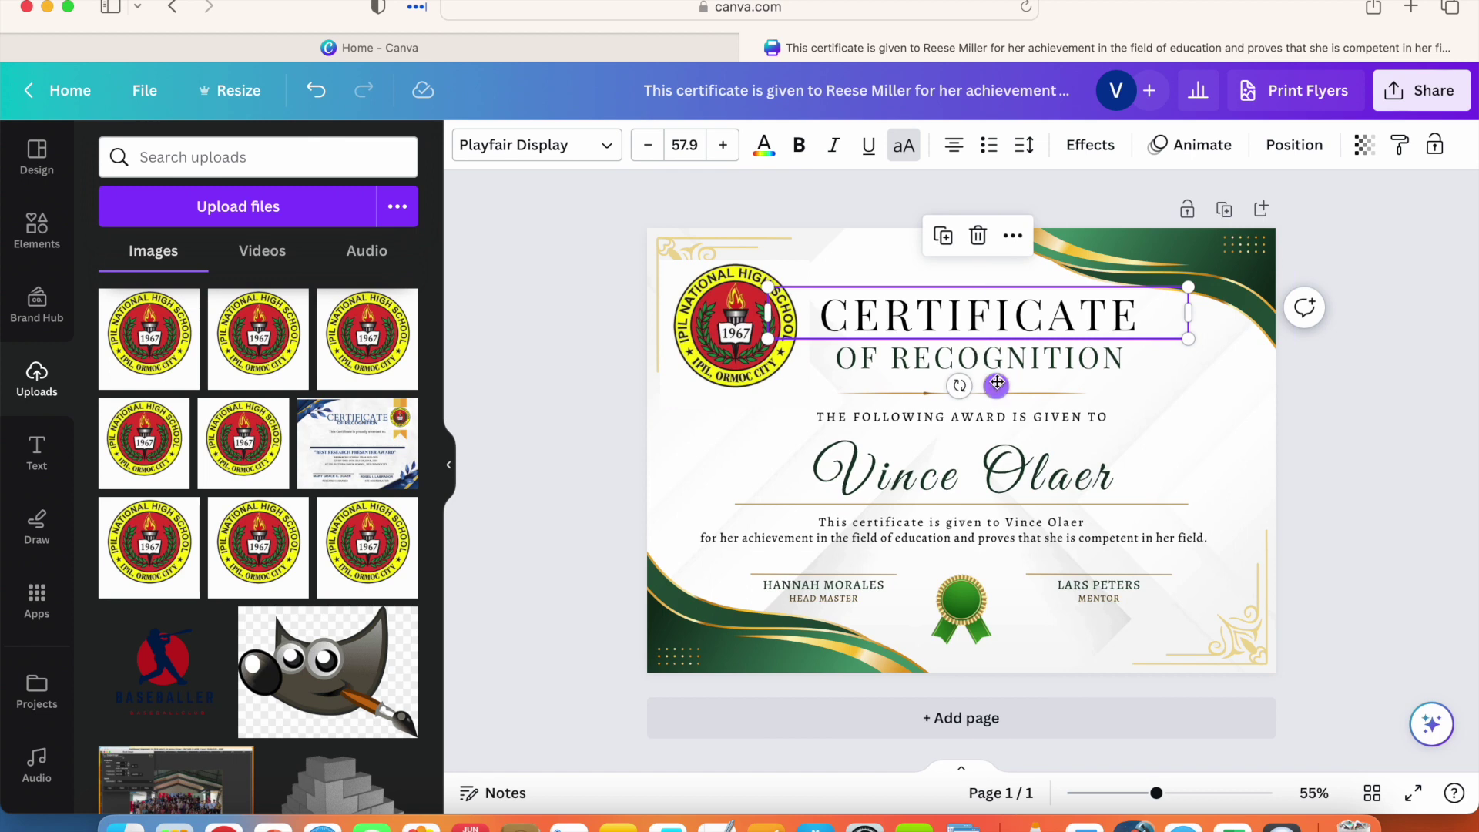
pyautogui.moveTo(996, 386); pyautogui.dragTo(980, 387)
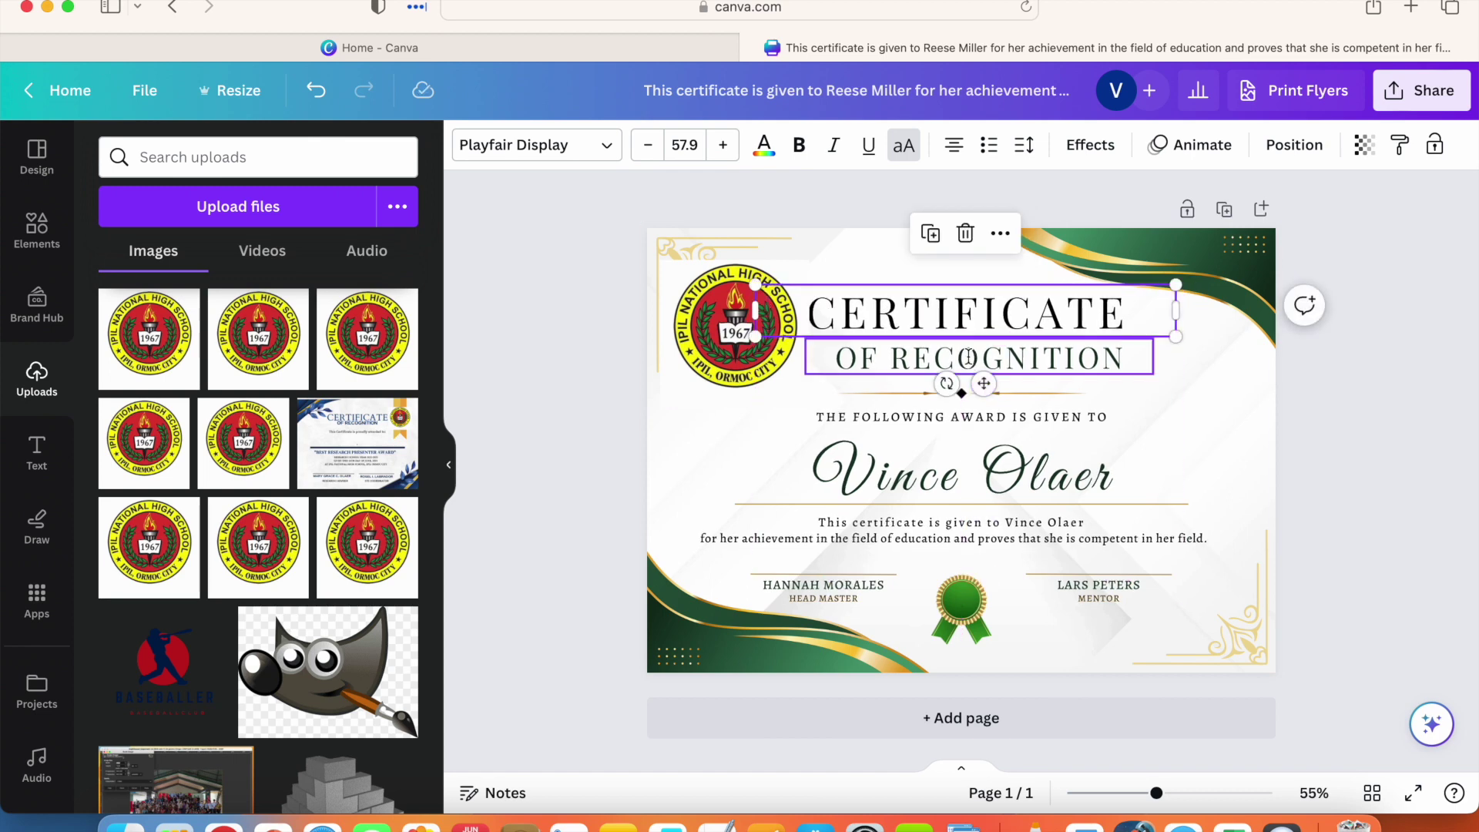
pyautogui.click(969, 362)
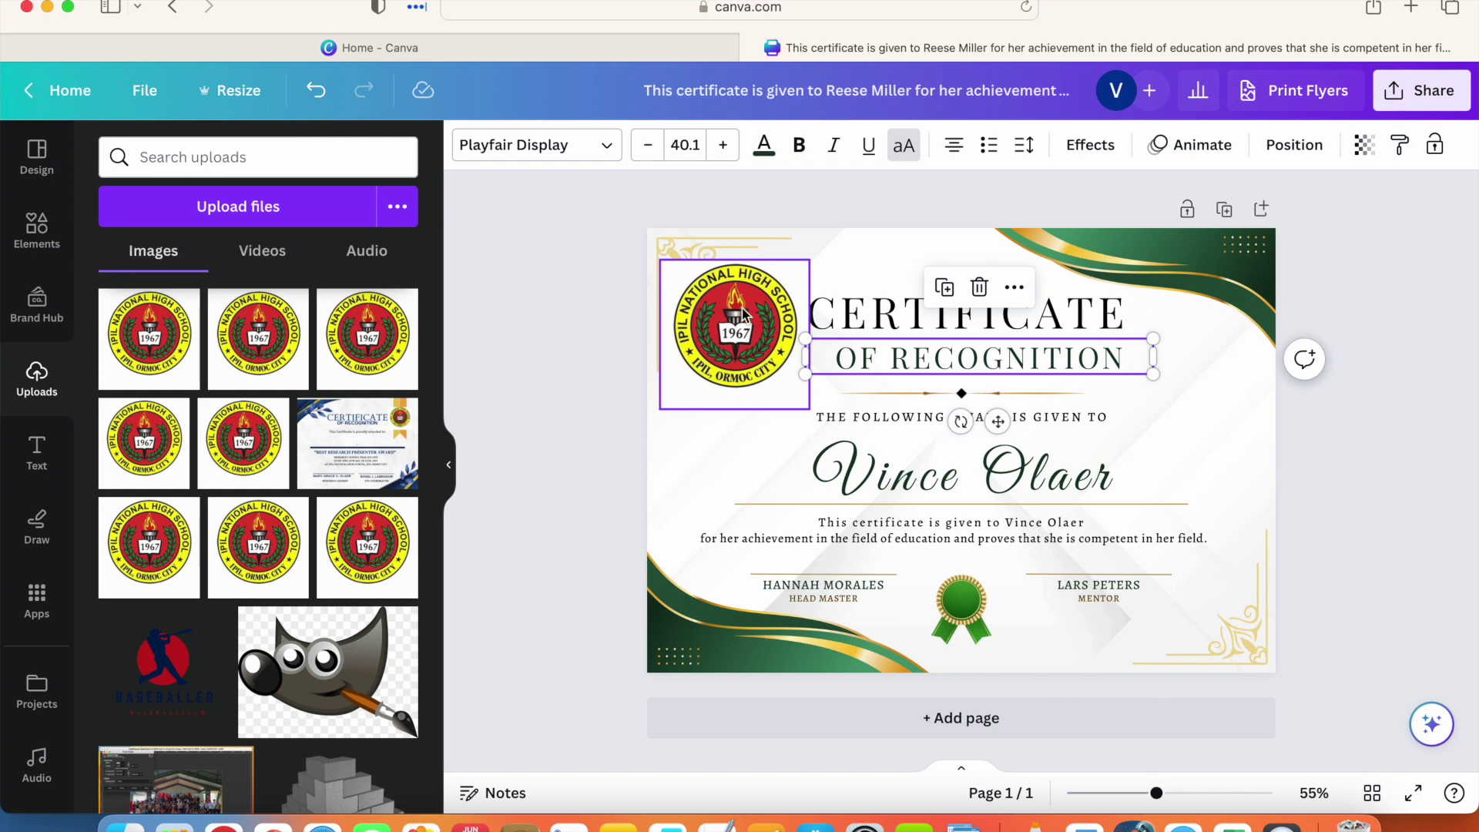
pyautogui.click(763, 312)
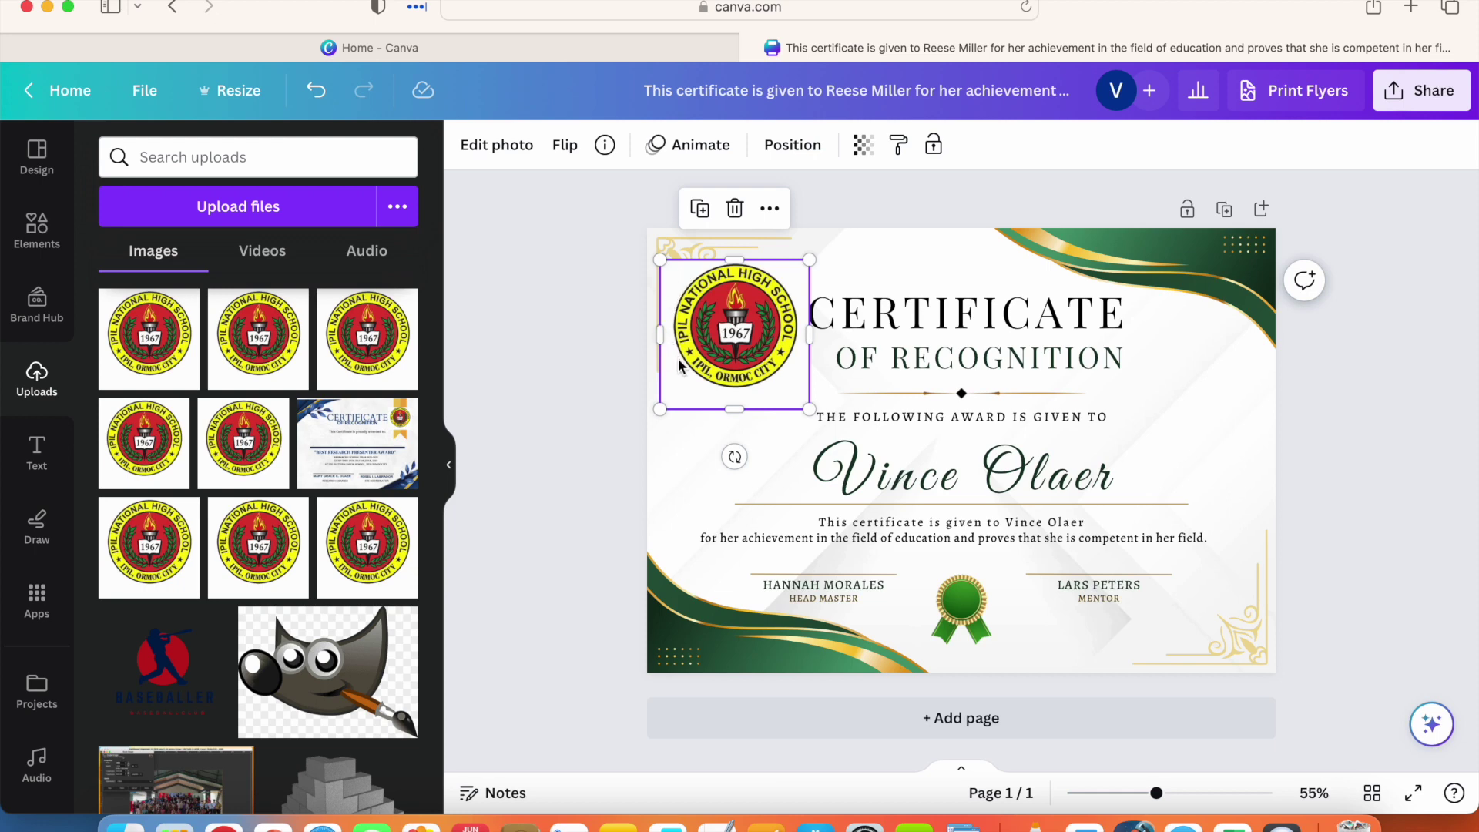
pyautogui.click(689, 449)
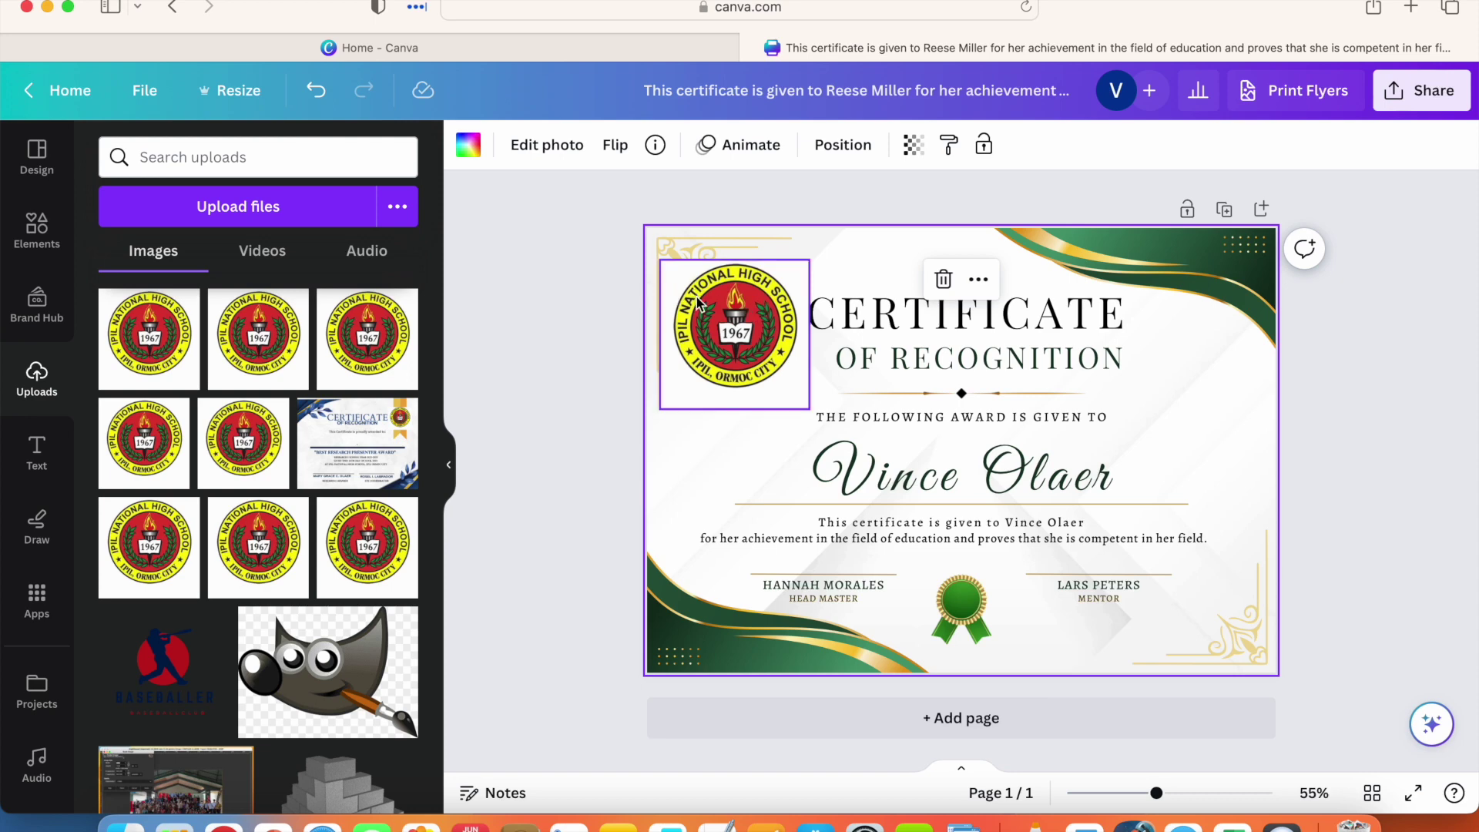
pyautogui.click(739, 304)
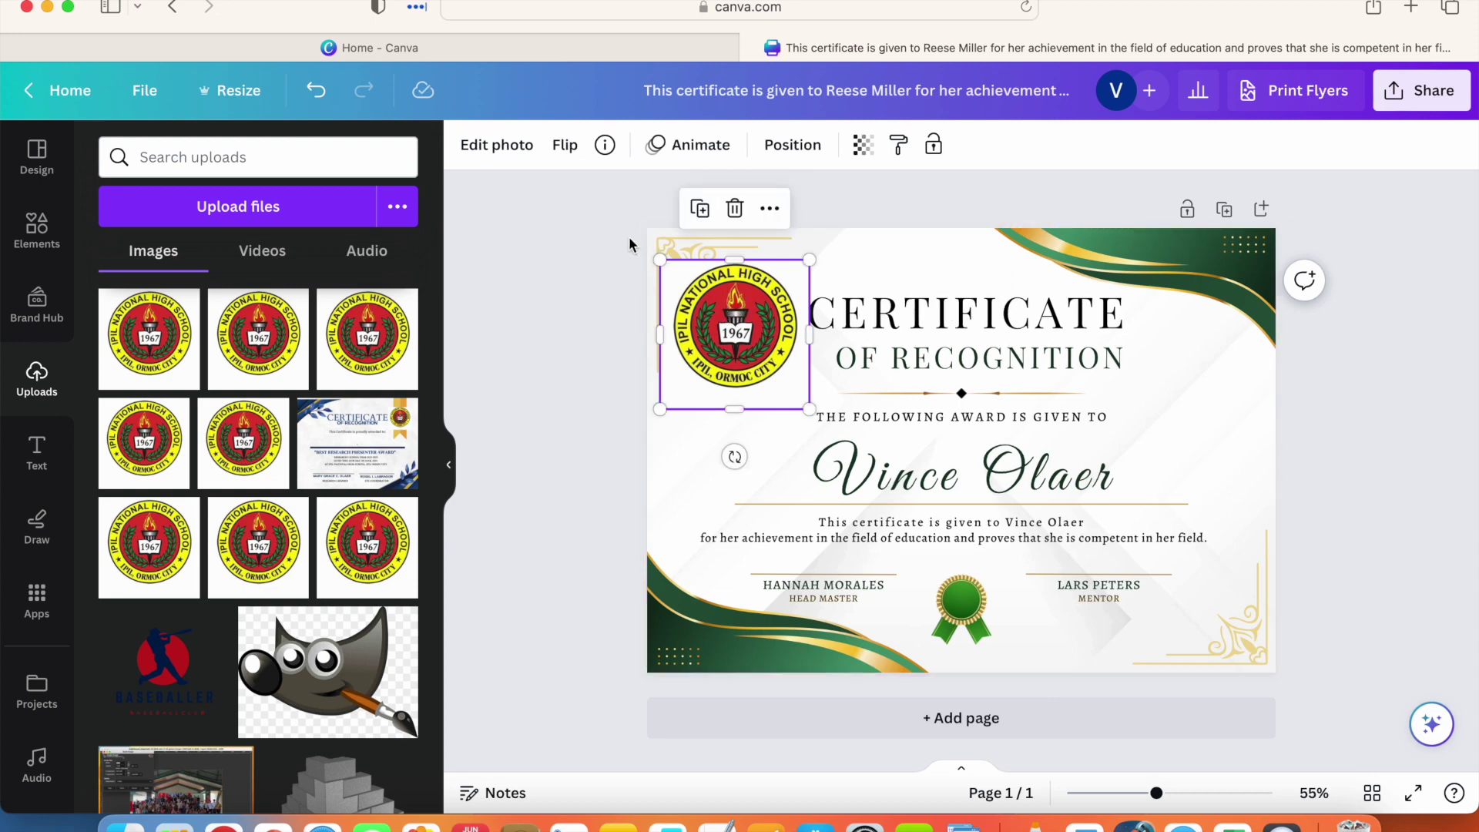
# Step: Remove the logo's white background with BG Remover and reposition it in the top-left corner
pyautogui.click(493, 158)
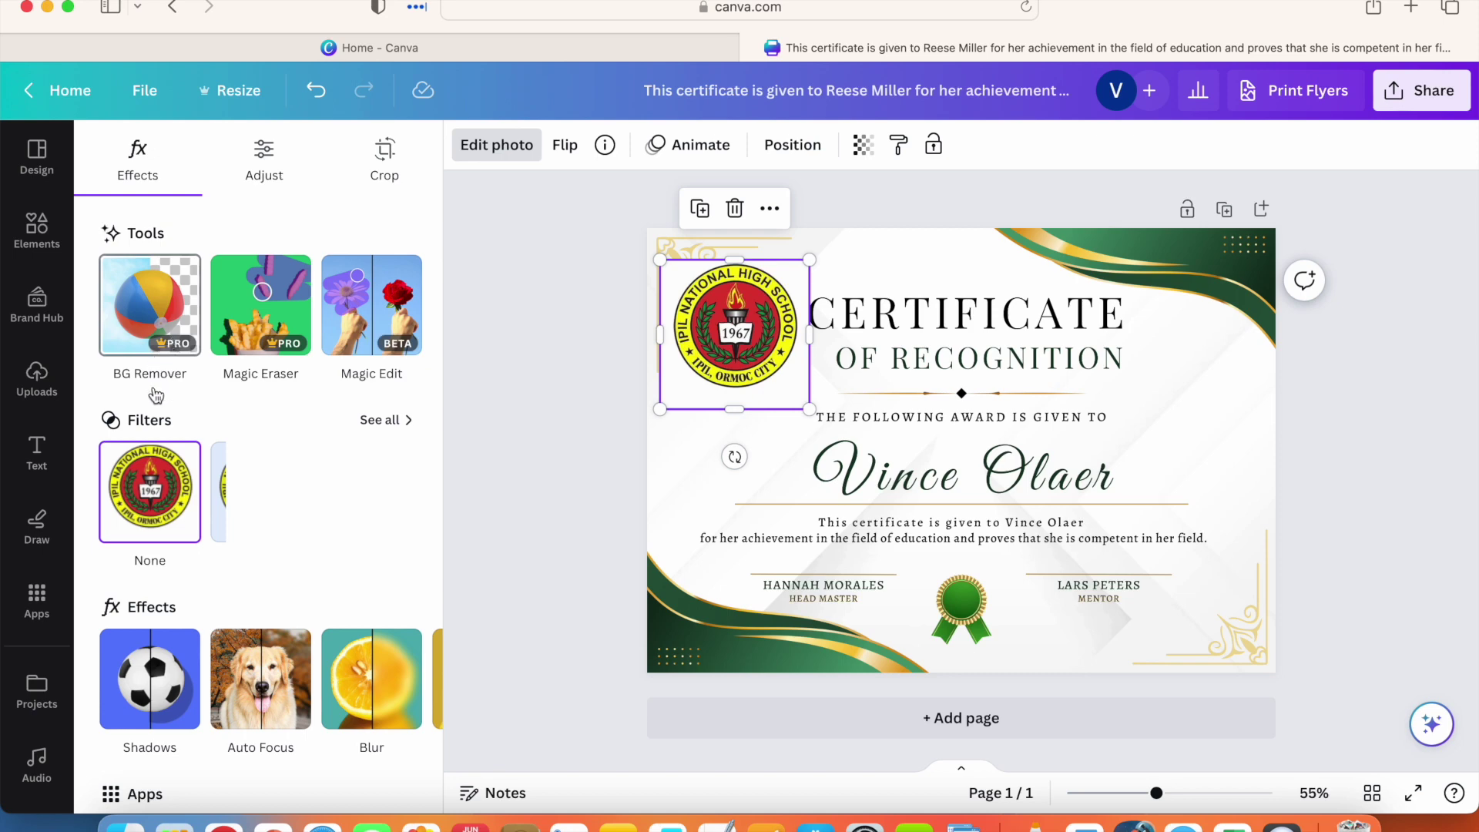
pyautogui.click(161, 311)
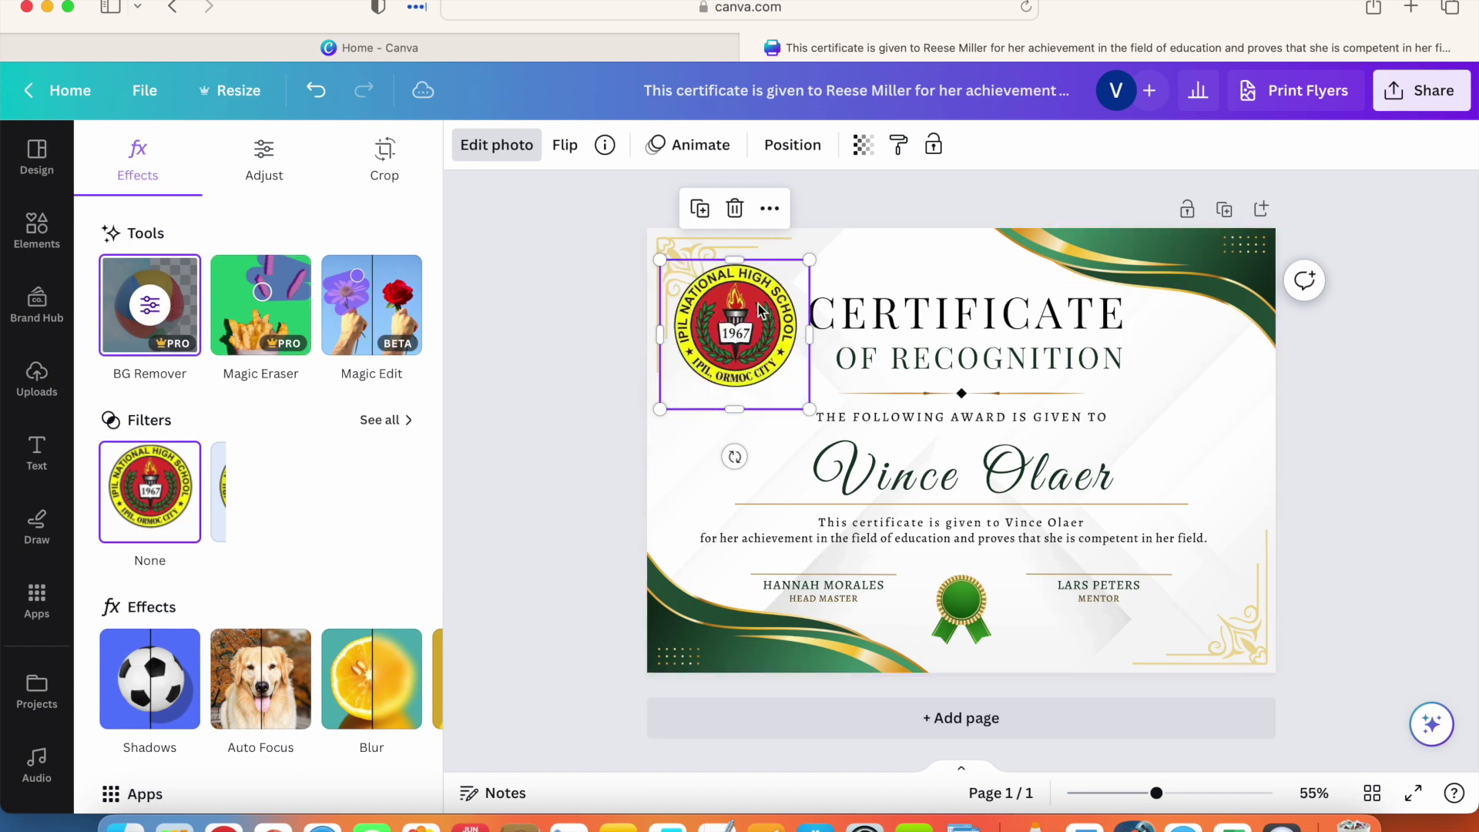
pyautogui.click(681, 437)
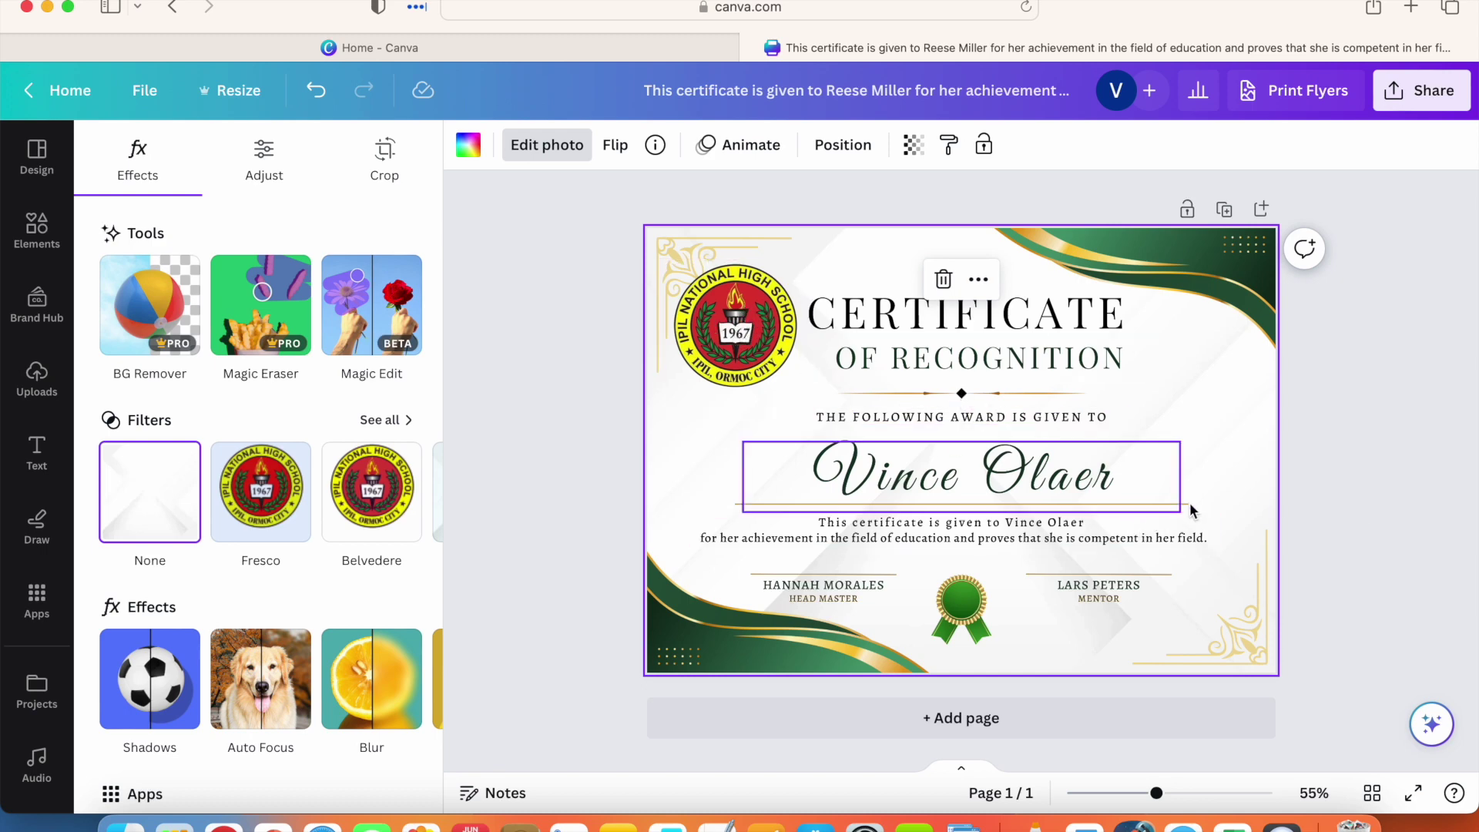
pyautogui.moveTo(732, 308)
pyautogui.mouseDown()
pyautogui.moveTo(838, 391)
pyautogui.moveTo(968, 582)
pyautogui.moveTo(959, 539)
pyautogui.moveTo(724, 379)
pyautogui.moveTo(724, 283)
pyautogui.moveTo(730, 325)
pyautogui.mouseUp()
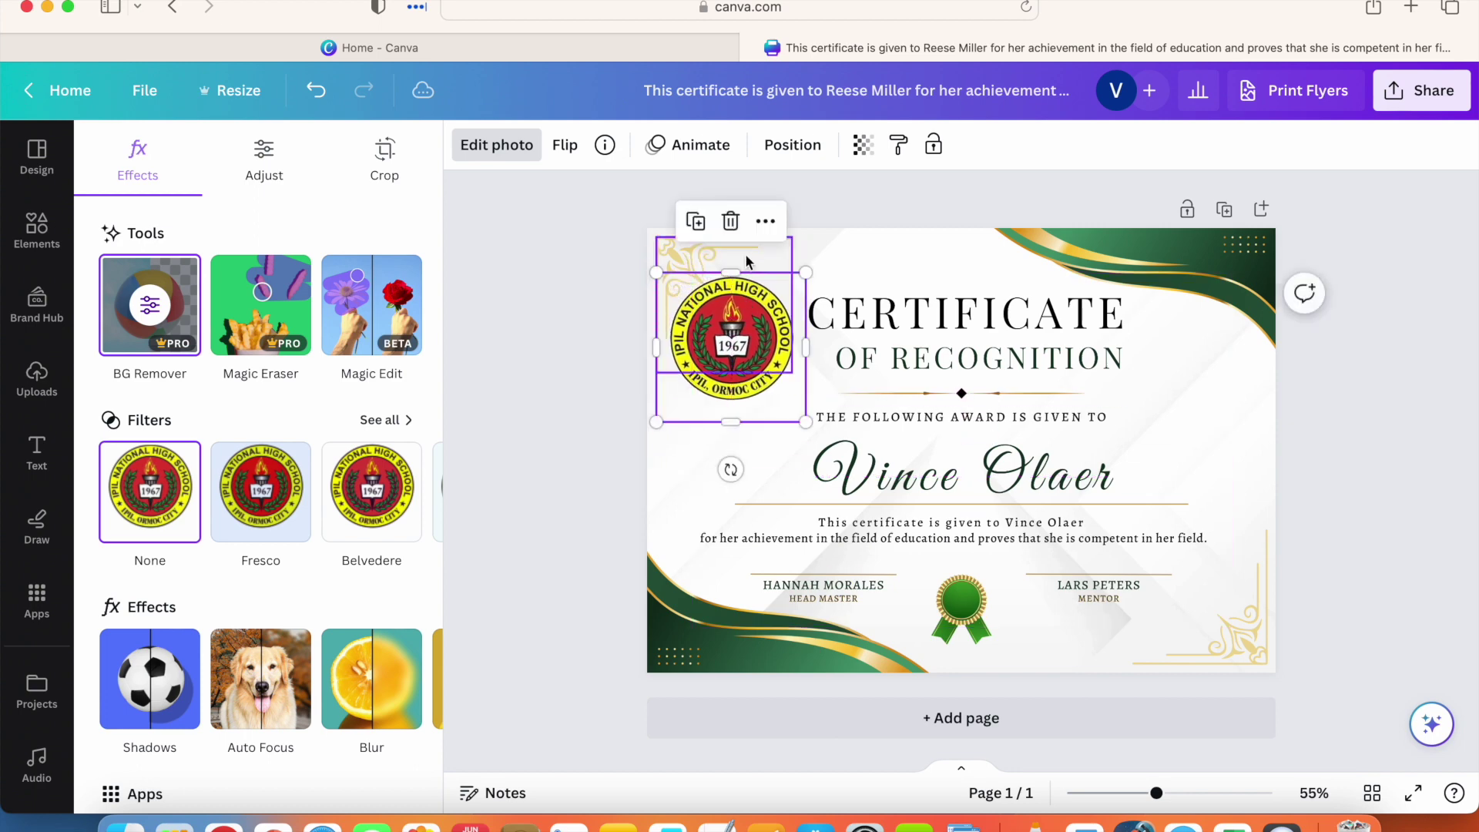
# Step: Try dark green on the corner ornament, then restore its light gold #efd897 colour
pyautogui.click(716, 251)
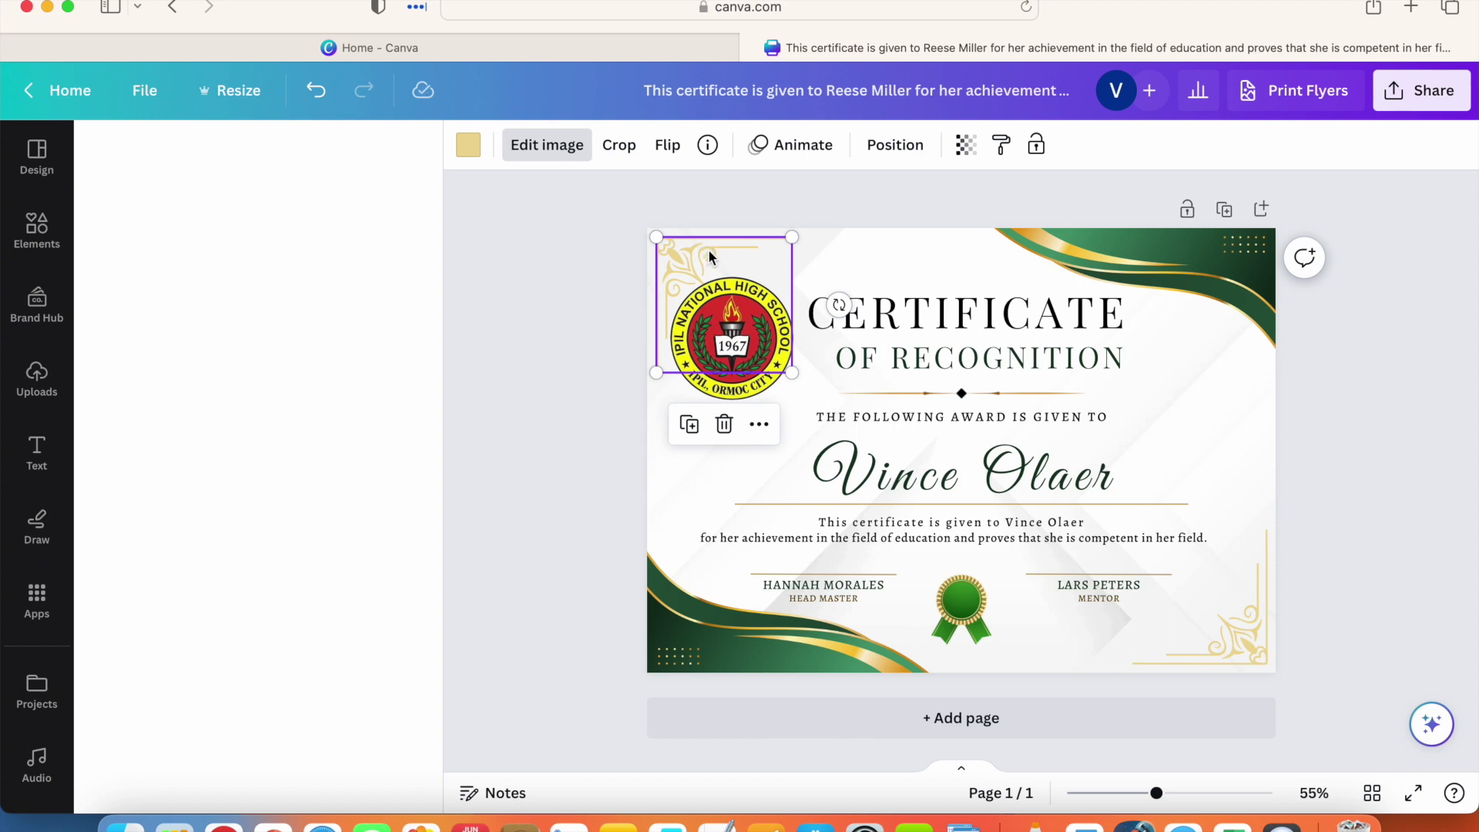
pyautogui.click(468, 145)
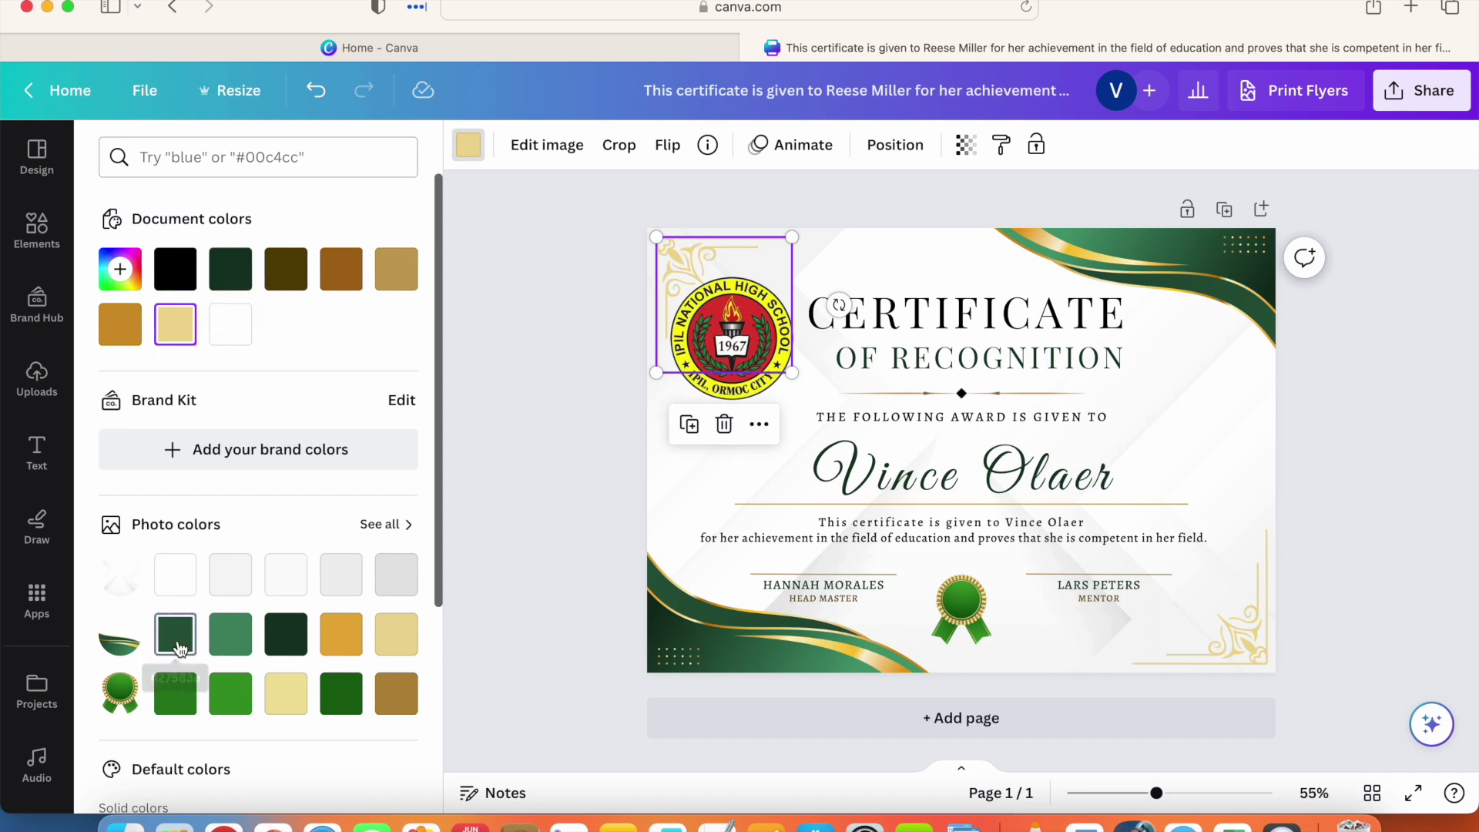
pyautogui.click(183, 643)
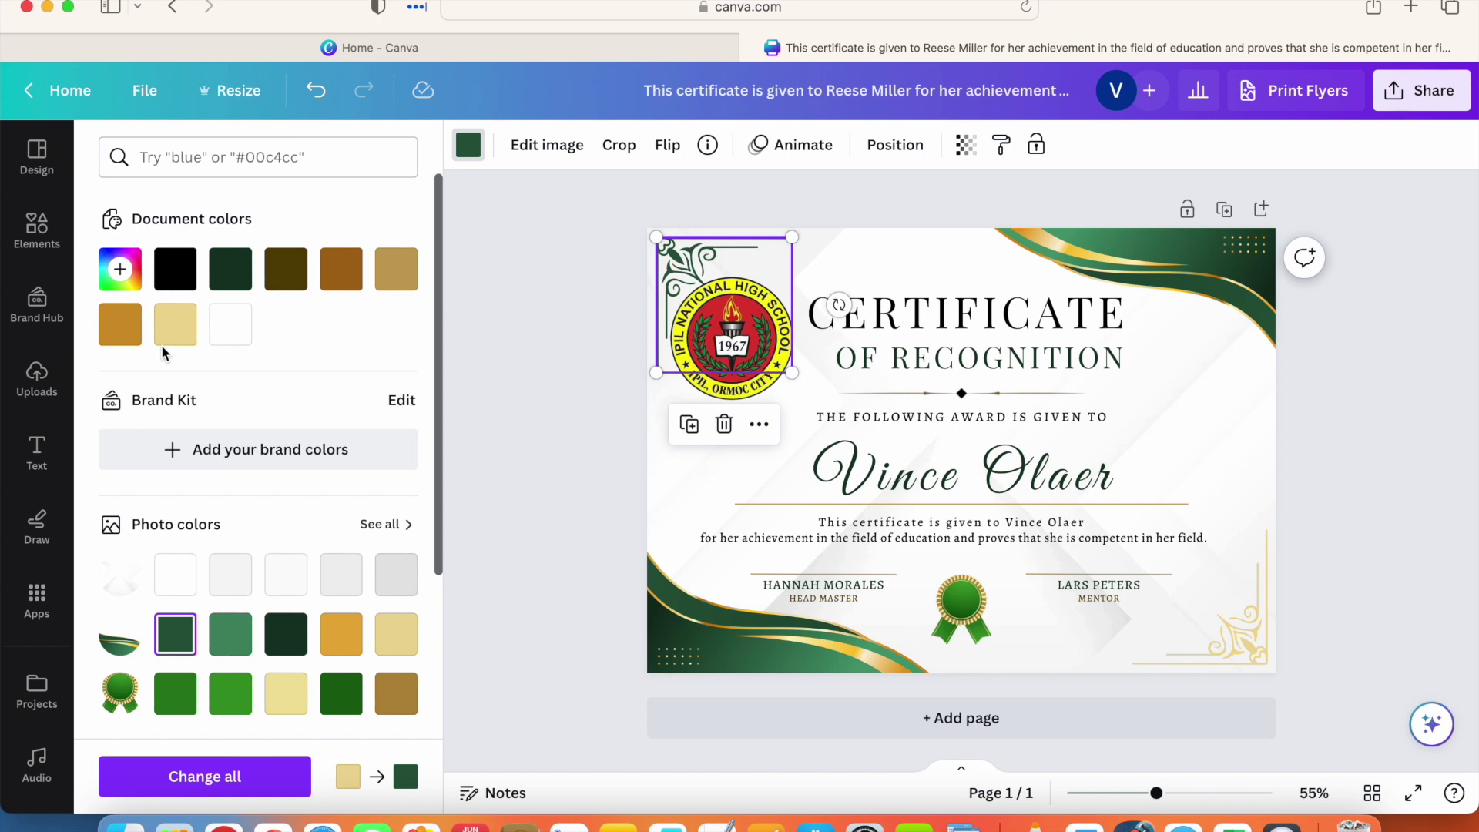
pyautogui.click(185, 330)
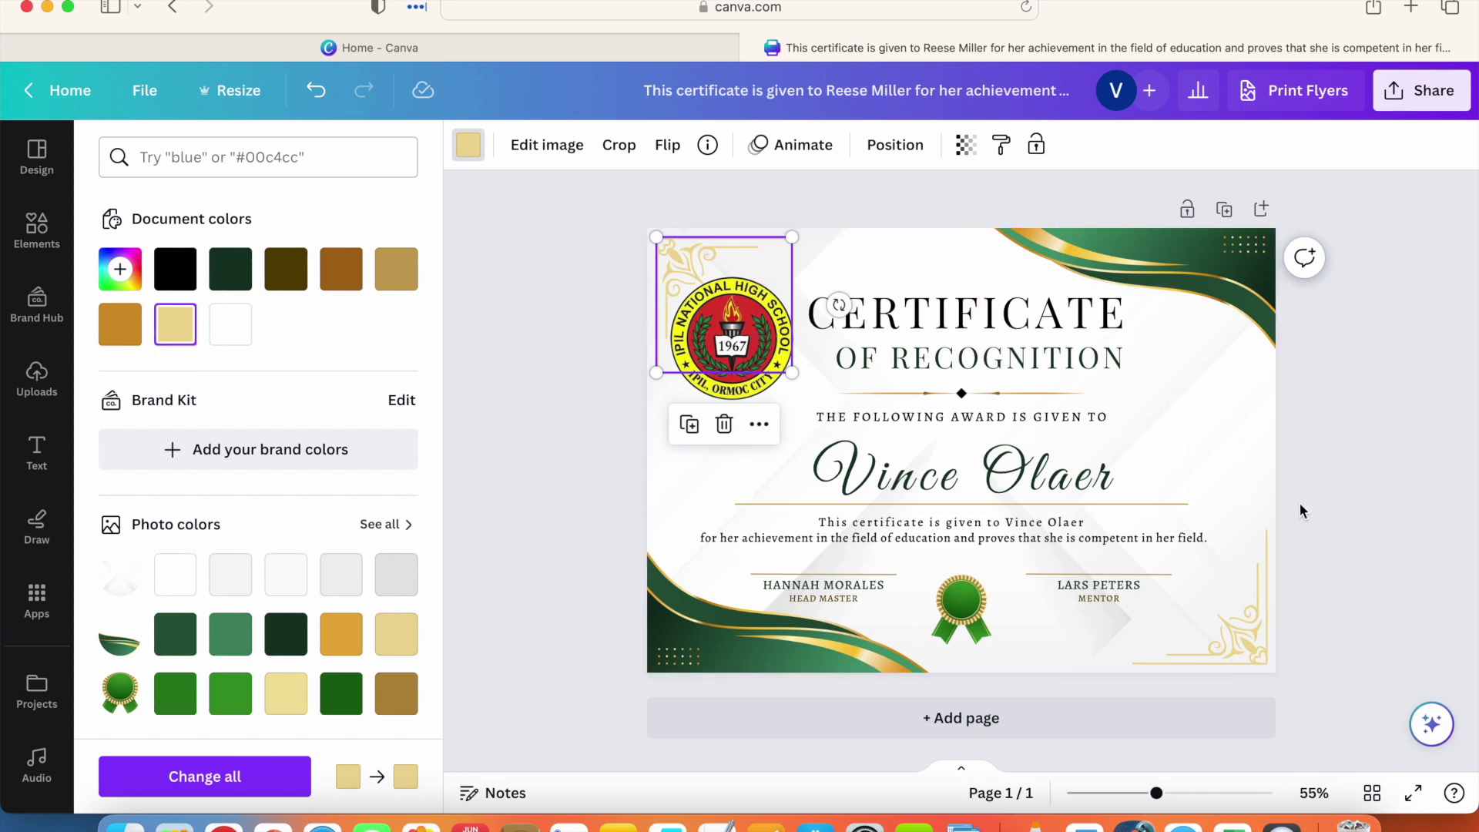
pyautogui.click(1234, 460)
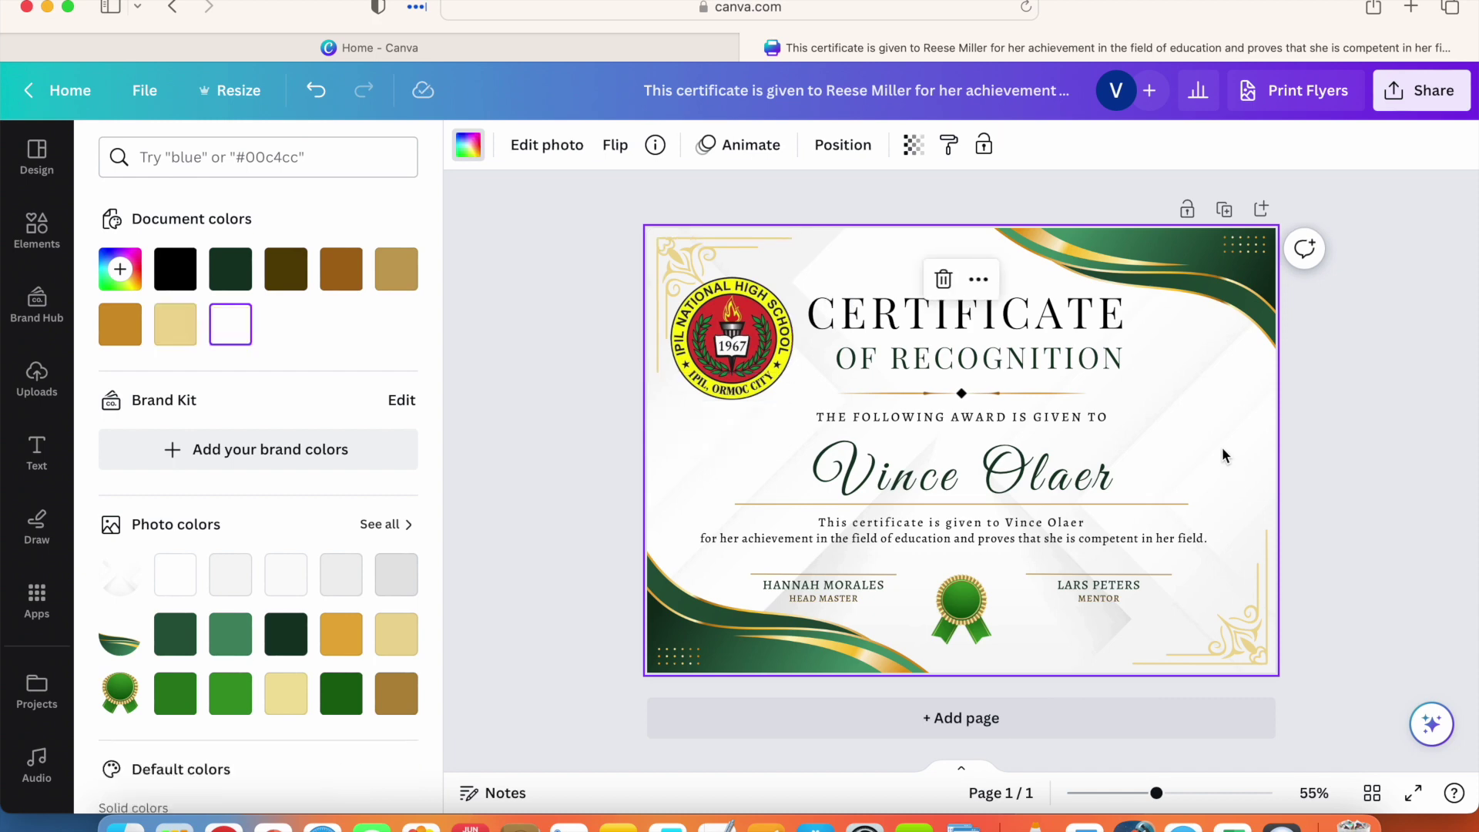
pyautogui.doubleClick(1208, 436)
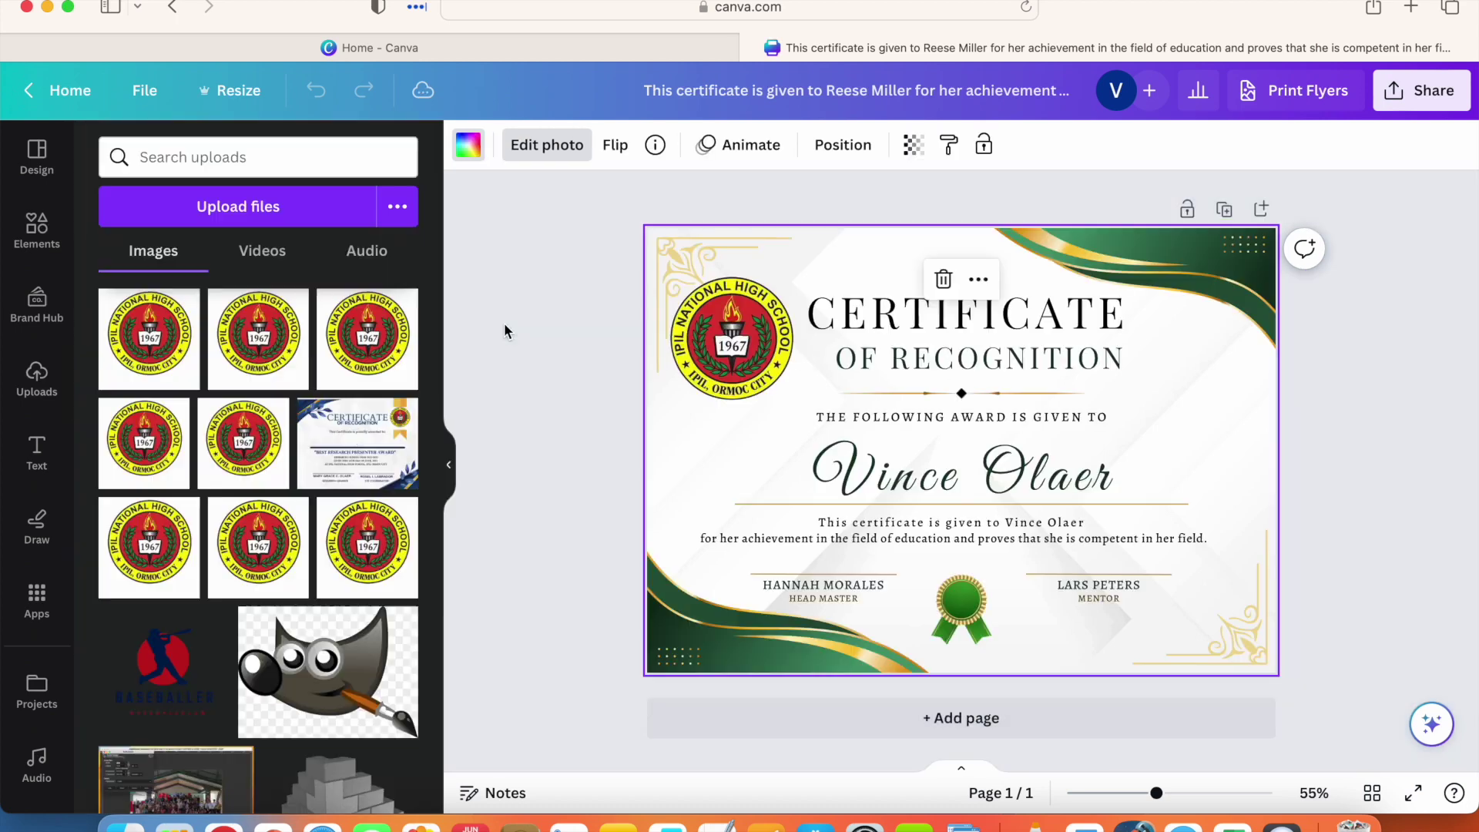
pyautogui.click(505, 330)
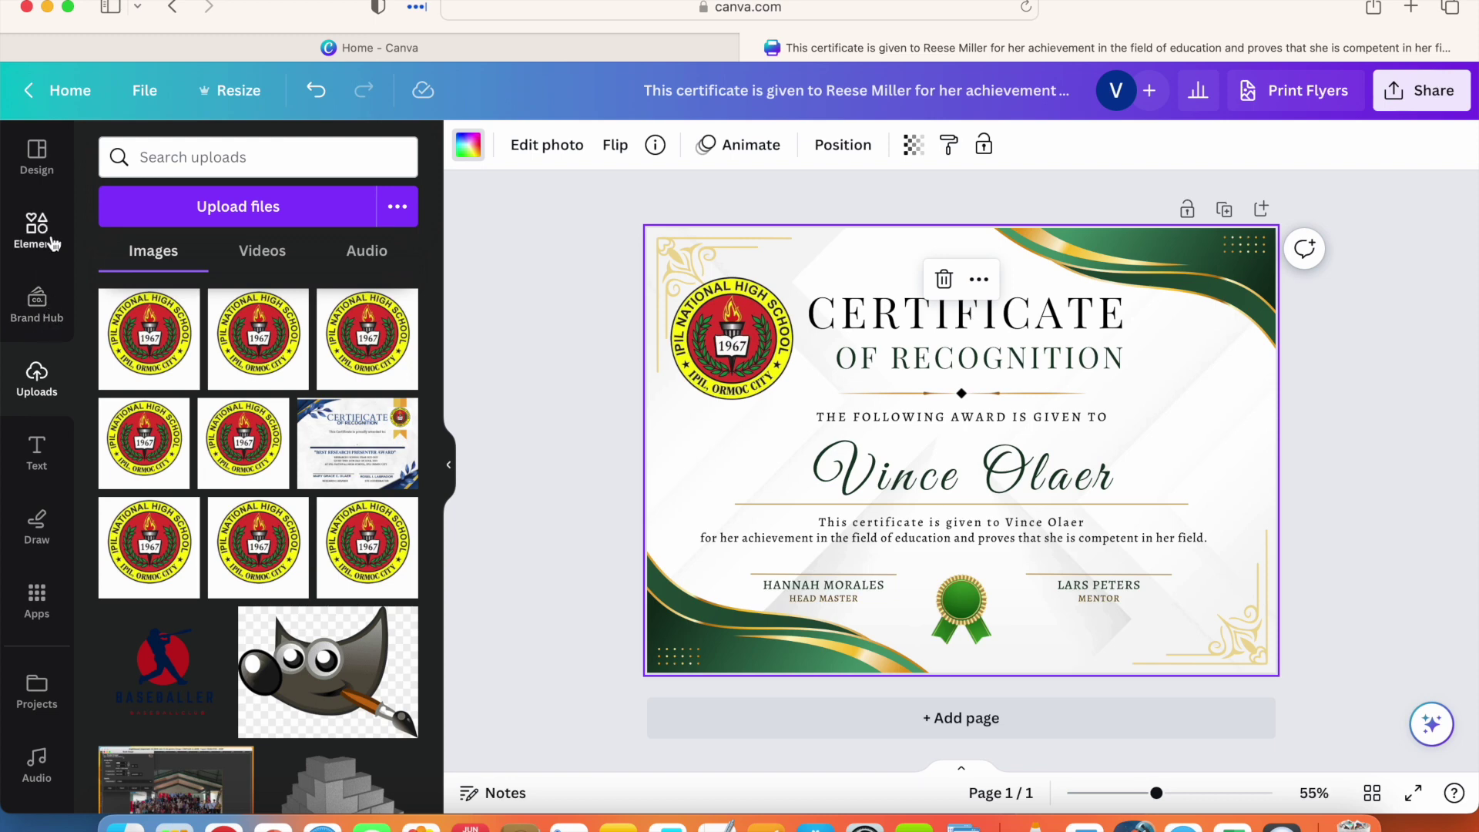
# Step: Search Elements for 'Back' and add the pale green watercolour graphic
pyautogui.click(37, 229)
pyautogui.click(195, 157)
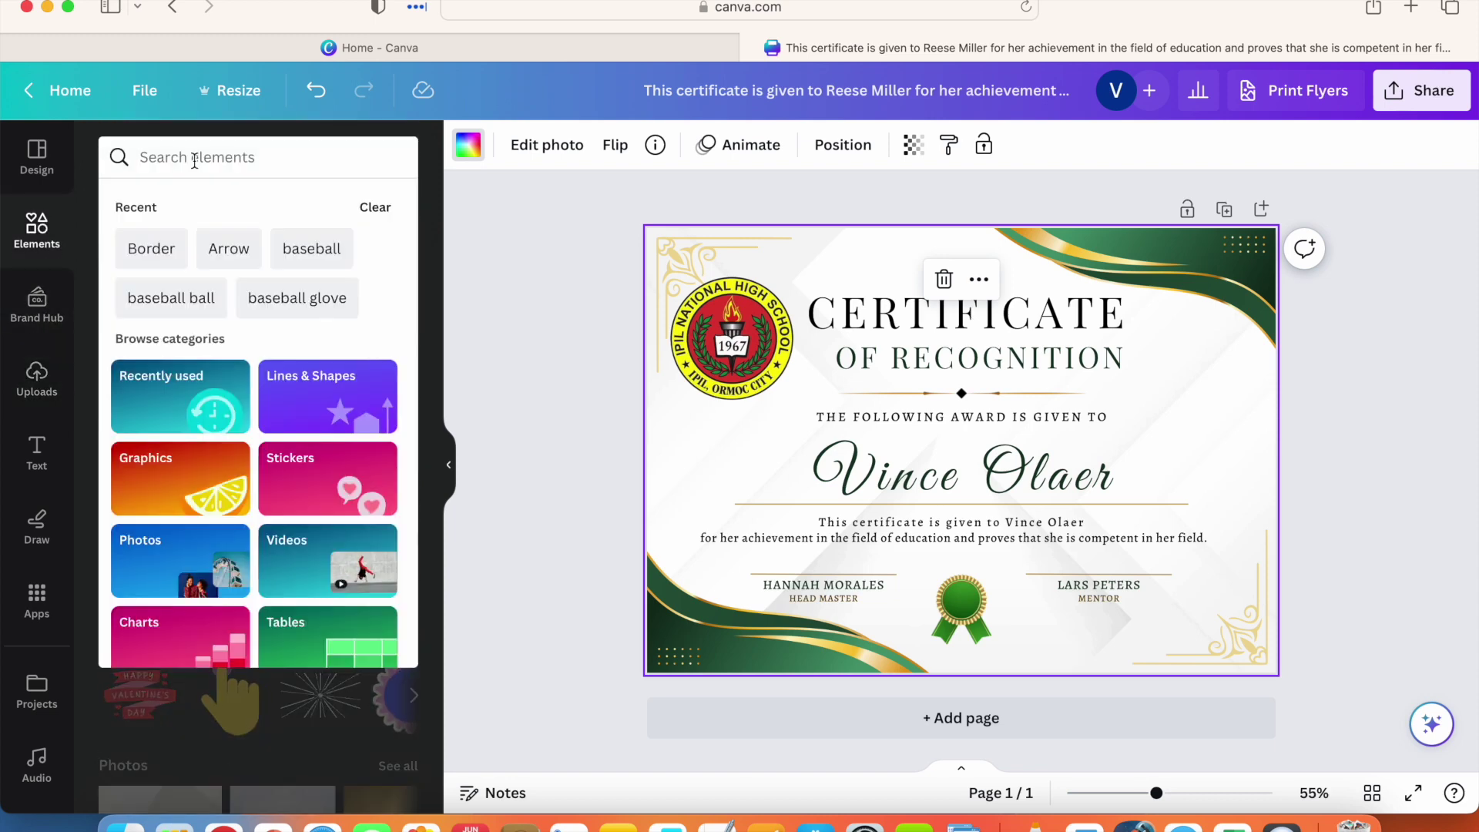
pyautogui.write('Back')
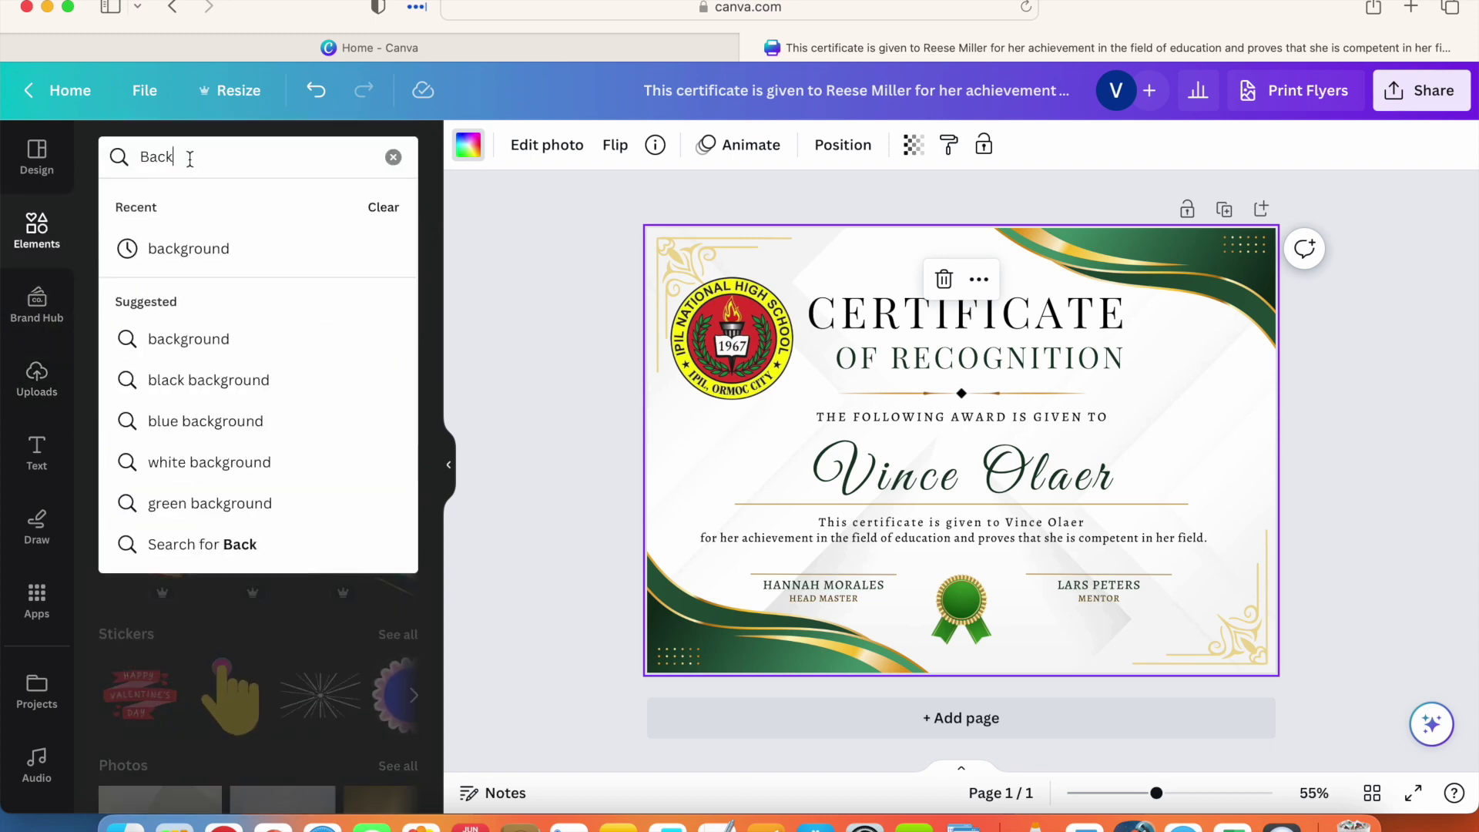
pyautogui.click(162, 247)
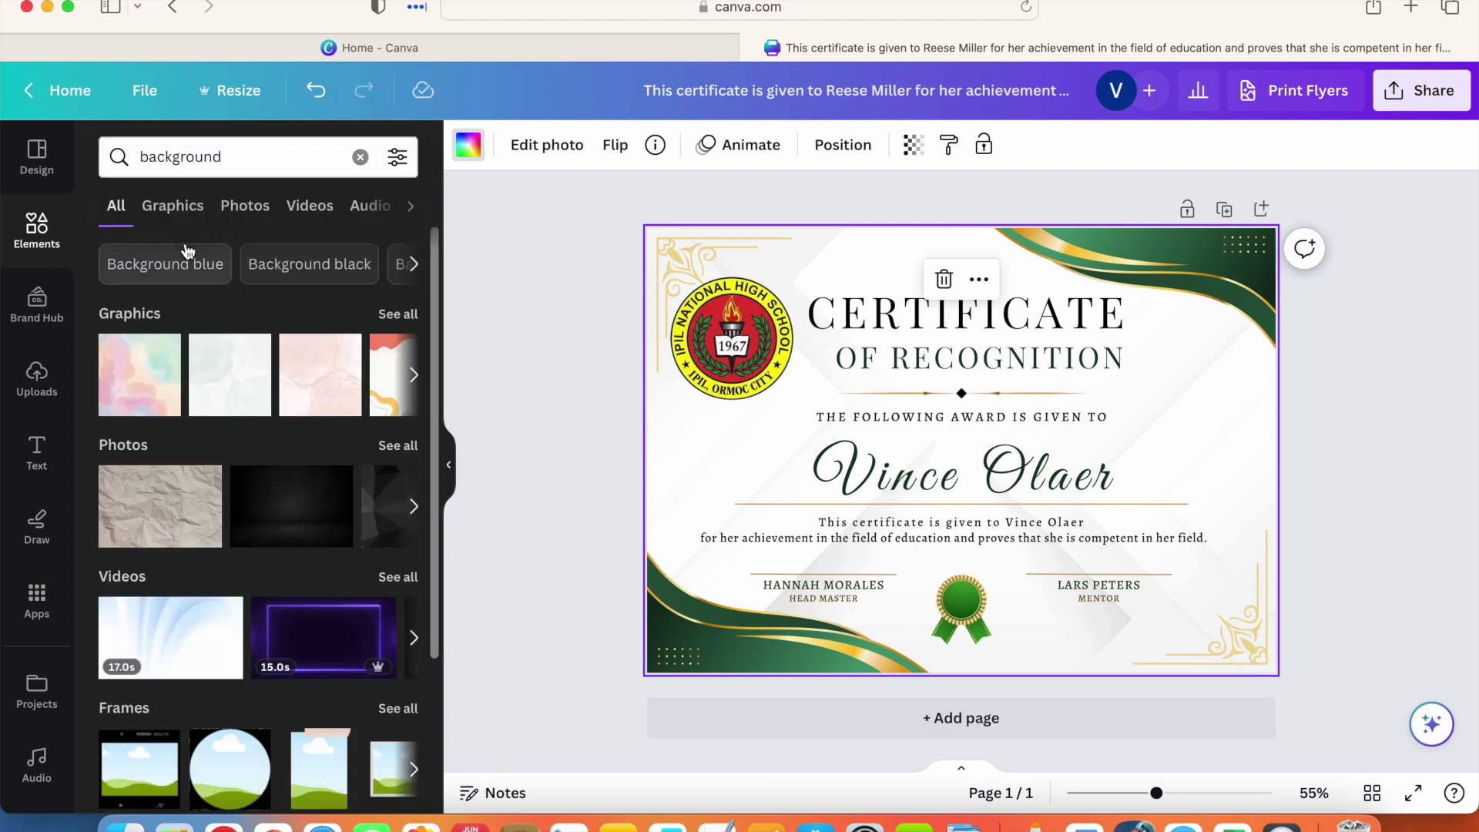
pyautogui.click(222, 387)
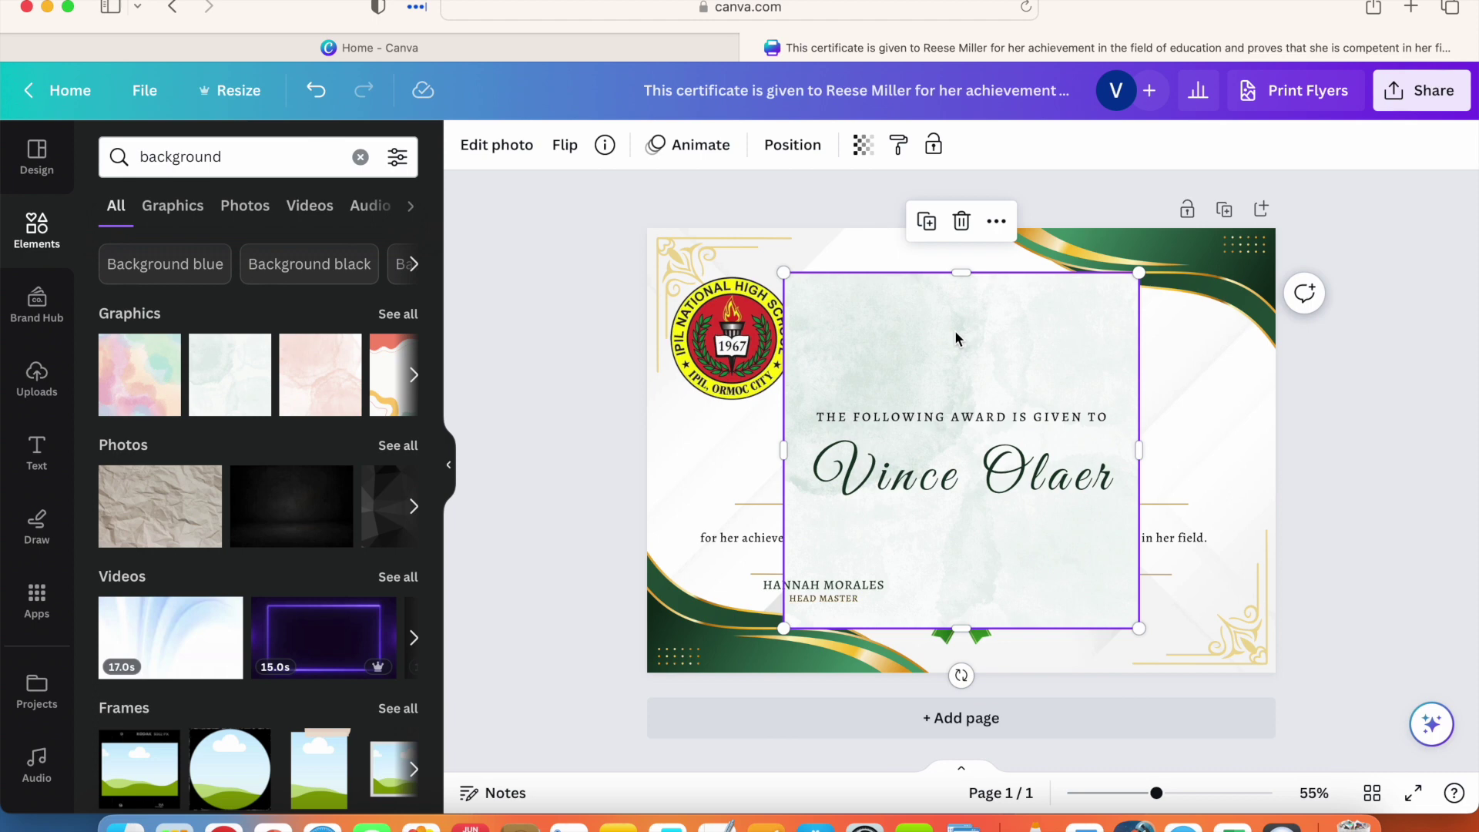
# Step: Move and stretch the watercolour graphic to cover the whole certificate page
pyautogui.moveTo(956, 339); pyautogui.dragTo(783, 274)
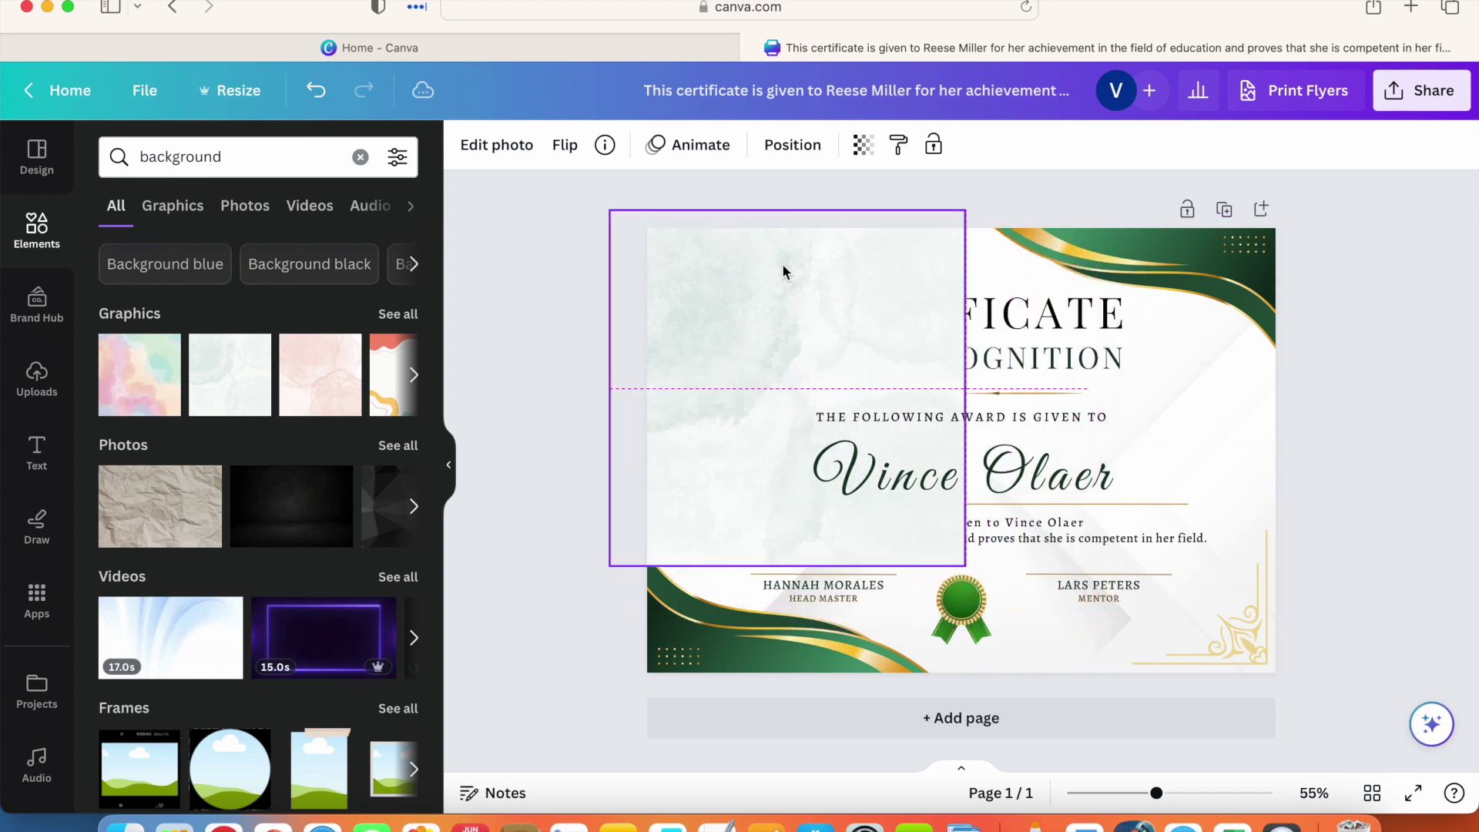
pyautogui.moveTo(964, 566); pyautogui.dragTo(1344, 640)
pyautogui.moveTo(1133, 360); pyautogui.dragTo(1178, 360)
pyautogui.moveTo(646, 208); pyautogui.dragTo(630, 183)
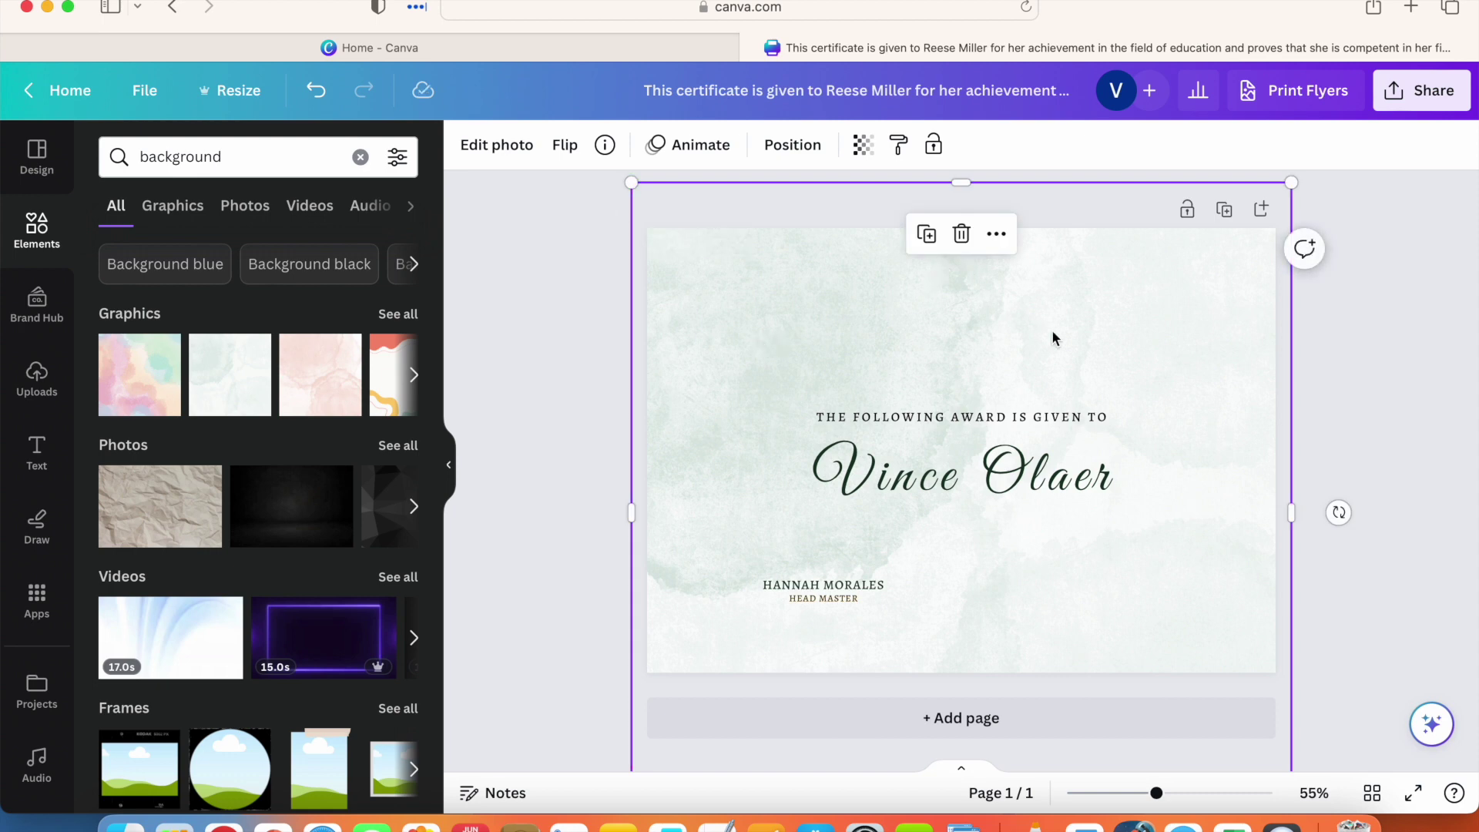
pyautogui.moveTo(1057, 328); pyautogui.dragTo(1042, 280)
# Step: Send the watercolour graphic to the back, then delete the background photo
pyautogui.rightClick(1045, 288)
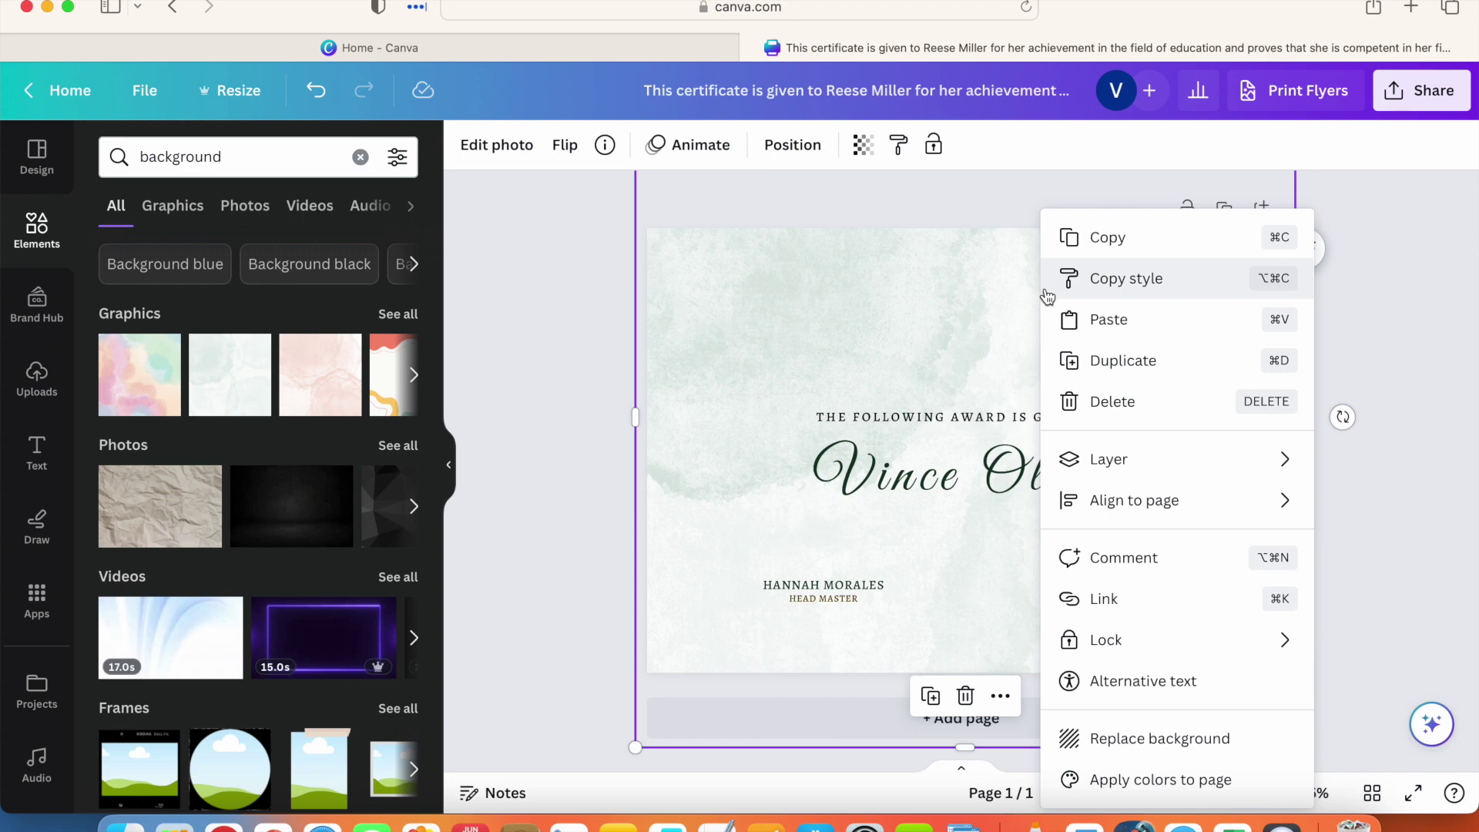
pyautogui.moveTo(1148, 469)
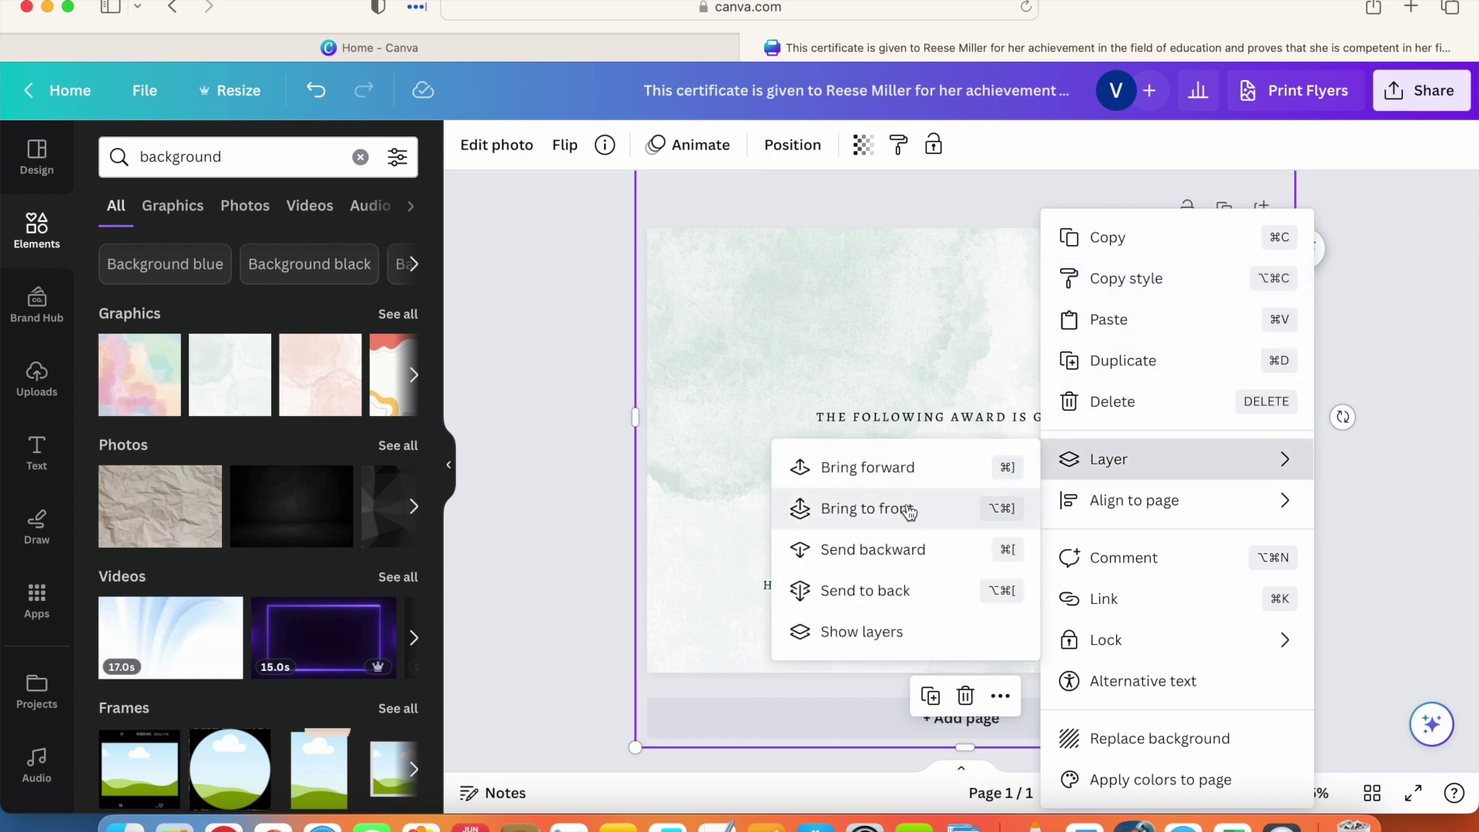
pyautogui.click(913, 590)
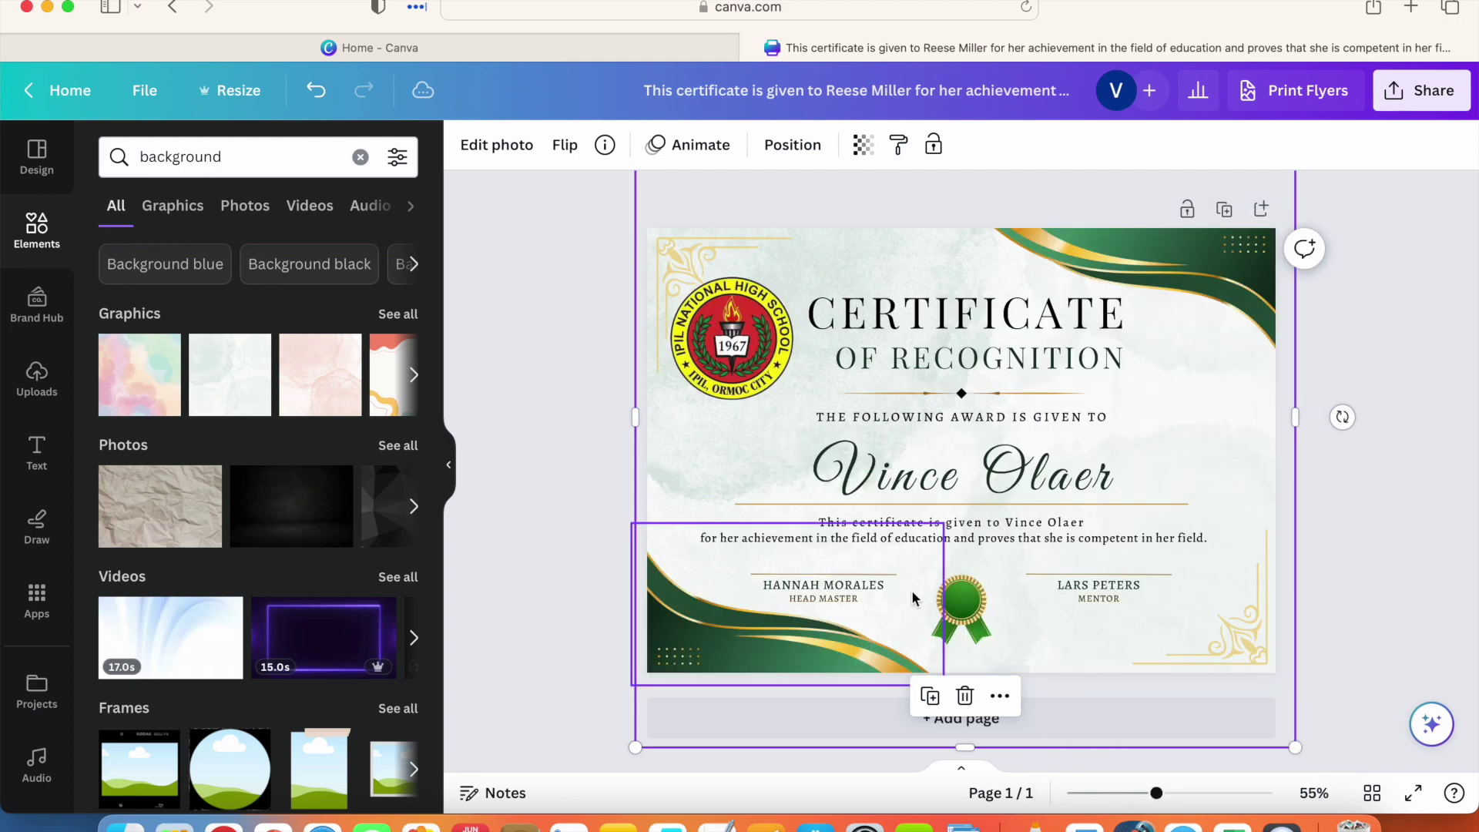
pyautogui.click(1421, 454)
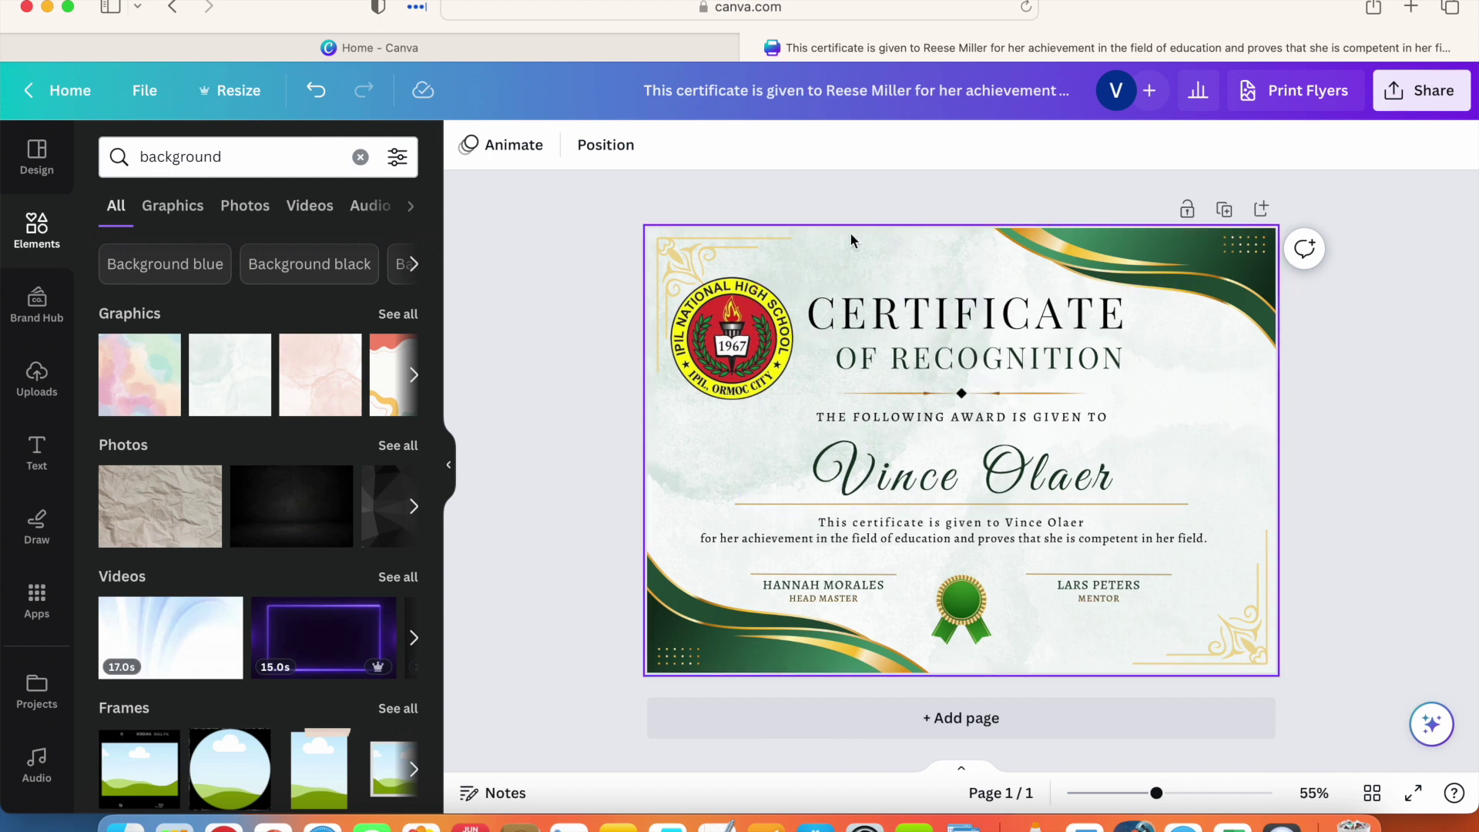
pyautogui.click(820, 242)
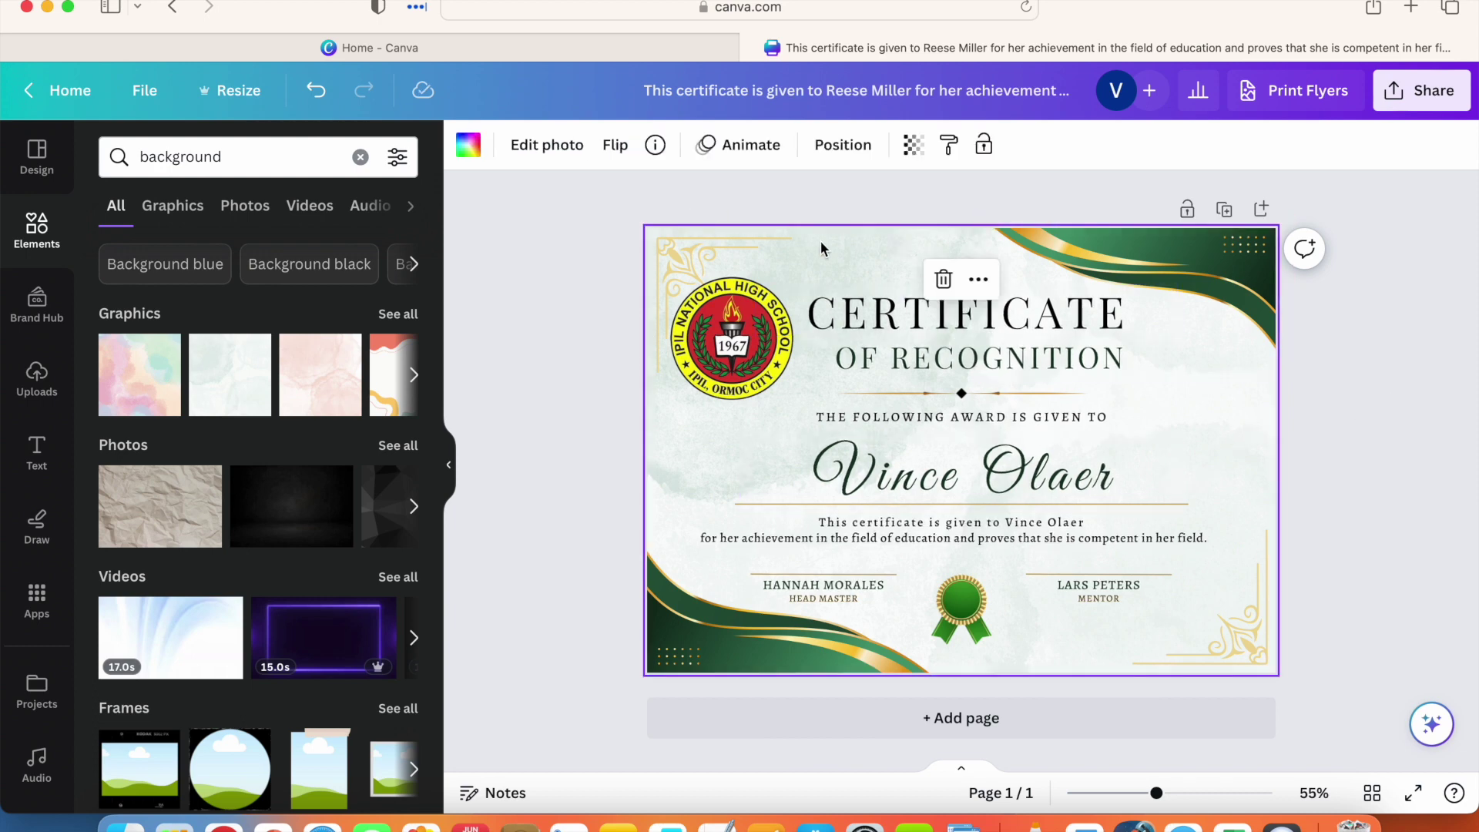
pyautogui.press('BackSpace')
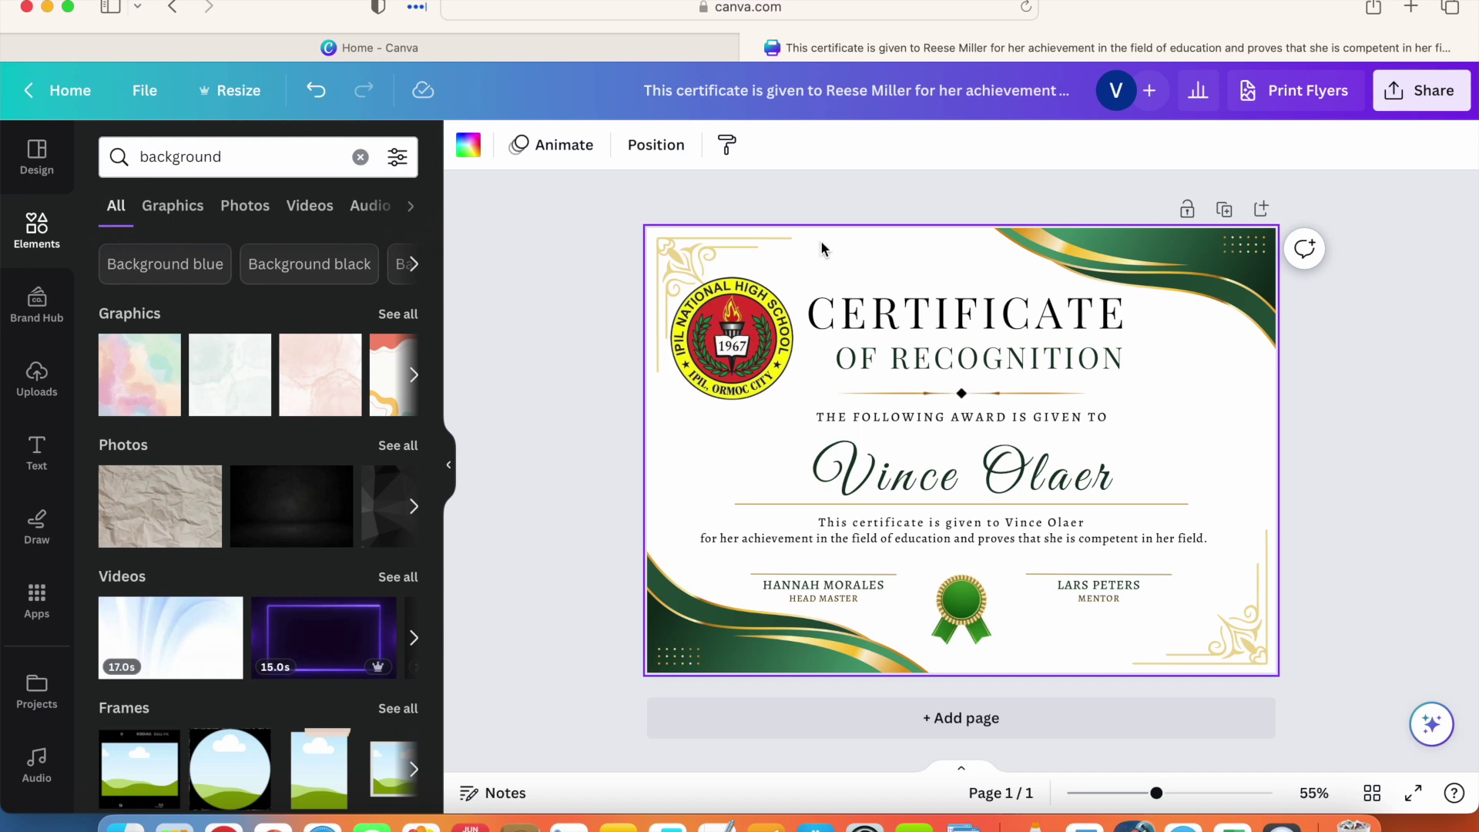
# Step: With the blank certificate page selected, expand the background search's Graphics results to show them all
pyautogui.click(1366, 453)
pyautogui.click(1225, 455)
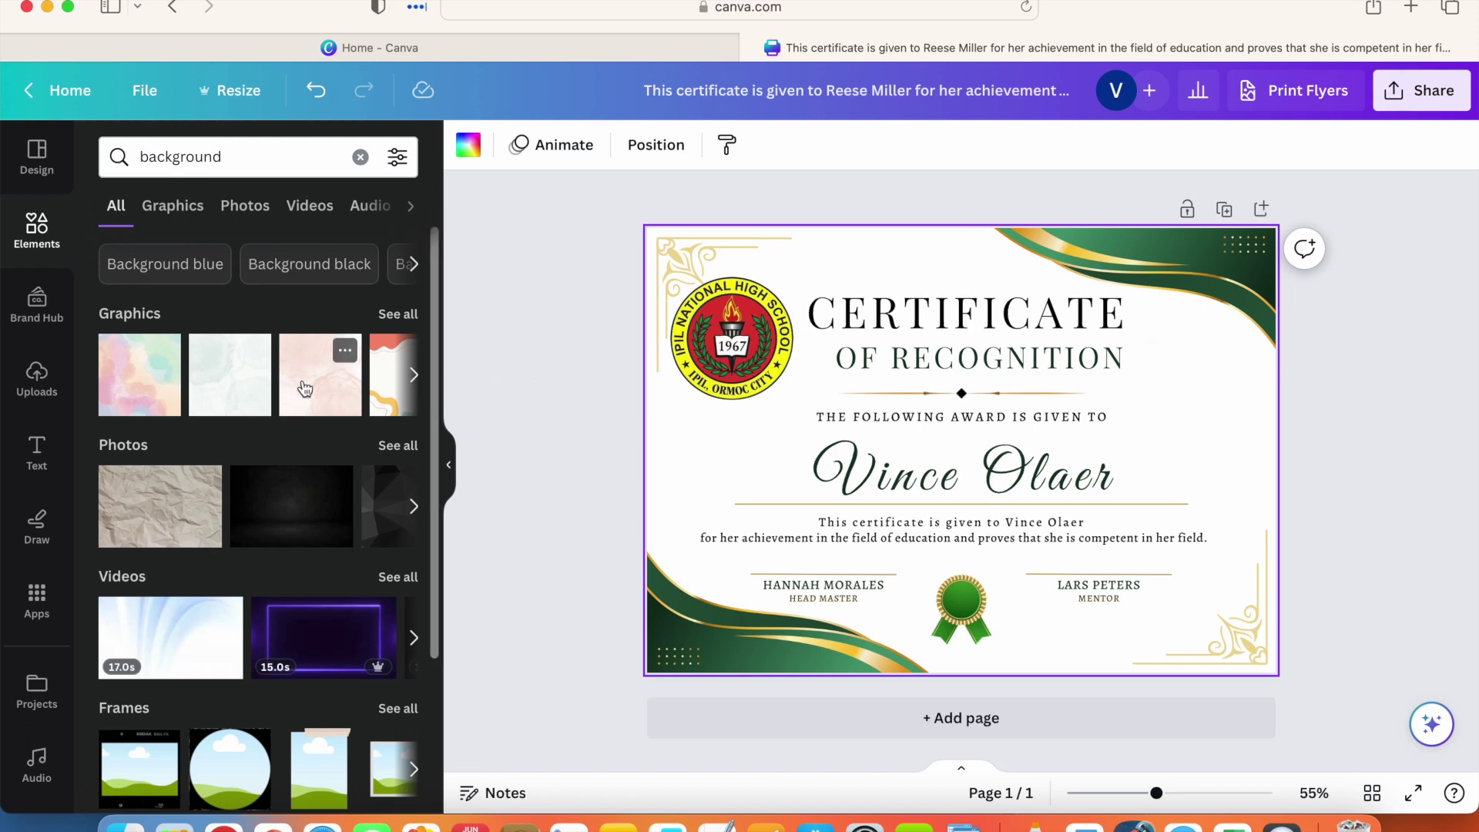
pyautogui.scroll(-3, 304, 389)
pyautogui.scroll(3, 304, 392)
pyautogui.scroll(-3, 323, 383)
pyautogui.scroll(2, 347, 380)
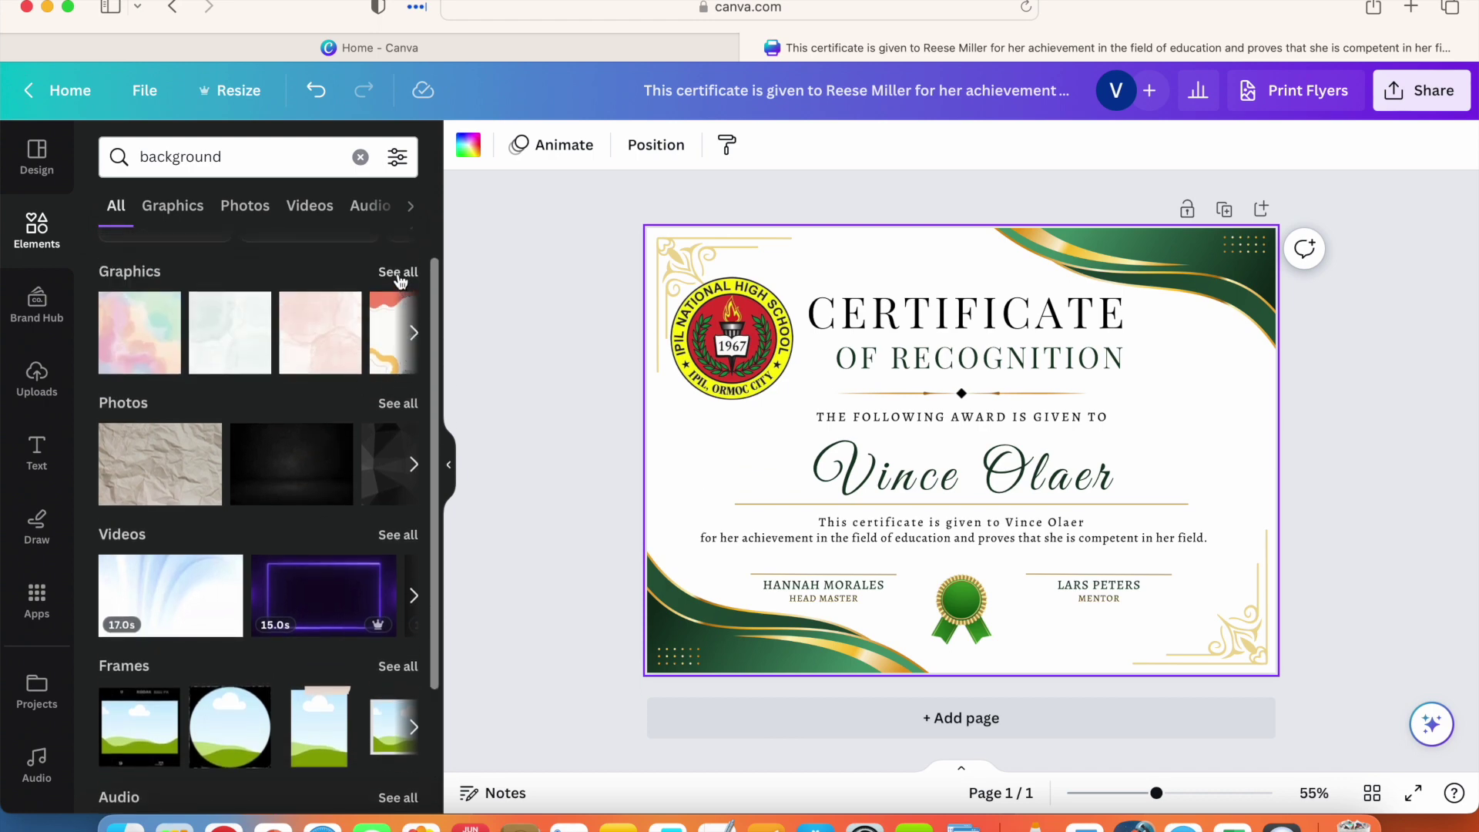
pyautogui.click(398, 275)
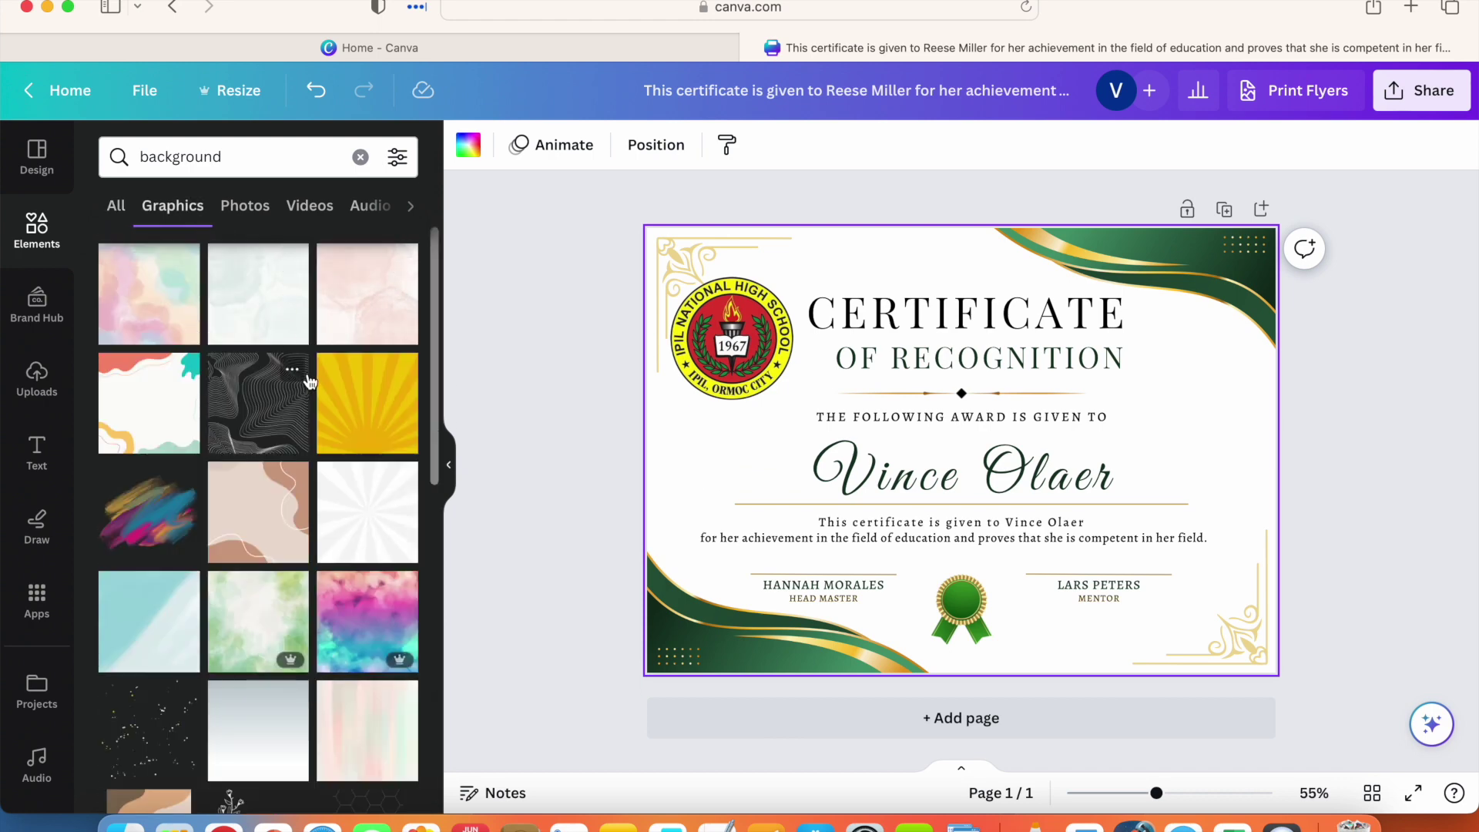
pyautogui.scroll(-3, 308, 377)
pyautogui.scroll(-8, 308, 381)
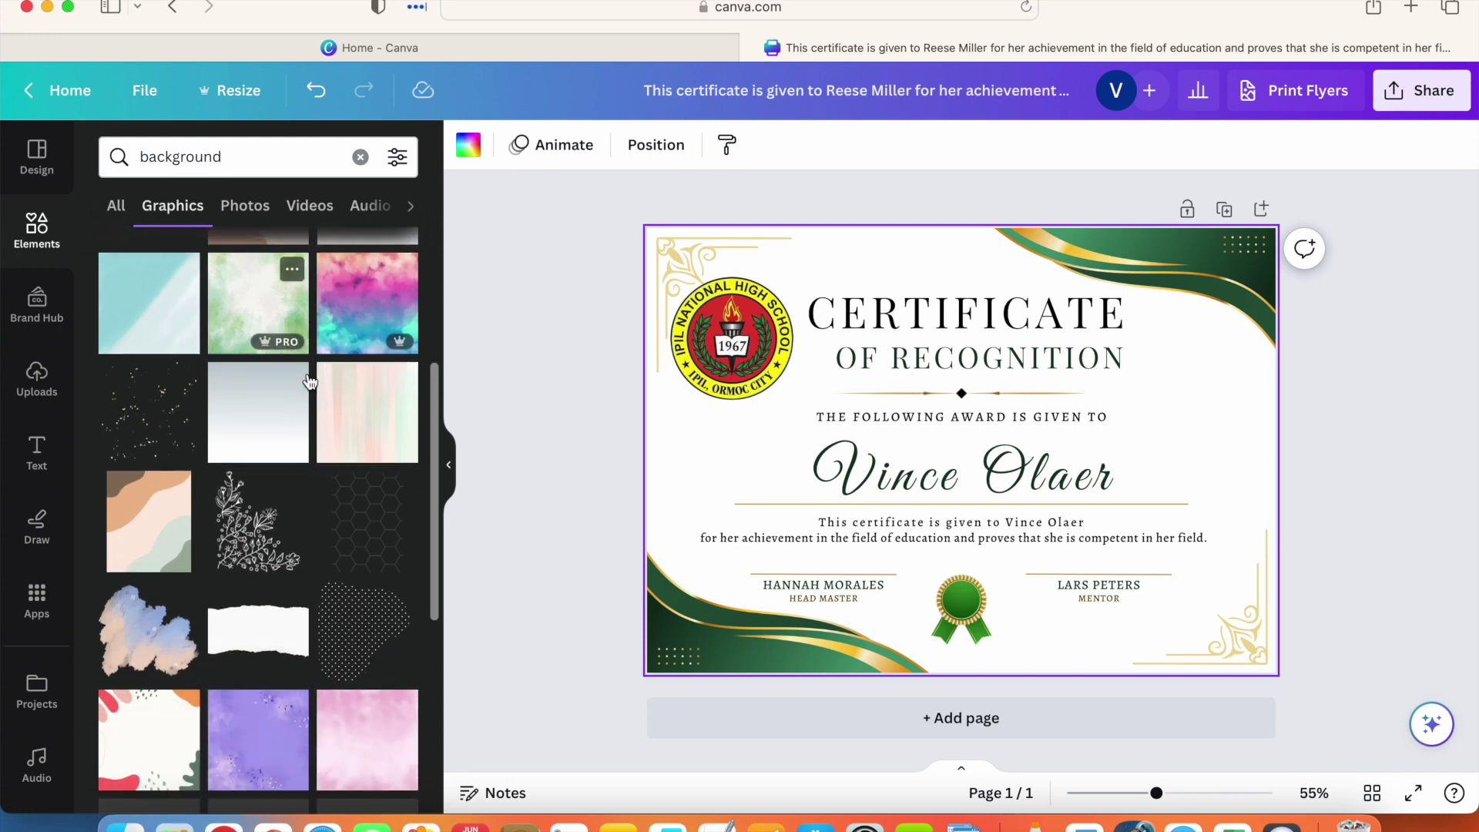
pyautogui.scroll(2, 309, 381)
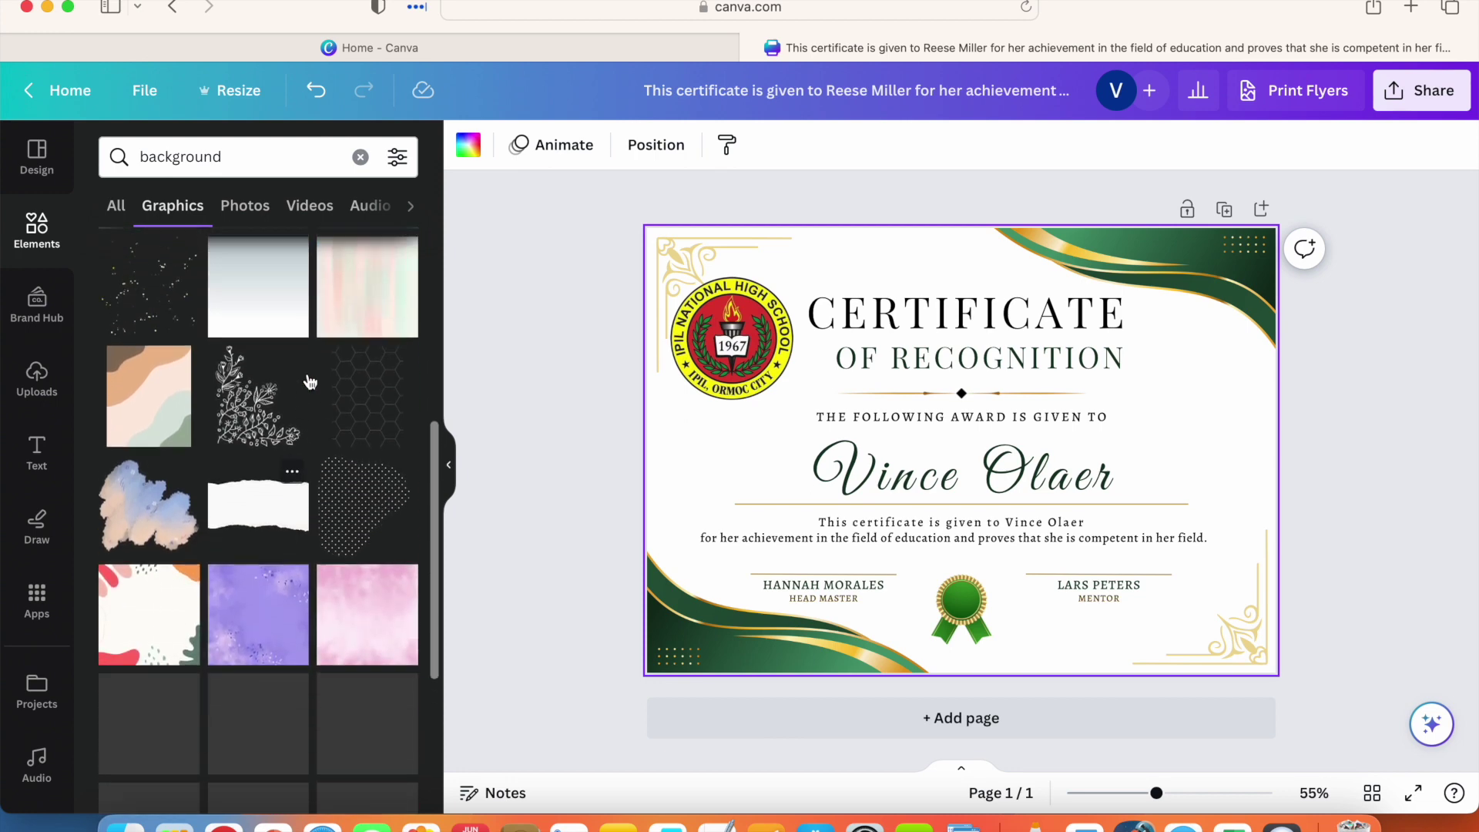
# Step: Add the beige abstract-wave graphic and stretch it past the left, right, top and bottom page edges
pyautogui.click(154, 397)
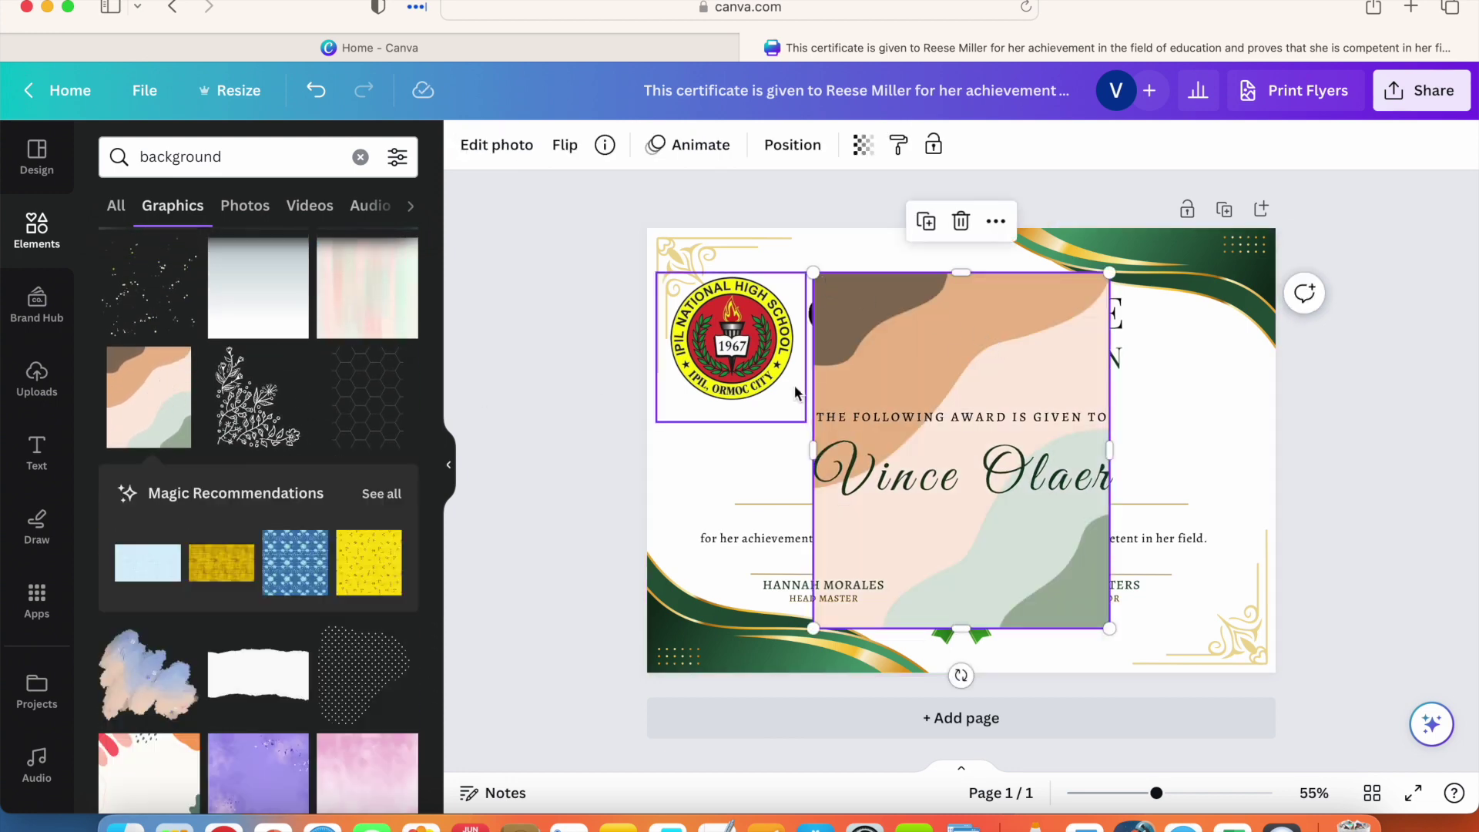
pyautogui.moveTo(814, 455); pyautogui.dragTo(555, 450)
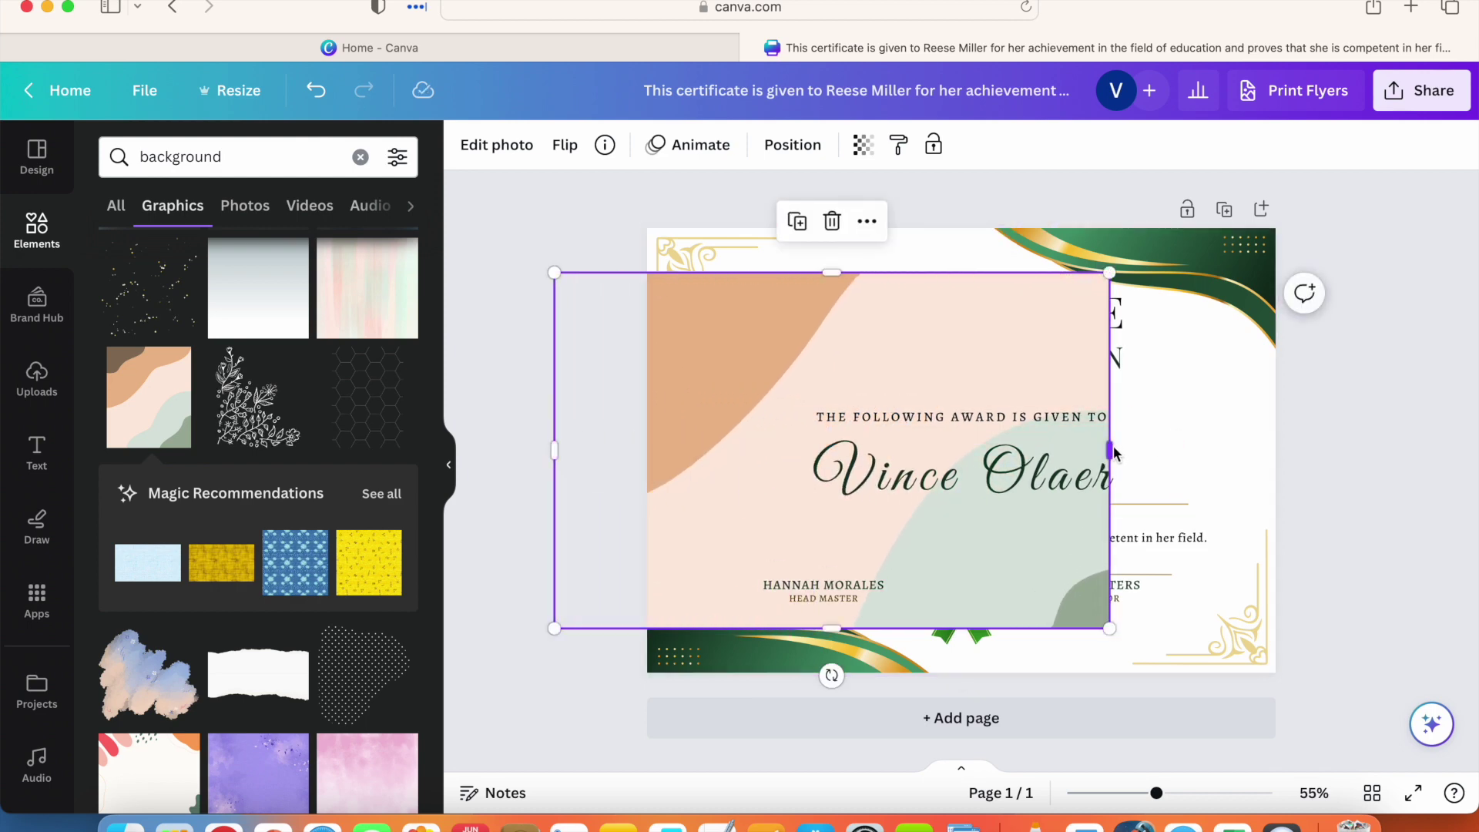
pyautogui.moveTo(1123, 455); pyautogui.dragTo(1365, 461)
pyautogui.moveTo(958, 275); pyautogui.dragTo(968, 207)
pyautogui.moveTo(959, 628); pyautogui.dragTo(961, 684)
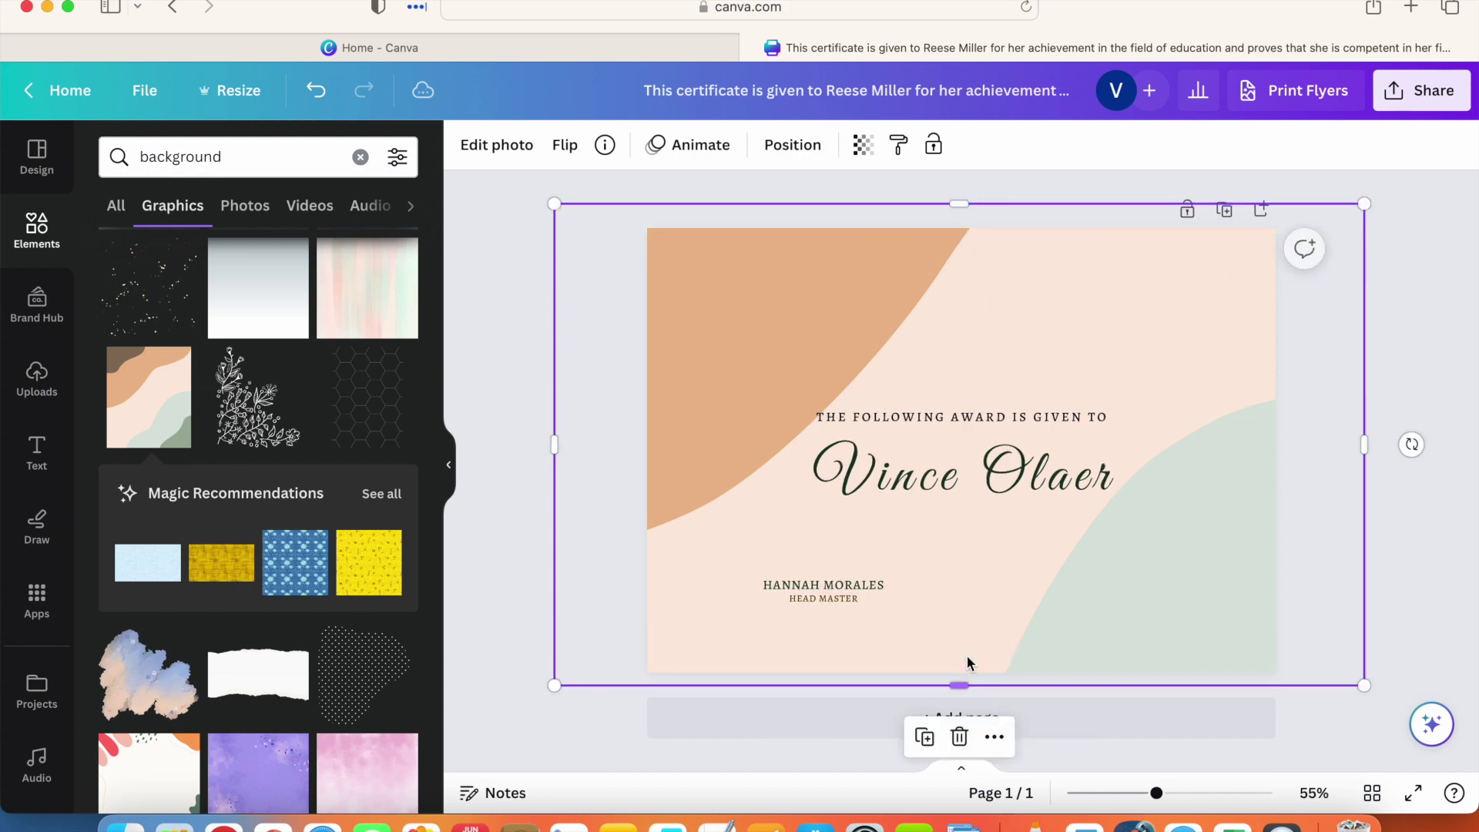
# Step: Send the wave graphic to the back and trim its top-left corner to fit the page
pyautogui.rightClick(661, 259)
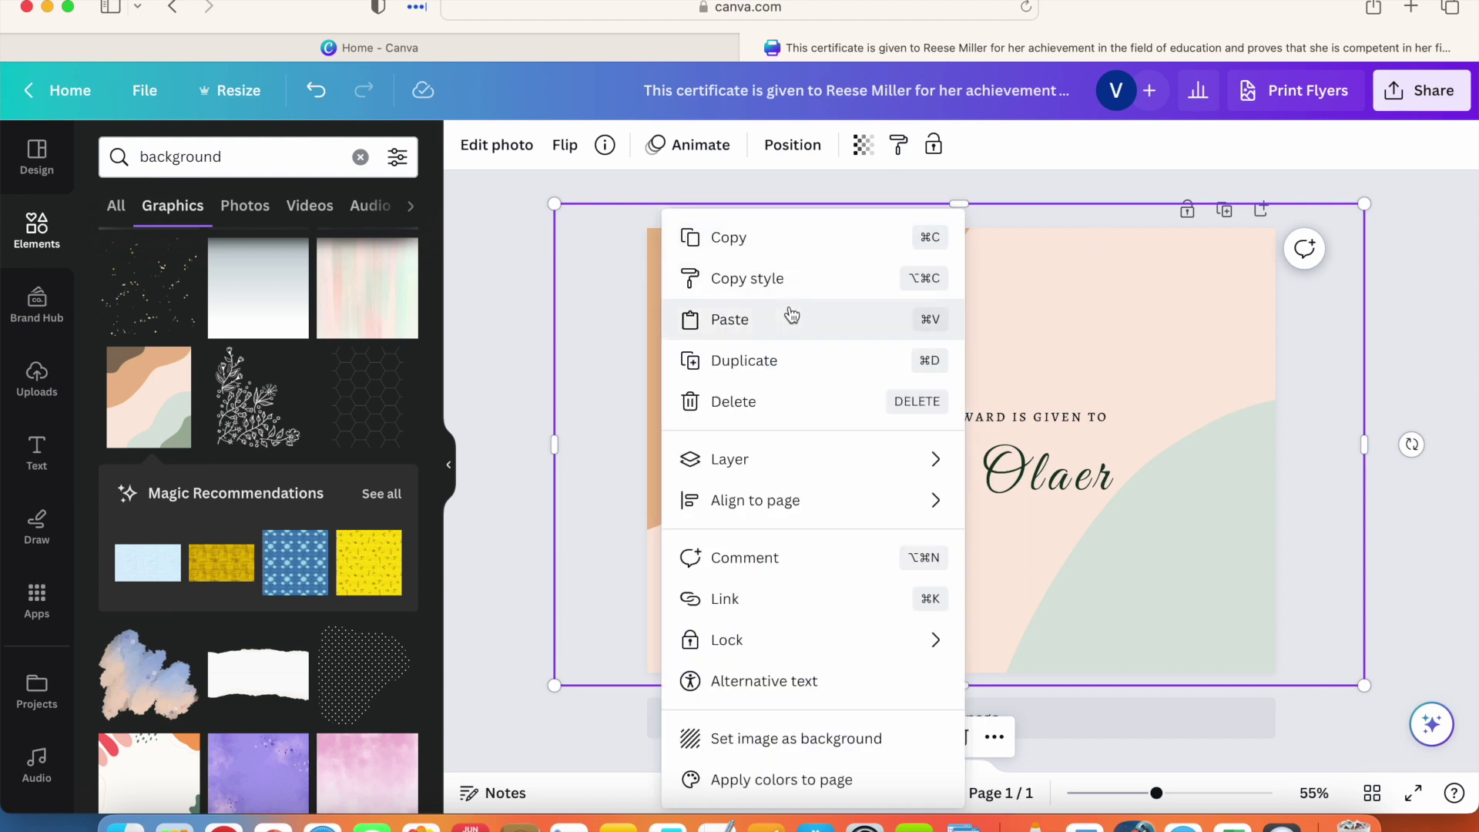
pyautogui.moveTo(809, 504)
pyautogui.moveTo(819, 469)
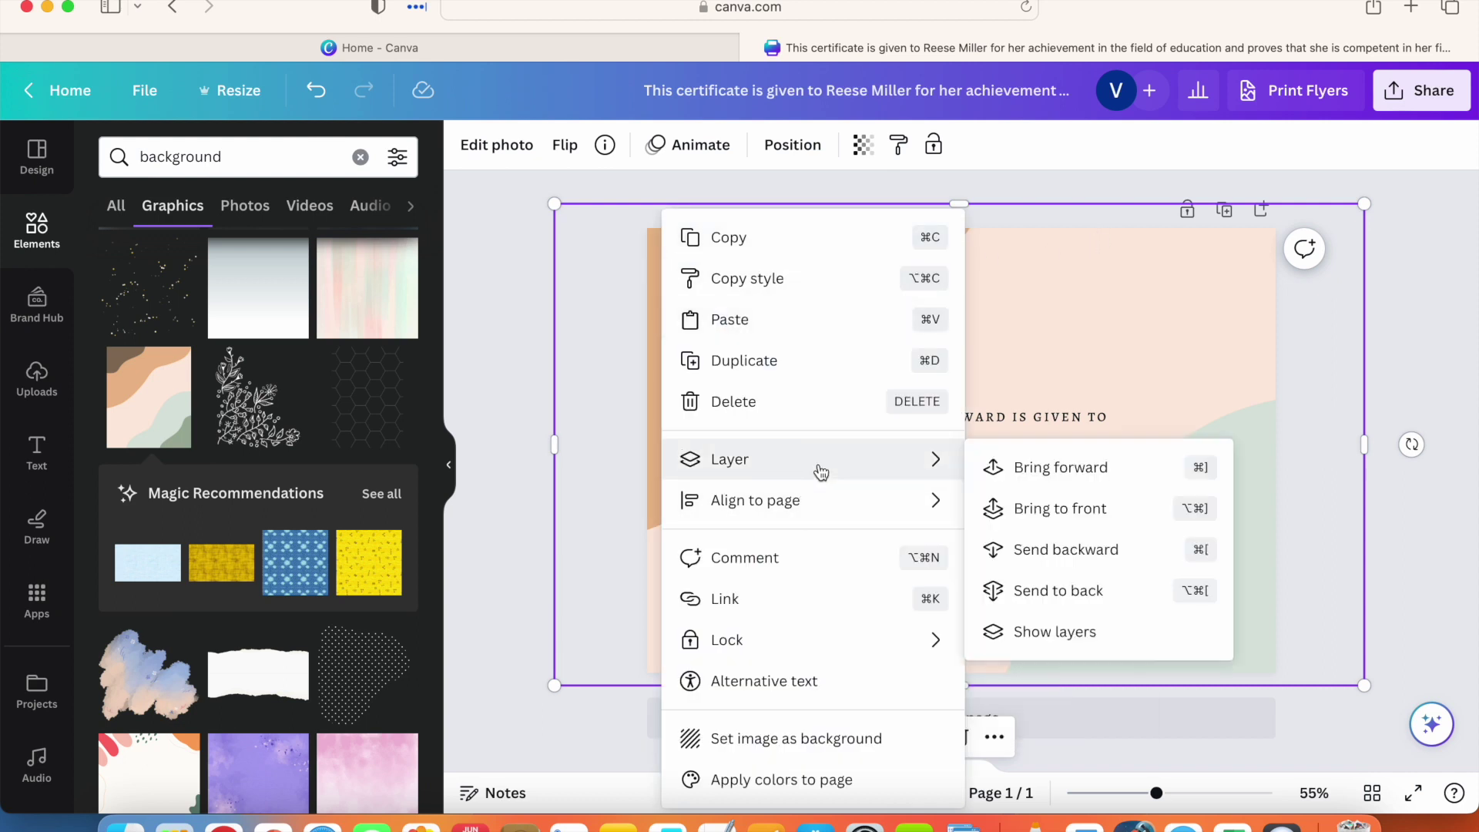
pyautogui.click(1065, 603)
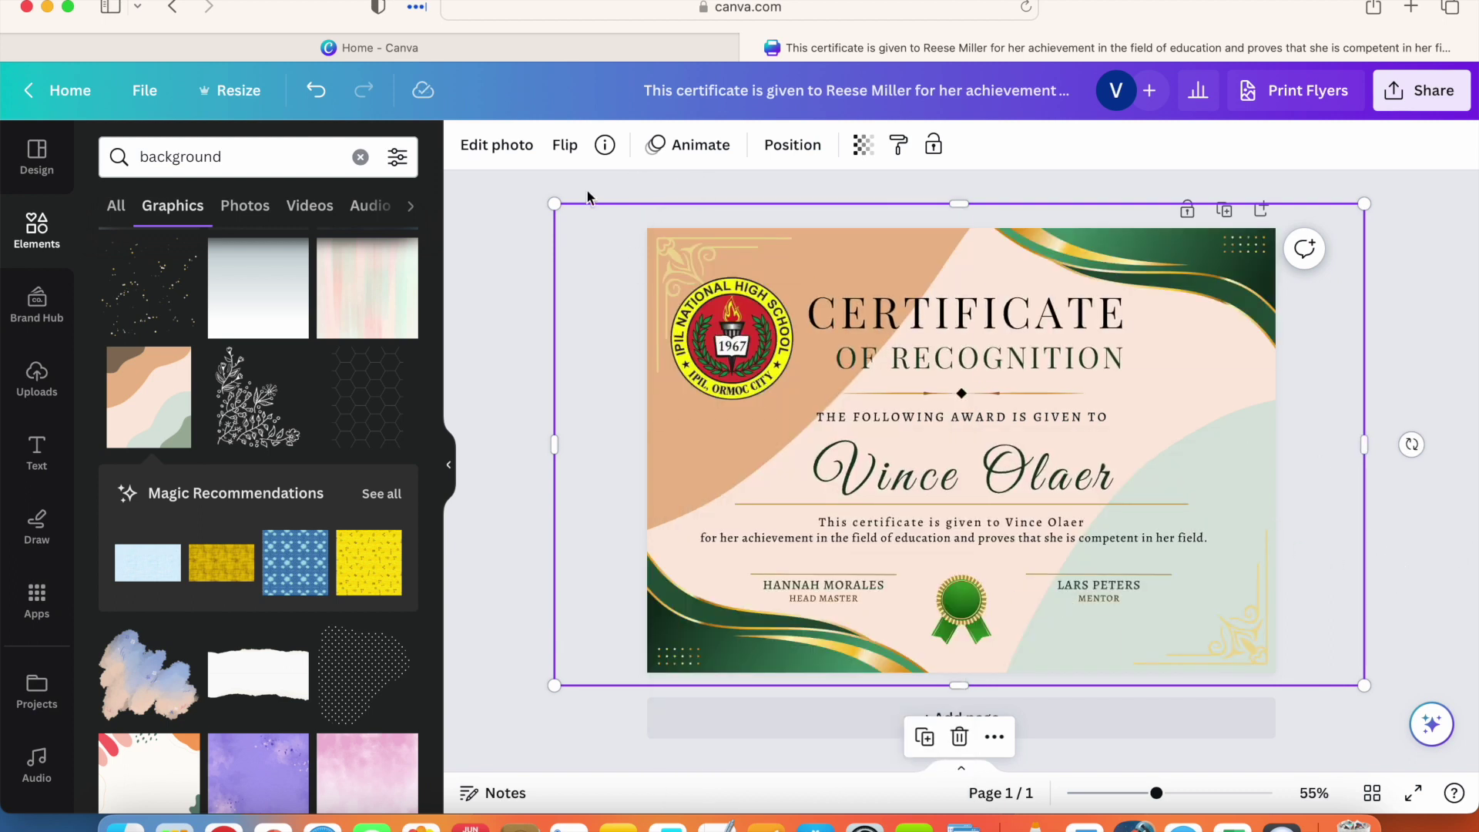
pyautogui.moveTo(566, 204)
pyautogui.mouseDown()
pyautogui.moveTo(610, 231)
pyautogui.moveTo(566, 211)
pyautogui.mouseUp()
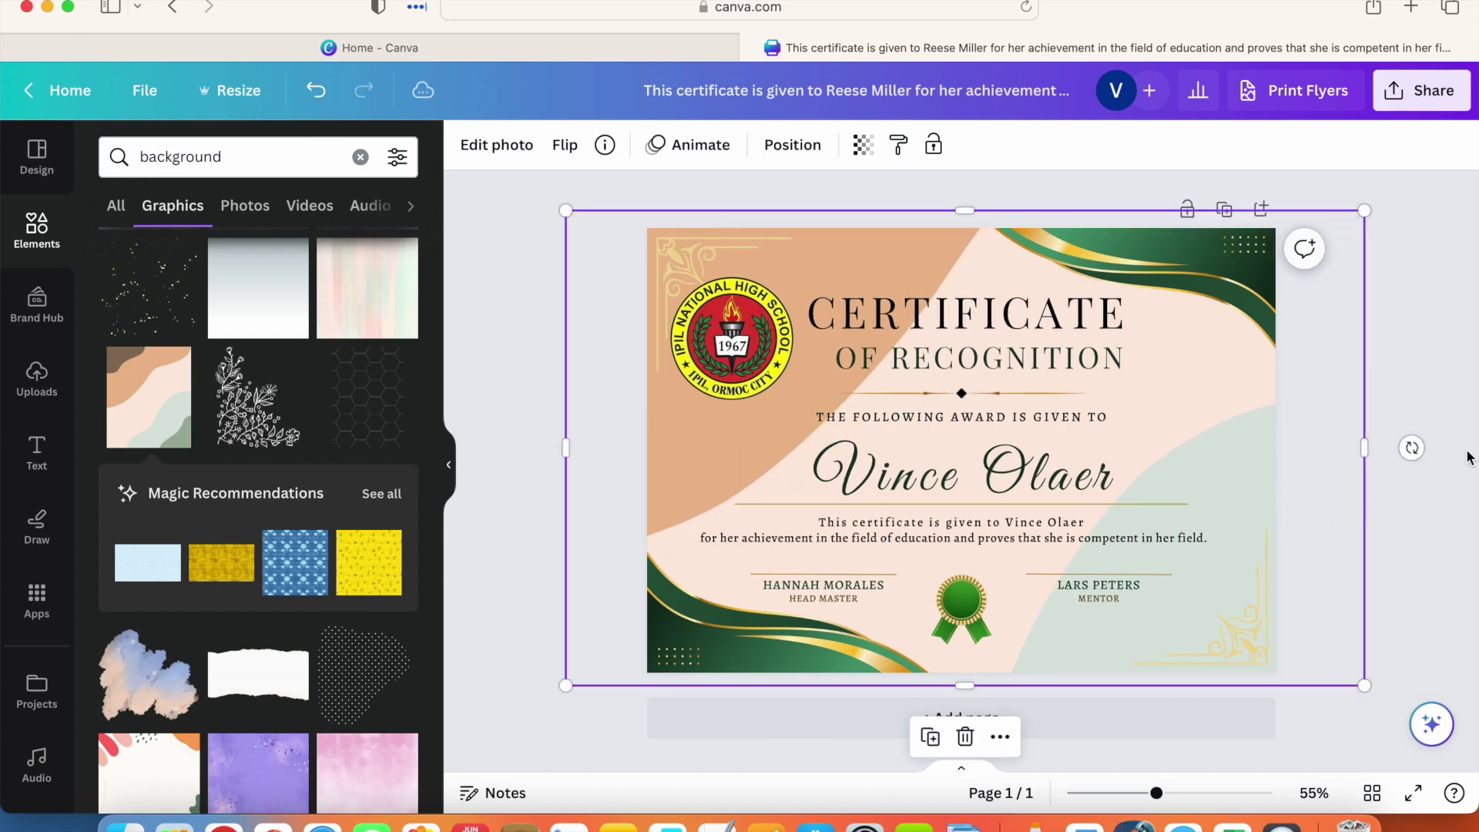
pyautogui.click(1379, 446)
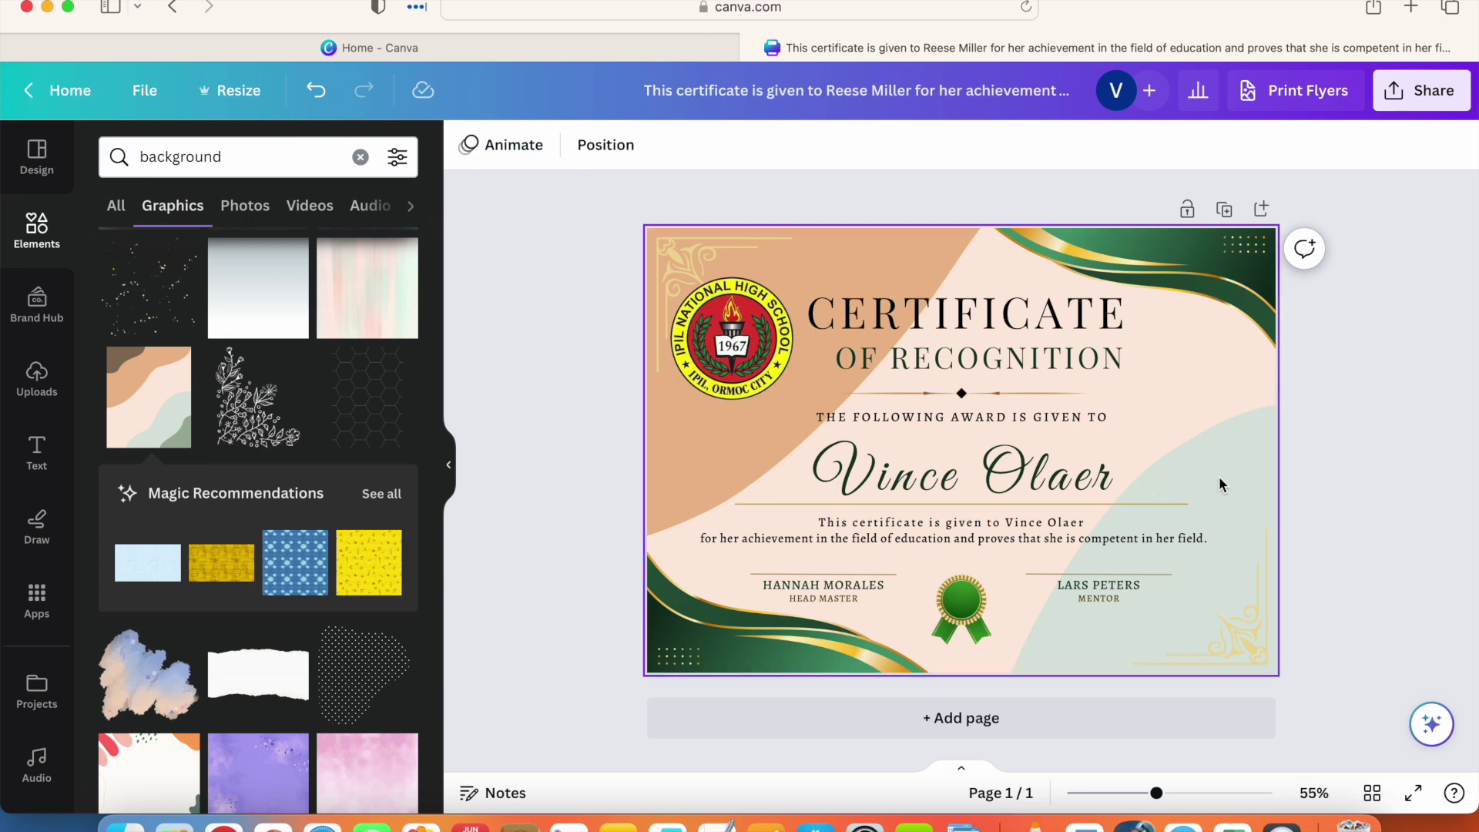
# Step: Lower the background graphic's transparency to about 35
pyautogui.doubleClick(835, 239)
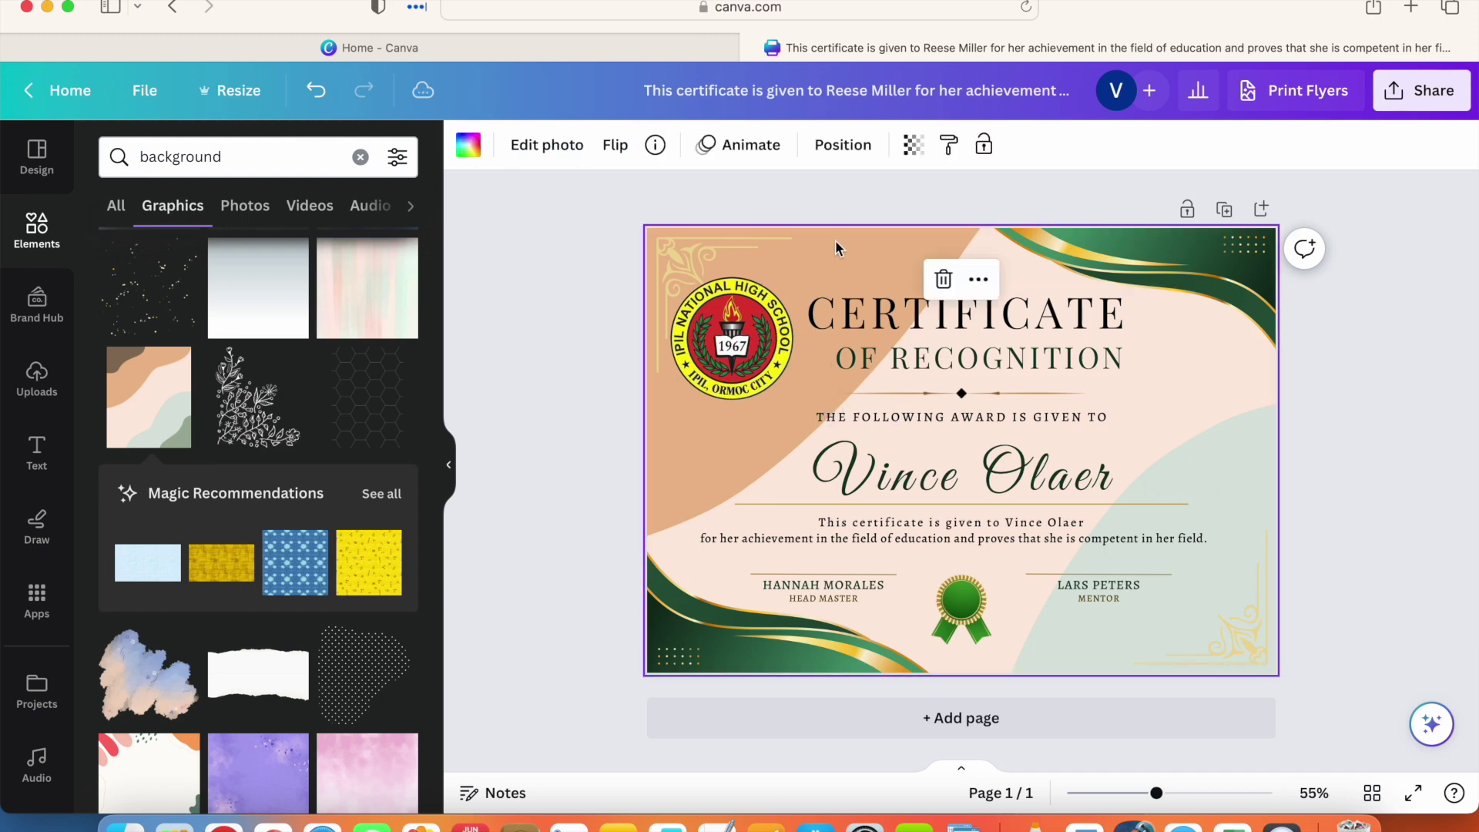
pyautogui.click(511, 154)
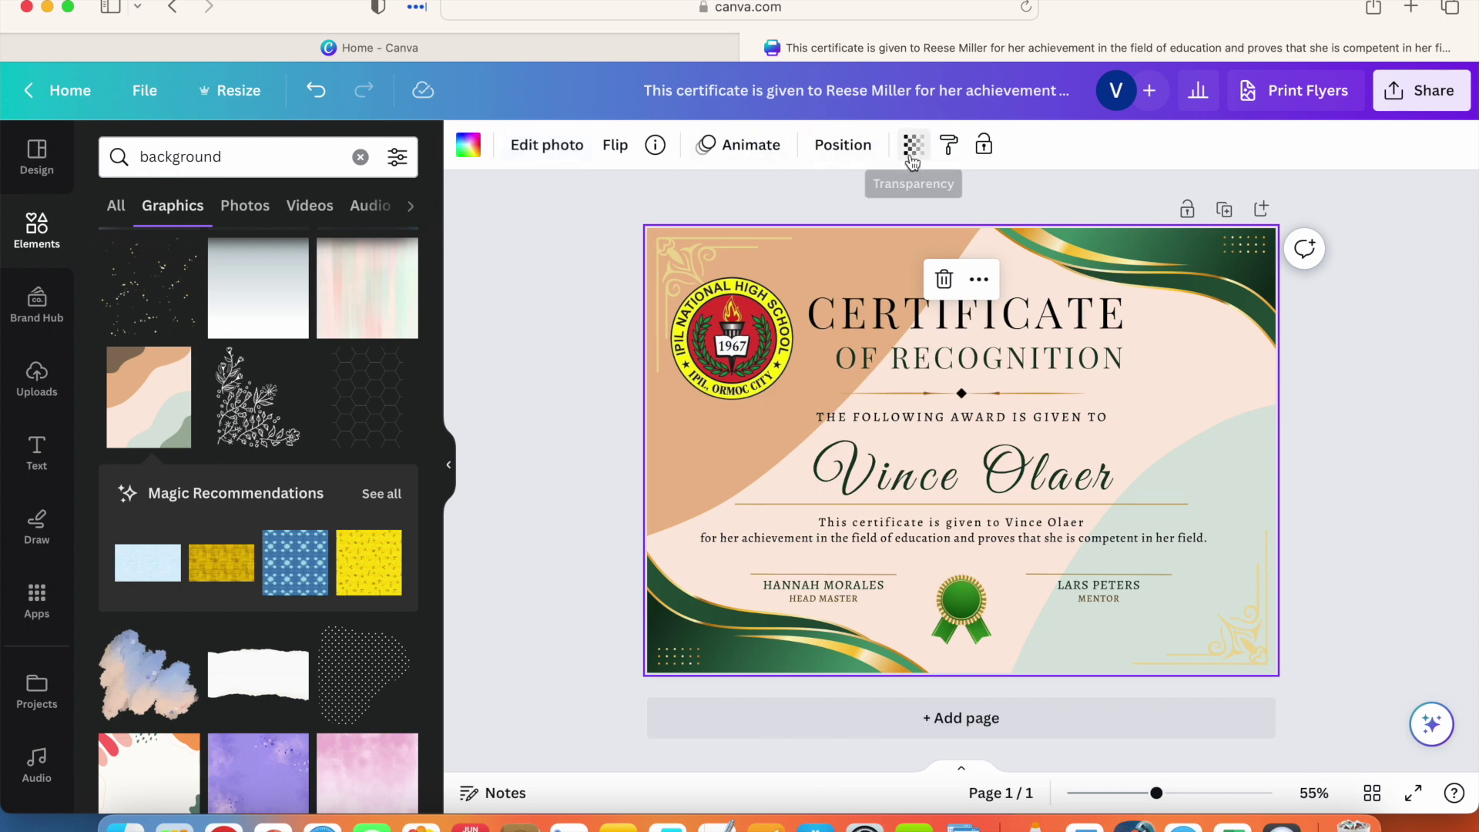
pyautogui.click(912, 147)
pyautogui.moveTo(909, 232); pyautogui.dragTo(781, 219)
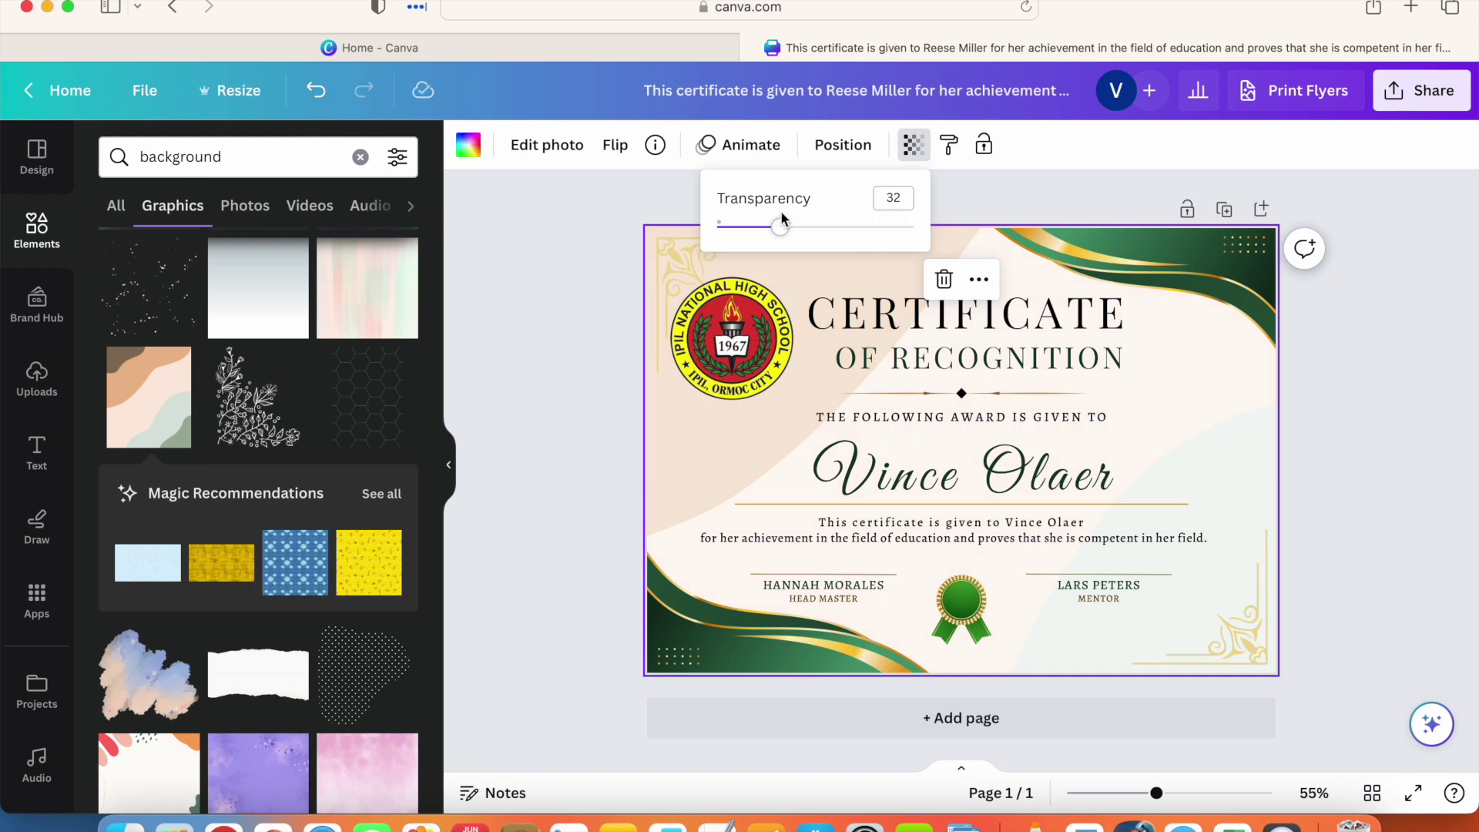
pyautogui.click(648, 200)
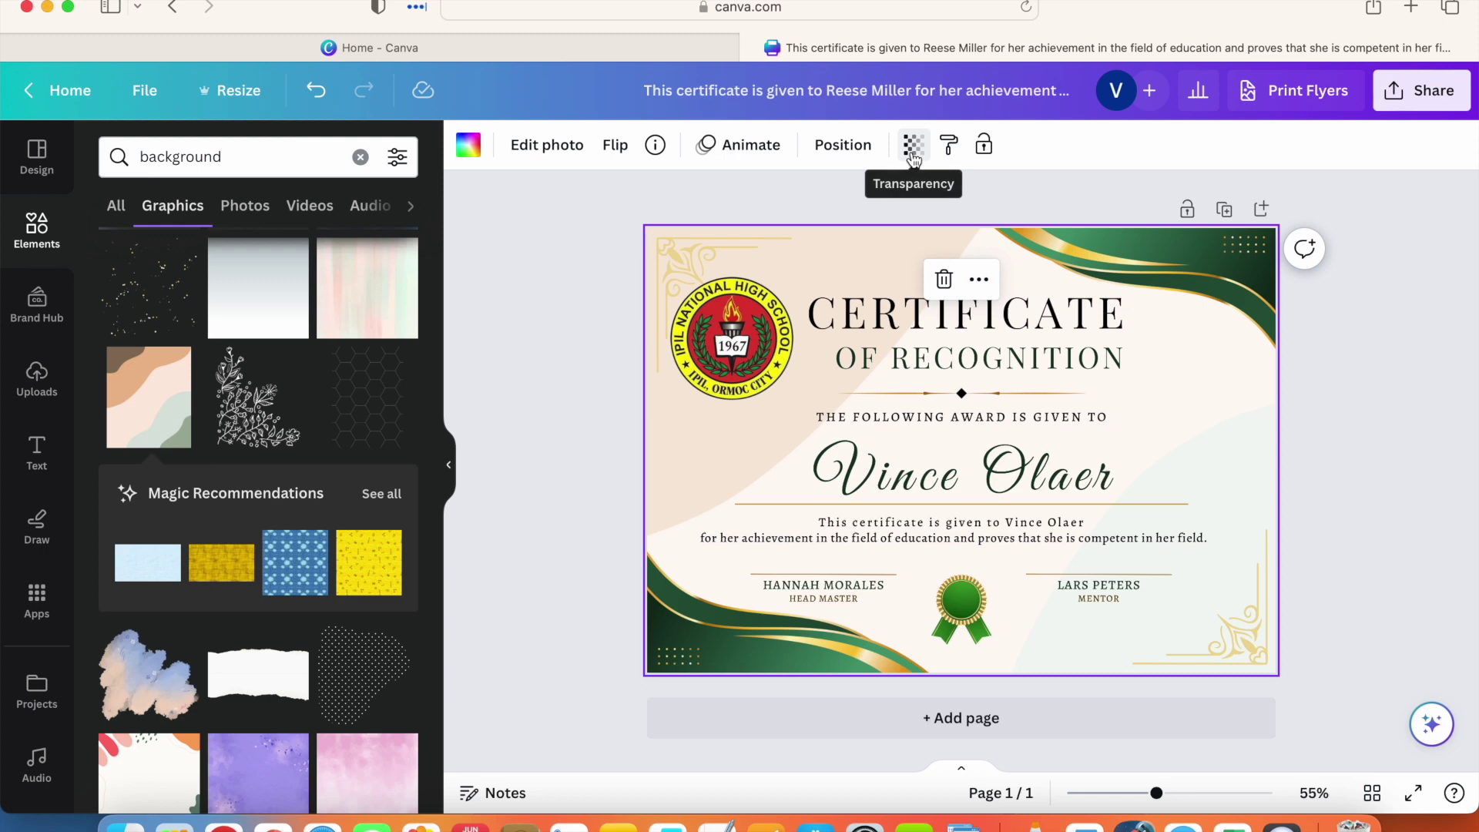
# Step: Readjust the background graphic's transparency, settling it at 22
pyautogui.doubleClick(862, 246)
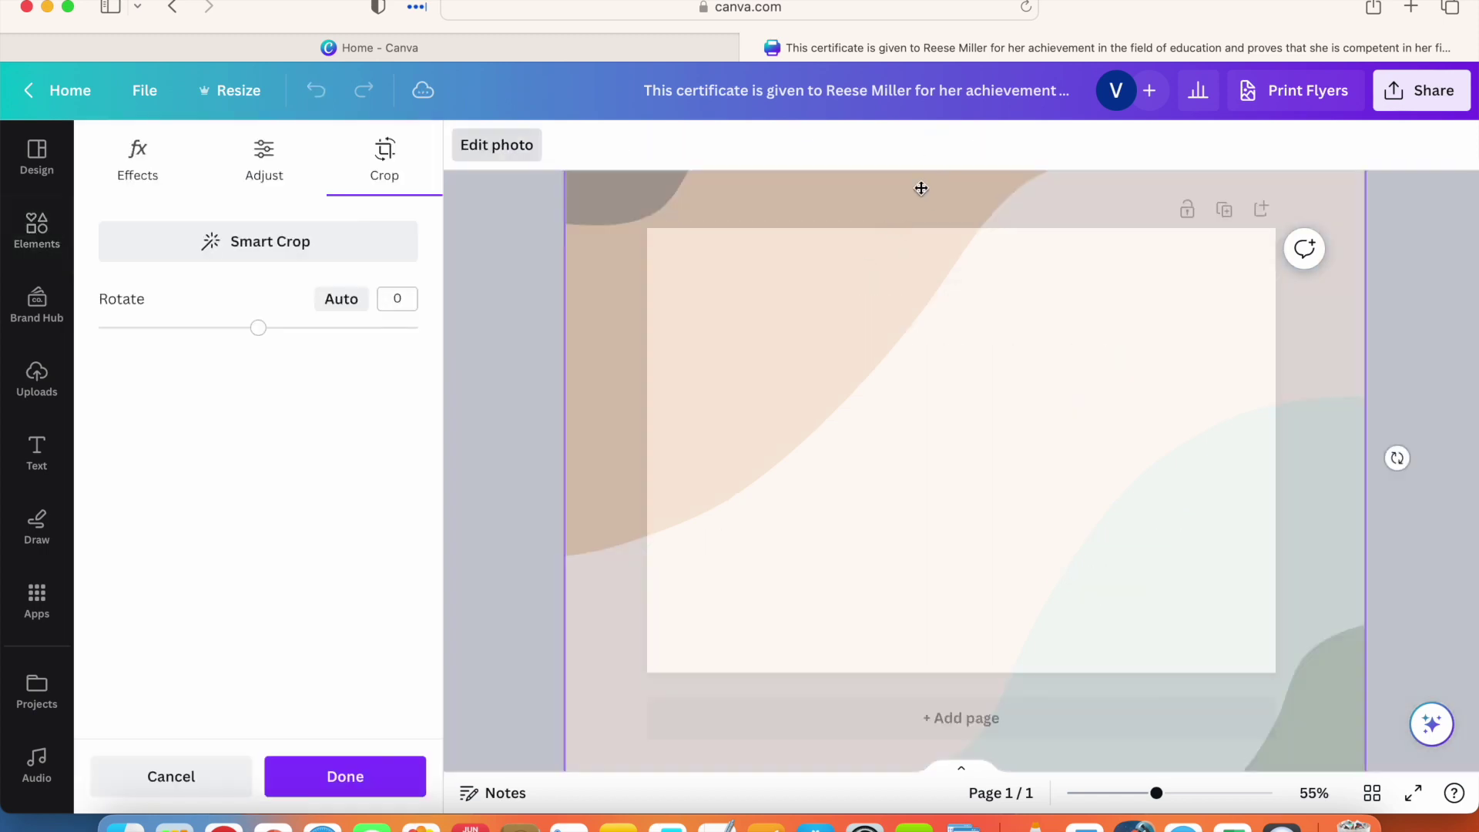
pyautogui.press('Escape')
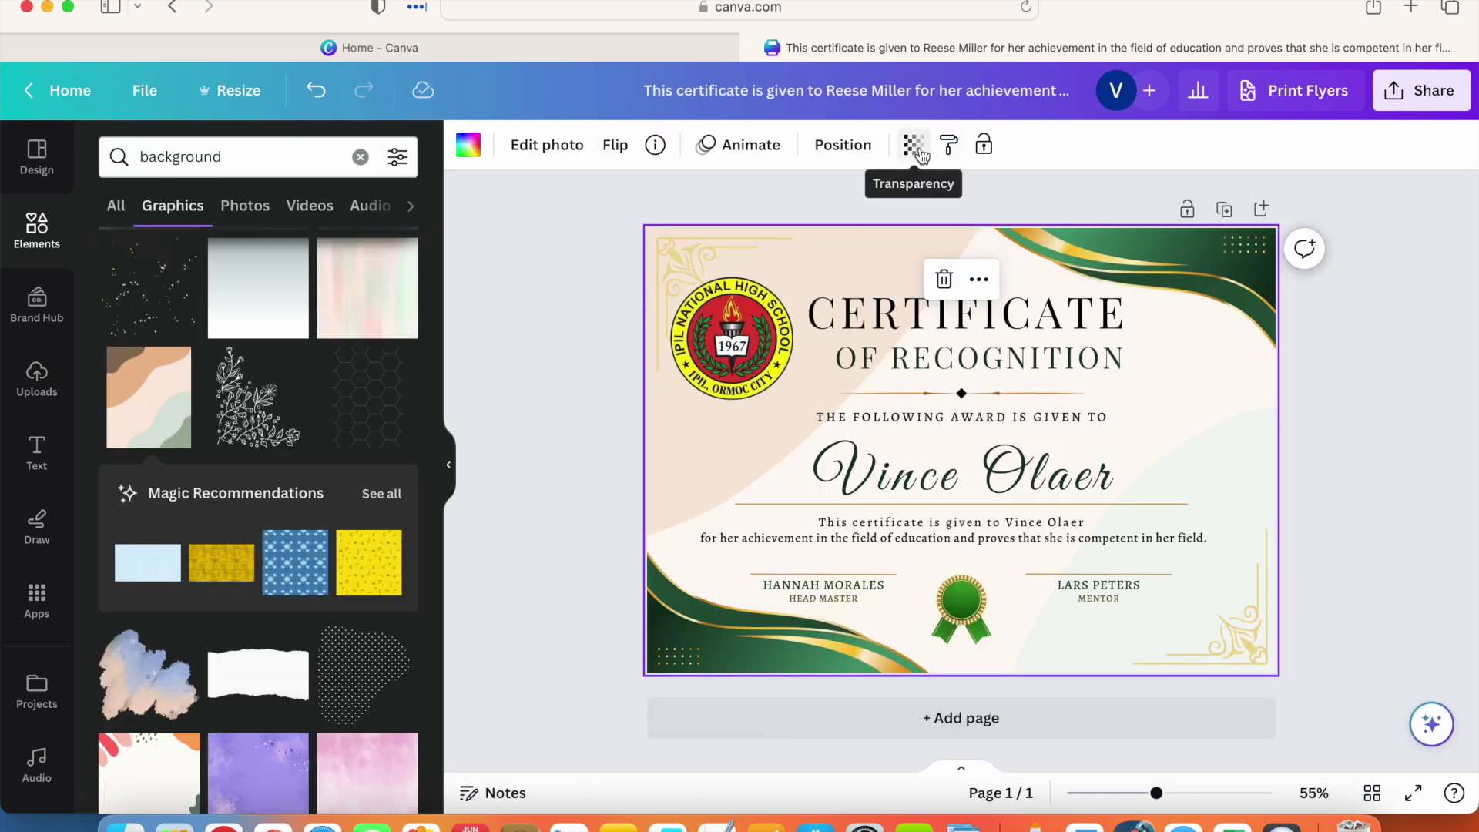
pyautogui.click(914, 144)
pyautogui.moveTo(780, 225)
pyautogui.mouseDown()
pyautogui.moveTo(931, 233)
pyautogui.moveTo(797, 231)
pyautogui.mouseUp()
pyautogui.click(983, 200)
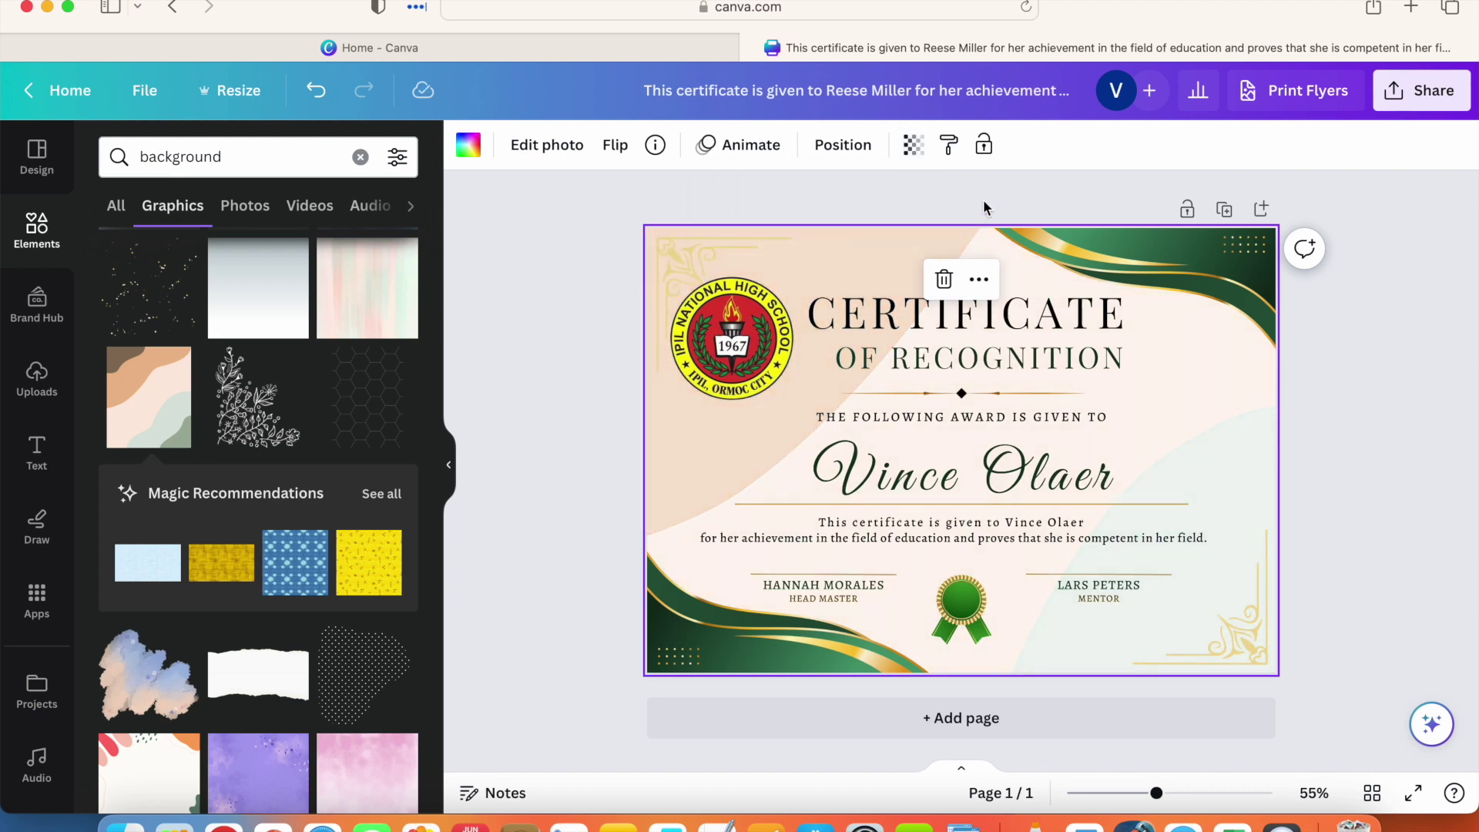
pyautogui.click(923, 154)
pyautogui.moveTo(799, 231); pyautogui.dragTo(759, 229)
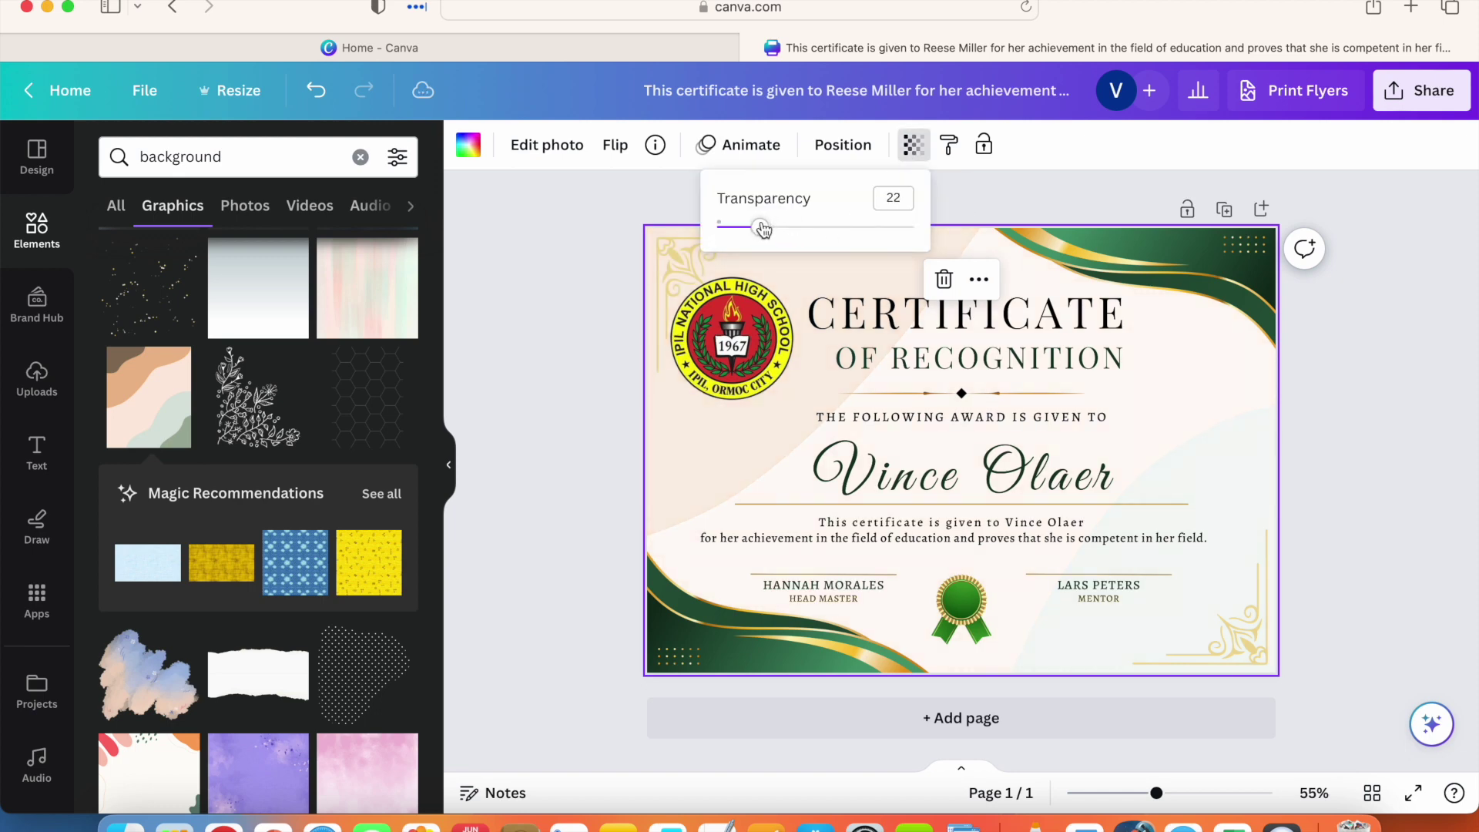
pyautogui.click(986, 205)
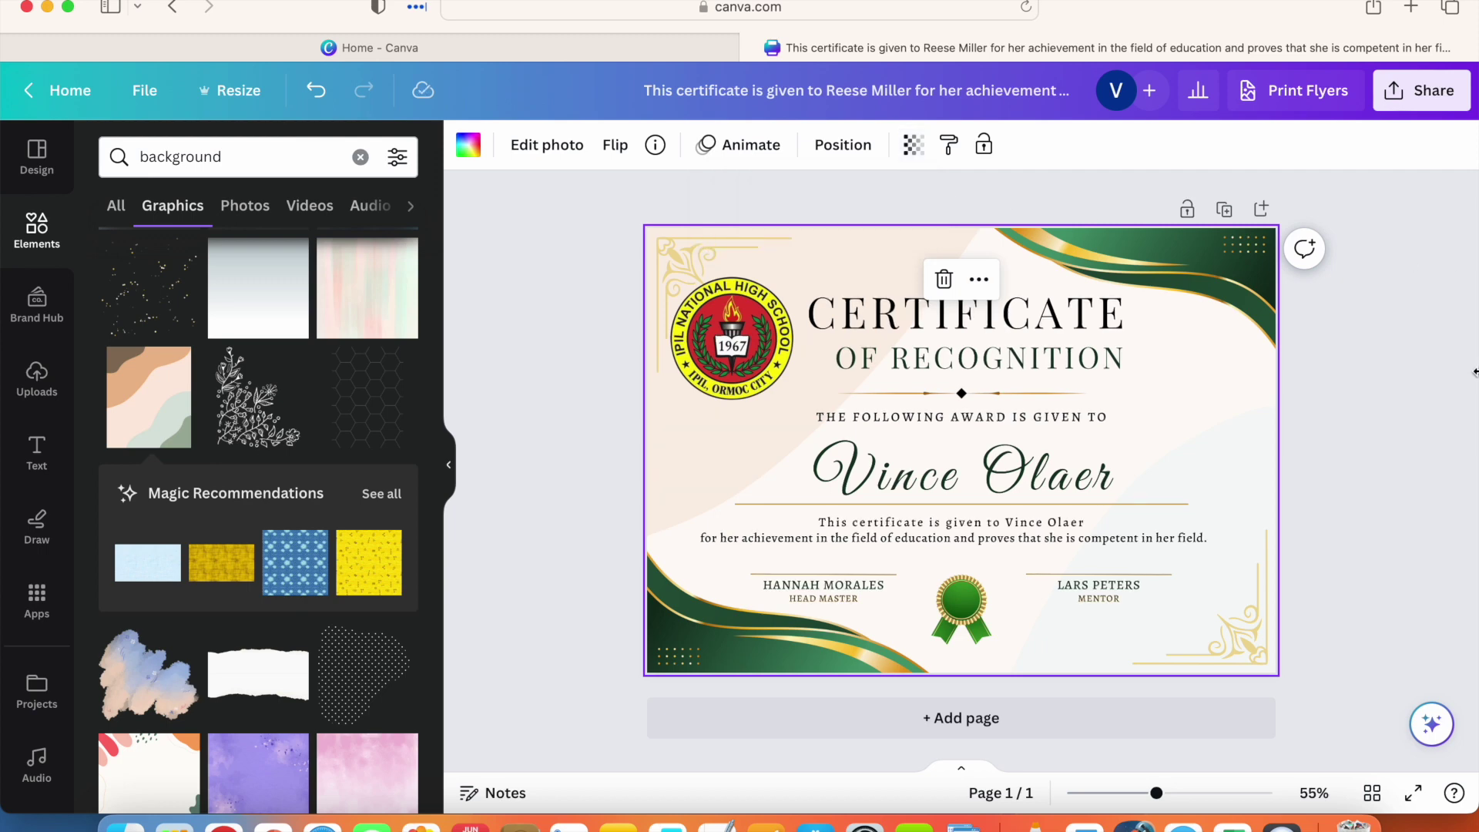